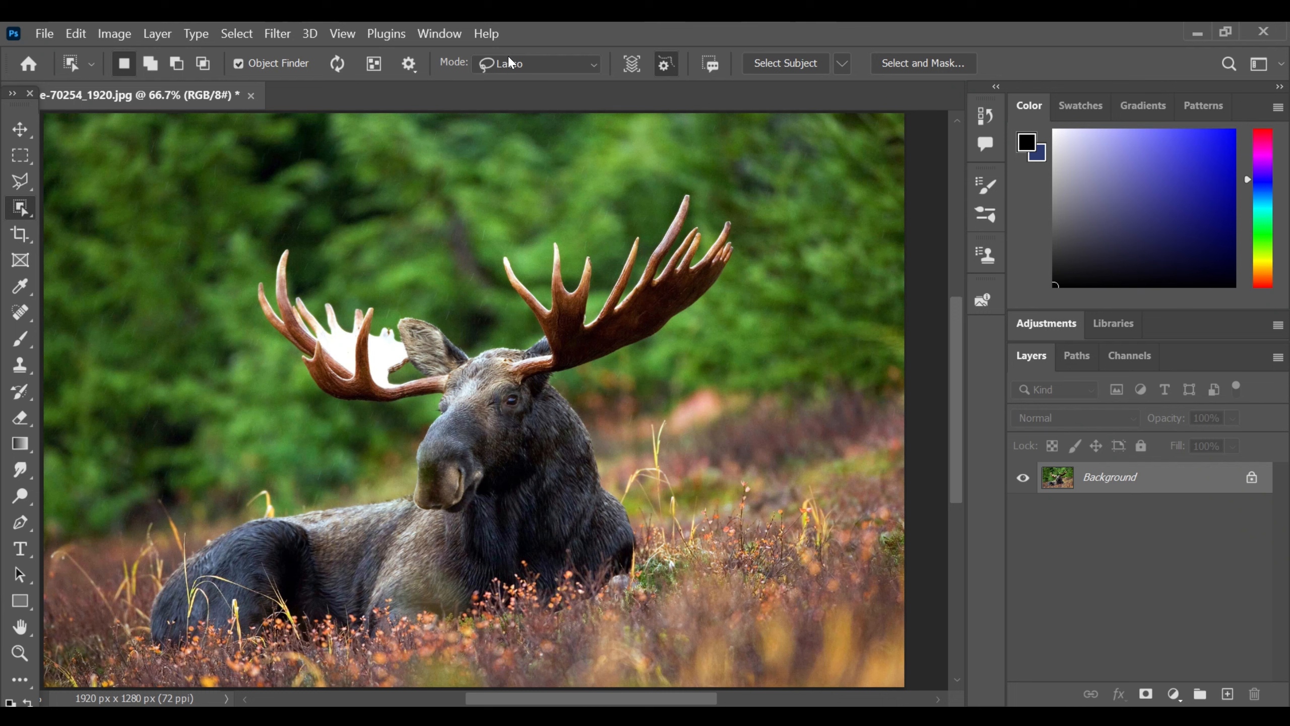
Select the moose with automatic subject selection and open the selection in the Select and Mask workspace.
{"action": "mouse_move", "coordinate": [611, 386]}
{"action": "left_mouse_down"}
{"action": "mouse_move", "coordinate": [658, 555]}
{"action": "mouse_move", "coordinate": [606, 606]}
{"action": "mouse_move", "coordinate": [430, 652]}
{"action": "mouse_move", "coordinate": [224, 666]}
{"action": "mouse_move", "coordinate": [158, 657]}
{"action": "mouse_move", "coordinate": [138, 624]}
{"action": "mouse_move", "coordinate": [167, 561]}
{"action": "mouse_move", "coordinate": [405, 460]}
{"action": "mouse_move", "coordinate": [314, 399]}
{"action": "mouse_move", "coordinate": [246, 283]}
{"action": "mouse_move", "coordinate": [315, 241]}
{"action": "mouse_move", "coordinate": [467, 274]}
{"action": "mouse_move", "coordinate": [668, 195]}
{"action": "mouse_move", "coordinate": [755, 239]}
{"action": "mouse_move", "coordinate": [624, 405]}
{"action": "left_mouse_up"}
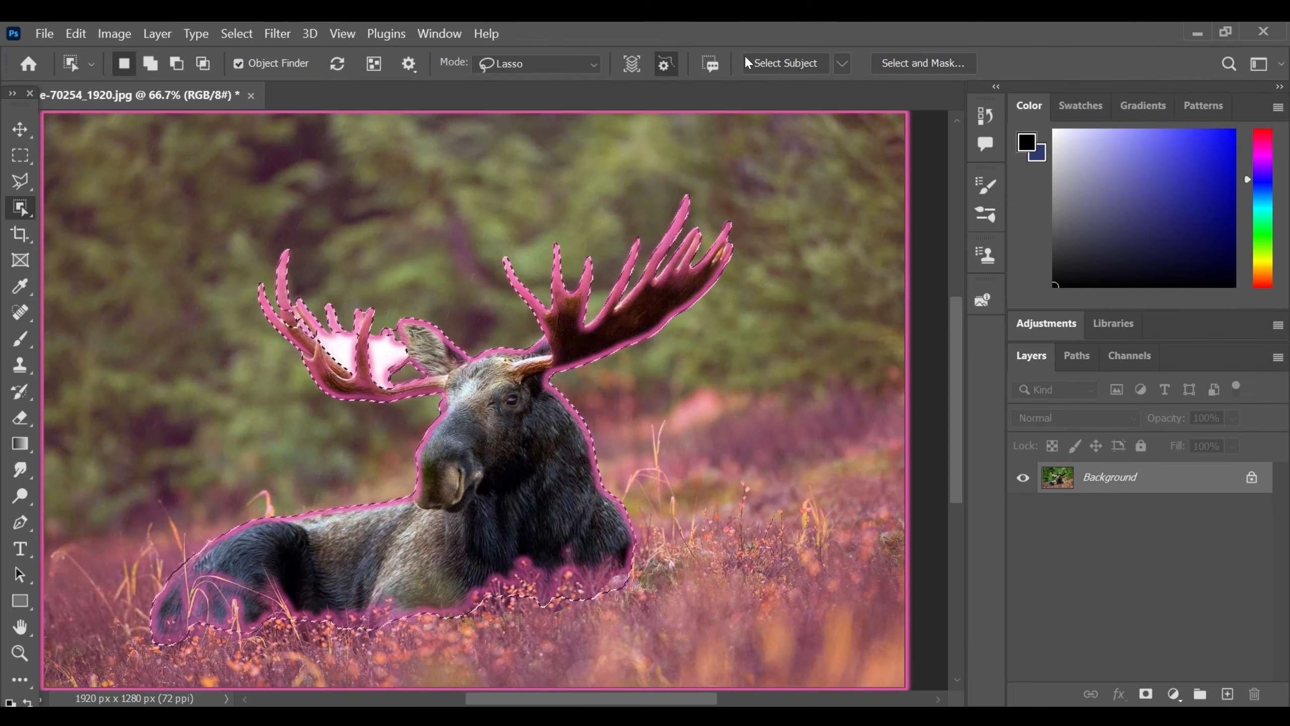
{"action": "left_click", "coordinate": [772, 64]}
{"action": "left_click", "coordinate": [642, 313]}
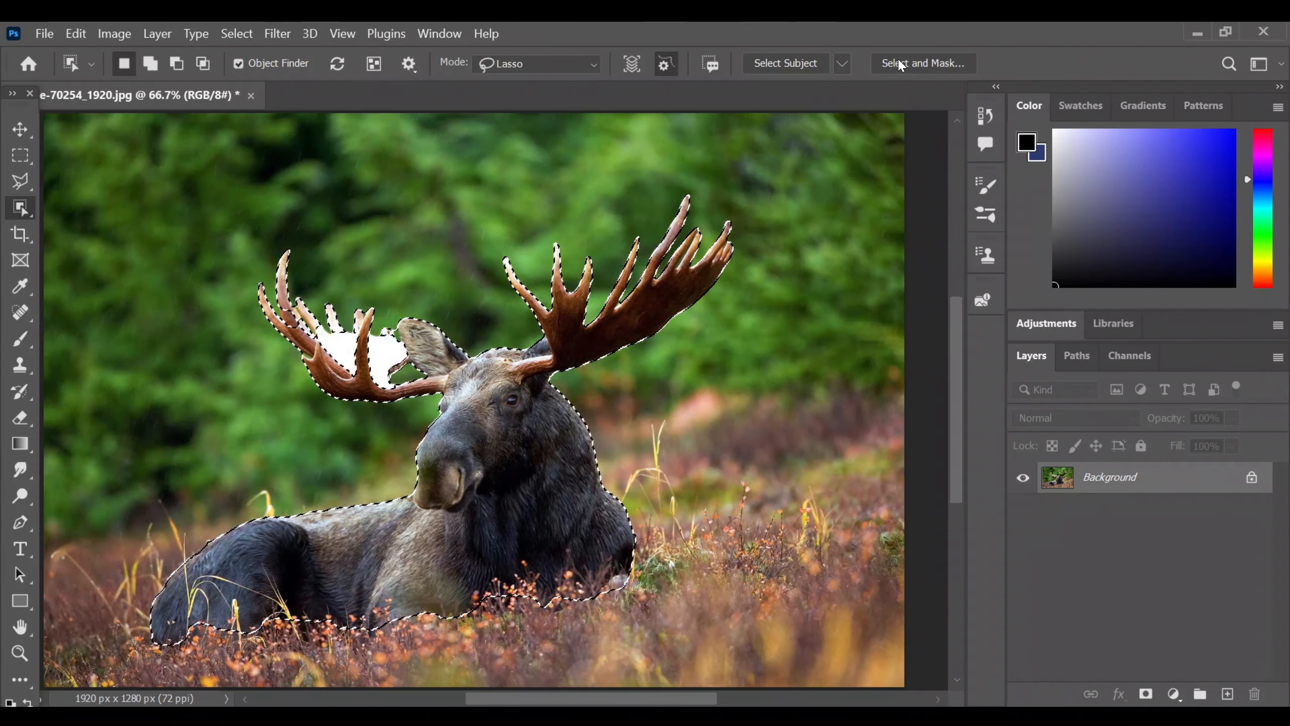
{"action": "left_click", "coordinate": [899, 64]}
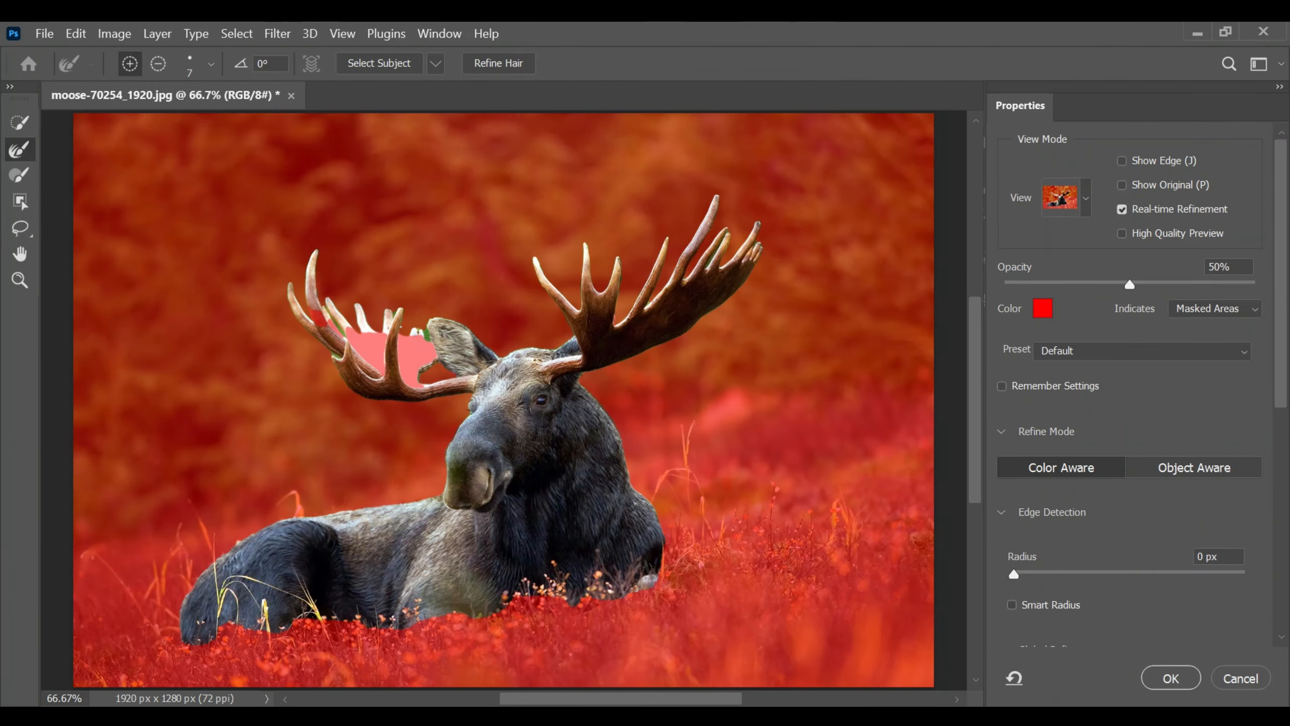
Use the Brush tool at size 10 to add the missing sections of the left antler to the selection.
{"action": "key", "text": "ctrl+plus"}
{"action": "key", "text": "ctrl+plus"}
{"action": "key", "text": "b"}
{"action": "key", "text": "bracketright"}
{"action": "key", "text": "bracketright"}
{"action": "mouse_move", "coordinate": [257, 359]}
{"action": "left_mouse_down"}
{"action": "mouse_move", "coordinate": [198, 338]}
{"action": "mouse_move", "coordinate": [250, 358]}
{"action": "mouse_move", "coordinate": [252, 287]}
{"action": "mouse_move", "coordinate": [290, 242]}
{"action": "mouse_move", "coordinate": [235, 205]}
{"action": "mouse_move", "coordinate": [188, 199]}
{"action": "mouse_move", "coordinate": [283, 233]}
{"action": "mouse_move", "coordinate": [250, 239]}
{"action": "mouse_move", "coordinate": [256, 293]}
{"action": "mouse_move", "coordinate": [288, 277]}
{"action": "mouse_move", "coordinate": [225, 309]}
{"action": "mouse_move", "coordinate": [194, 247]}
{"action": "mouse_move", "coordinate": [180, 255]}
{"action": "mouse_move", "coordinate": [207, 279]}
{"action": "mouse_move", "coordinate": [214, 318]}
{"action": "mouse_move", "coordinate": [215, 266]}
{"action": "left_mouse_up"}
{"action": "left_click_drag", "start_coordinate": [611, 698], "coordinate": [552, 699]}
{"action": "left_click_drag", "start_coordinate": [973, 427], "coordinate": [970, 390]}
{"action": "mouse_move", "coordinate": [427, 361]}
{"action": "left_mouse_down"}
{"action": "mouse_move", "coordinate": [536, 490]}
{"action": "mouse_move", "coordinate": [449, 415]}
{"action": "mouse_move", "coordinate": [488, 419]}
{"action": "mouse_move", "coordinate": [440, 370]}
{"action": "mouse_move", "coordinate": [474, 405]}
{"action": "mouse_move", "coordinate": [455, 369]}
{"action": "mouse_move", "coordinate": [531, 484]}
{"action": "mouse_move", "coordinate": [550, 470]}
{"action": "mouse_move", "coordinate": [515, 368]}
{"action": "left_mouse_up"}
{"action": "key", "text": "ctrl+plus"}
{"action": "mouse_move", "coordinate": [543, 415]}
{"action": "left_mouse_down"}
{"action": "mouse_move", "coordinate": [413, 436]}
{"action": "mouse_move", "coordinate": [505, 364]}
{"action": "mouse_move", "coordinate": [544, 449]}
{"action": "mouse_move", "coordinate": [425, 437]}
{"action": "mouse_move", "coordinate": [388, 360]}
{"action": "mouse_move", "coordinate": [428, 407]}
{"action": "mouse_move", "coordinate": [374, 337]}
{"action": "left_mouse_up"}
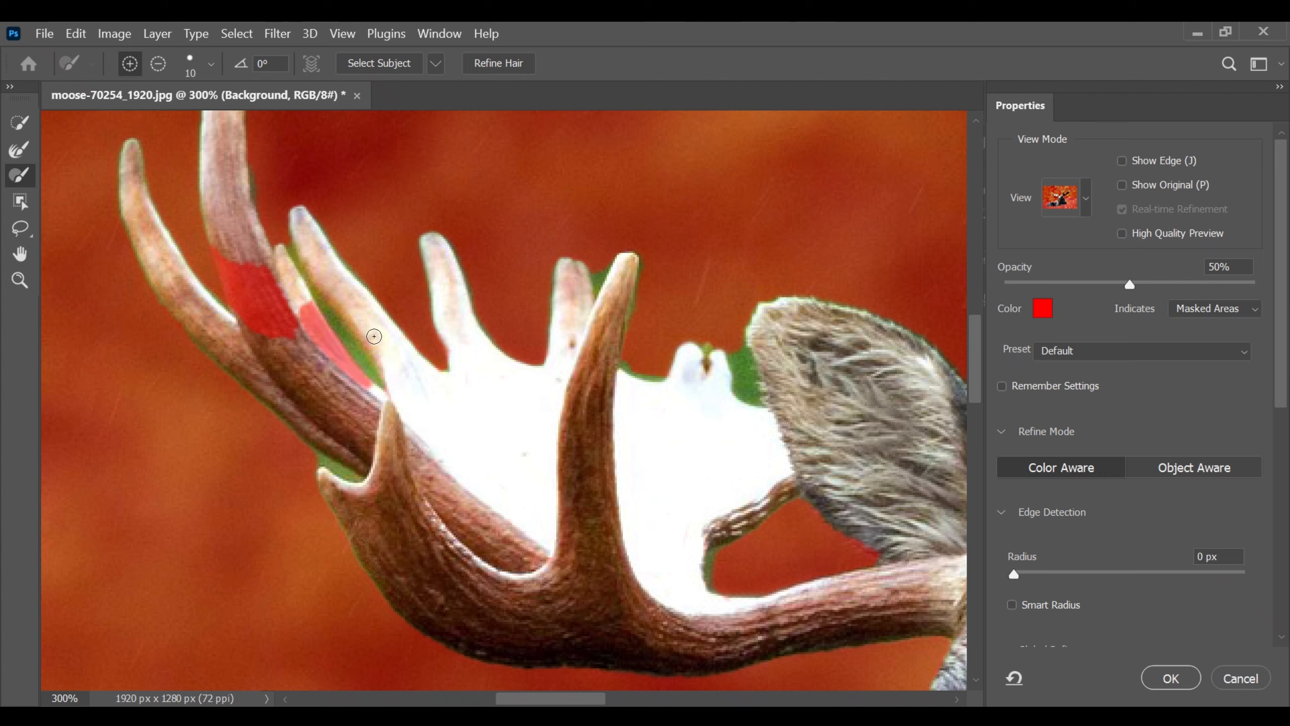
{"action": "mouse_move", "coordinate": [365, 389]}
{"action": "left_mouse_down"}
{"action": "mouse_move", "coordinate": [228, 269]}
{"action": "mouse_move", "coordinate": [251, 285]}
{"action": "left_mouse_up"}
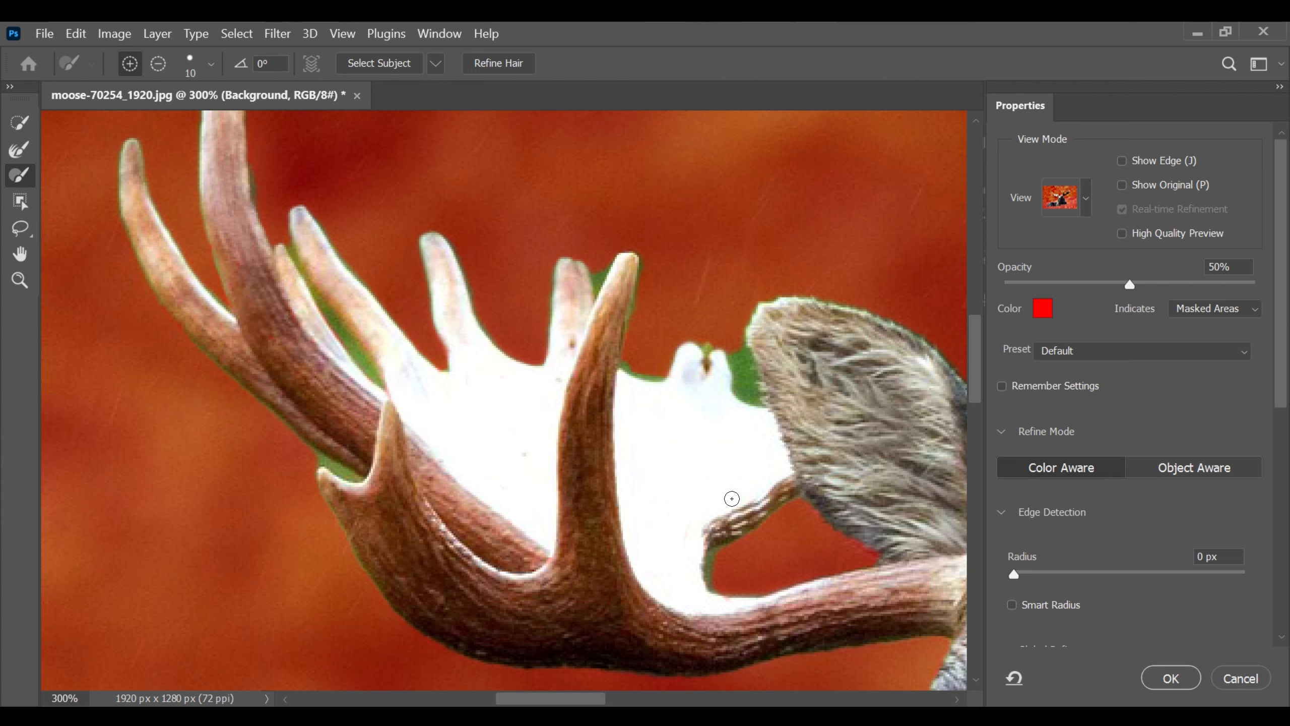
Subtract the leftover green background between the left antler and the ear, reducing the brush to size 2.
{"action": "key", "text": "alt"}
{"action": "left_click_drag", "start_coordinate": [714, 564], "coordinate": [710, 552]}
{"action": "key", "text": "bracketleft"}
{"action": "key", "text": "bracketleft"}
{"action": "key", "text": "bracketleft"}
{"action": "key", "text": "bracketleft"}
{"action": "key", "text": "bracketleft"}
{"action": "key", "text": "bracketleft"}
{"action": "key", "text": "alt"}
{"action": "left_click_drag", "start_coordinate": [740, 354], "coordinate": [761, 406]}
{"action": "key", "text": "alt"}
{"action": "key", "text": "alt"}
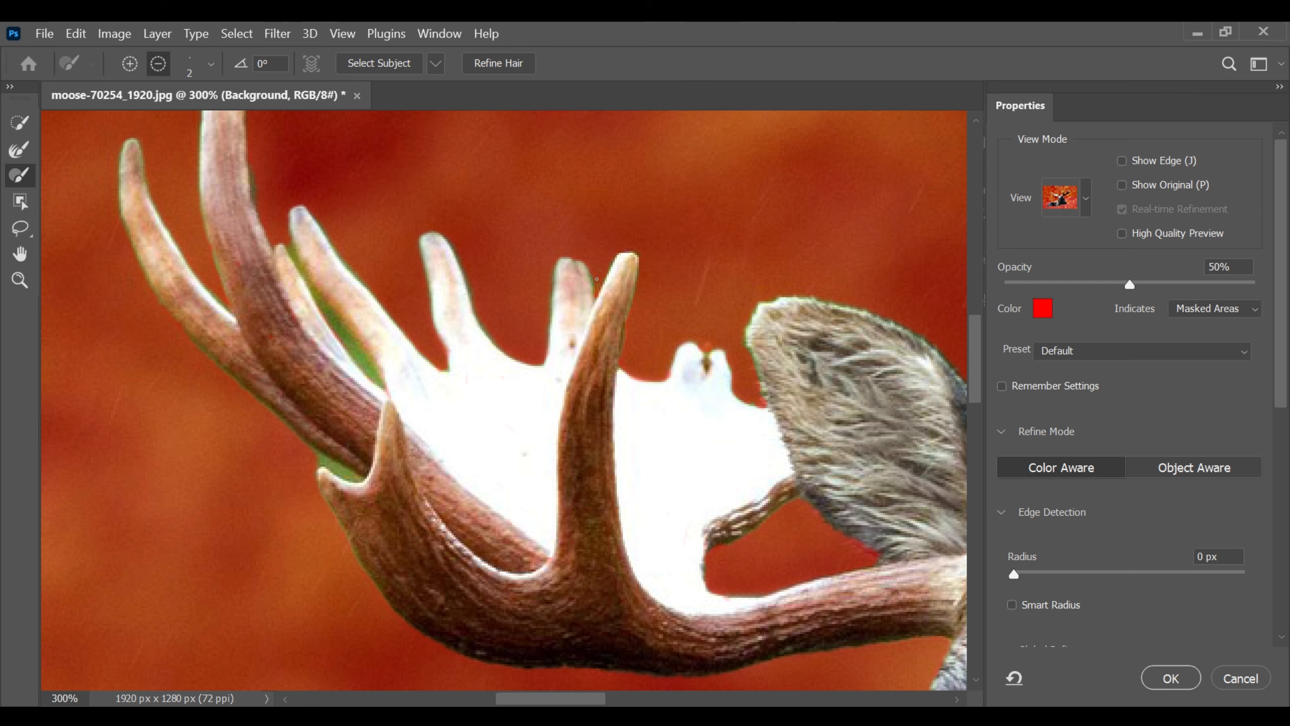
Subtract the green background slivers between the left antler's long tines and beside its short lower spike.
{"action": "scroll", "coordinate": [929, 347], "scroll_direction": "up", "scroll_amount": 3}
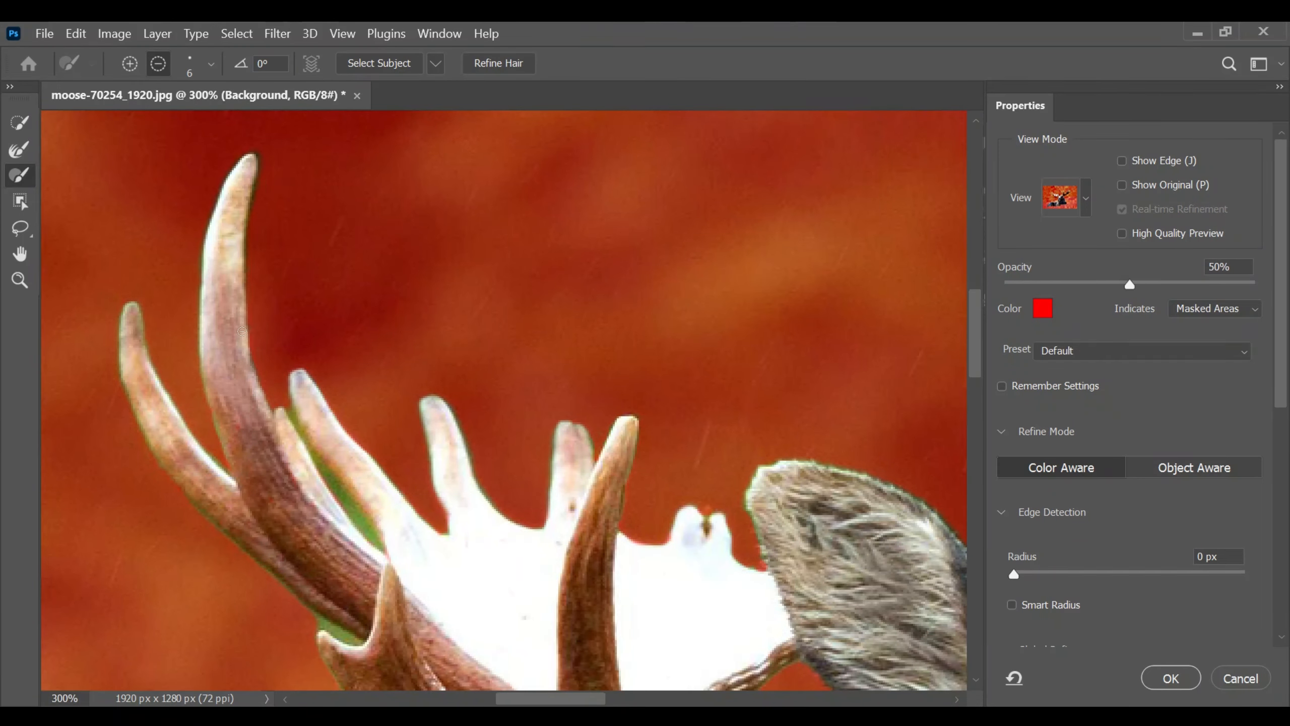
{"action": "mouse_move", "coordinate": [297, 429]}
{"action": "left_mouse_down"}
{"action": "mouse_move", "coordinate": [387, 541]}
{"action": "mouse_move", "coordinate": [365, 516]}
{"action": "left_mouse_up"}
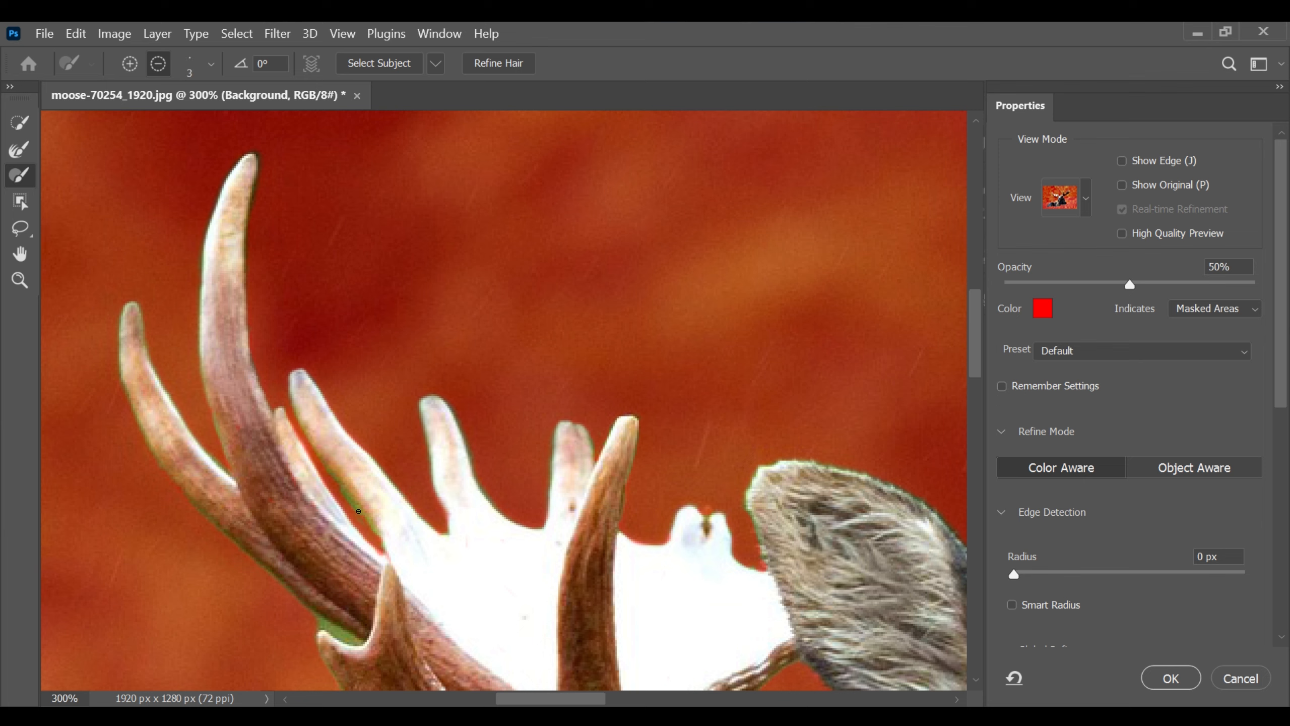
{"action": "left_click_drag", "start_coordinate": [386, 551], "coordinate": [382, 558], "text": "alt"}
{"action": "left_click_drag", "start_coordinate": [320, 621], "coordinate": [342, 630]}
{"action": "scroll", "coordinate": [930, 447], "scroll_direction": "down", "scroll_amount": 5}
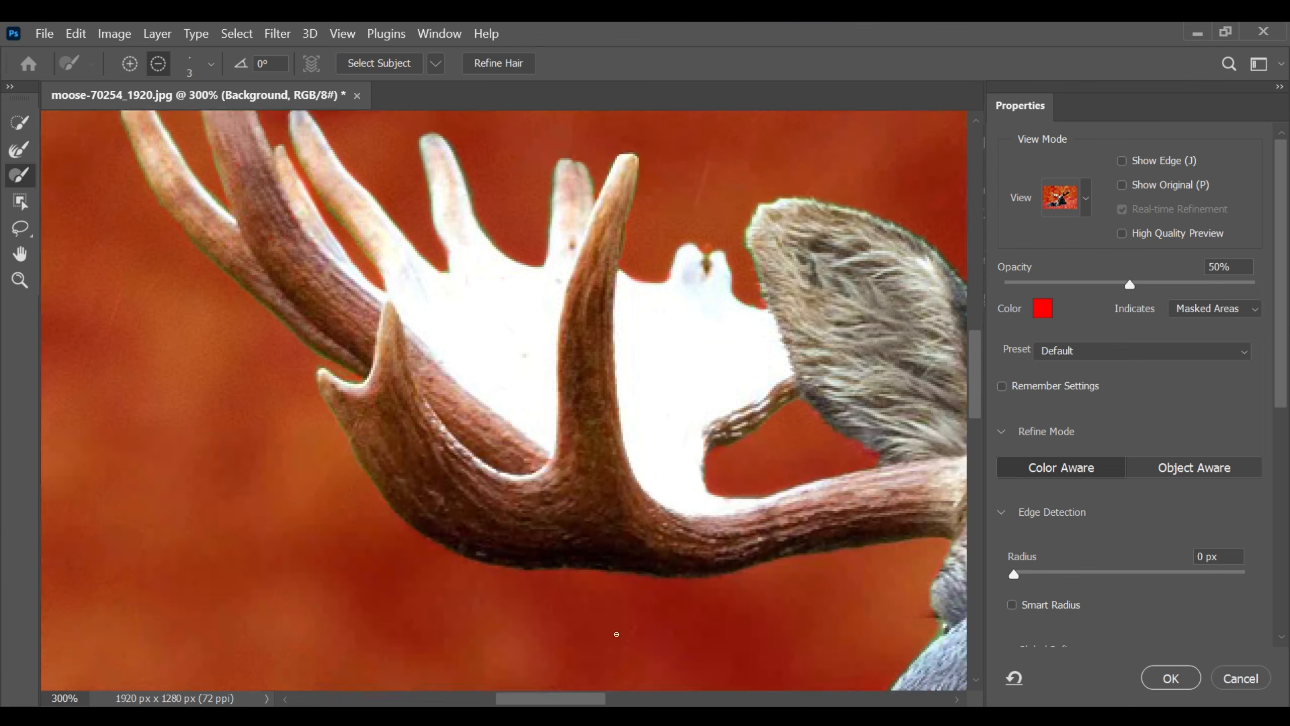
Clean the leftover background from the gaps between the right antler's tines with a small subtracting brush.
{"action": "scroll", "coordinate": [356, 439], "scroll_direction": "right", "scroll_amount": 10}
{"action": "scroll", "coordinate": [520, 389], "scroll_direction": "up", "scroll_amount": 4}
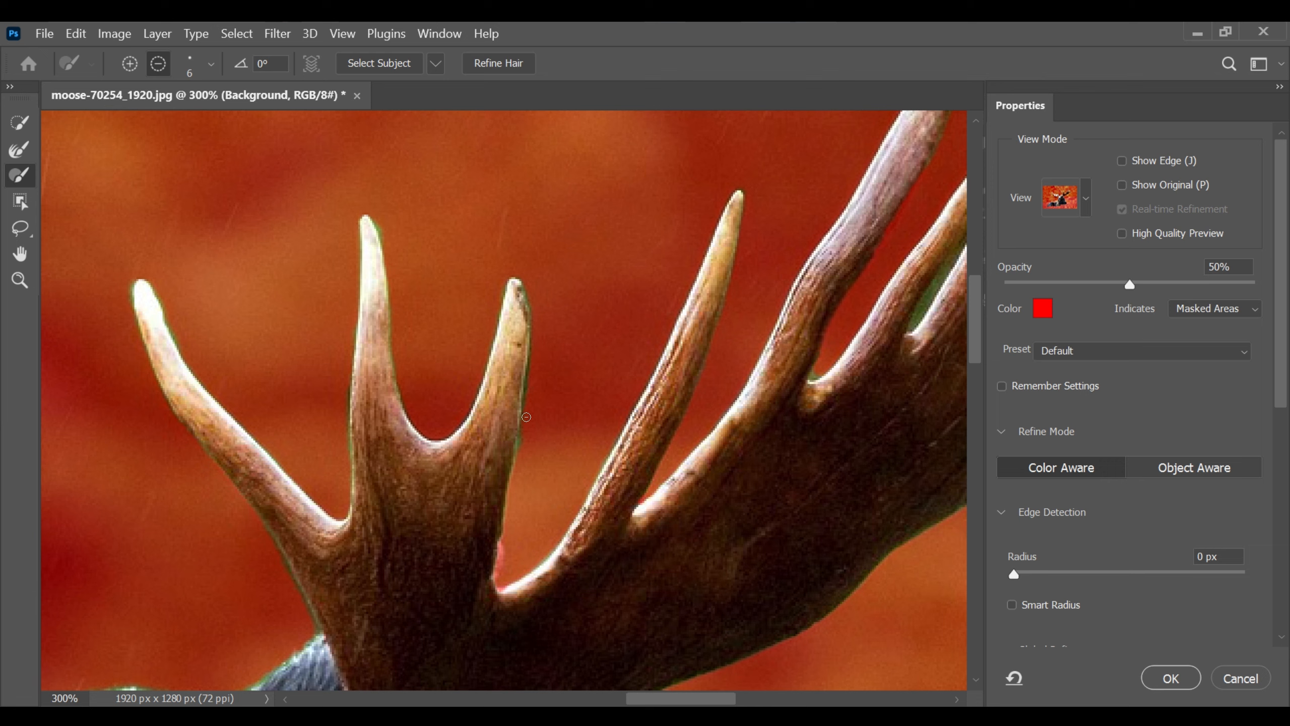
{"action": "key", "text": "alt"}
{"action": "left_click_drag", "start_coordinate": [494, 537], "coordinate": [488, 548]}
{"action": "key", "text": "alt"}
{"action": "scroll", "coordinate": [632, 298], "scroll_direction": "right", "scroll_amount": 5}
{"action": "key", "text": "ctrl+plus"}
{"action": "left_click_drag", "start_coordinate": [979, 300], "coordinate": [978, 273]}
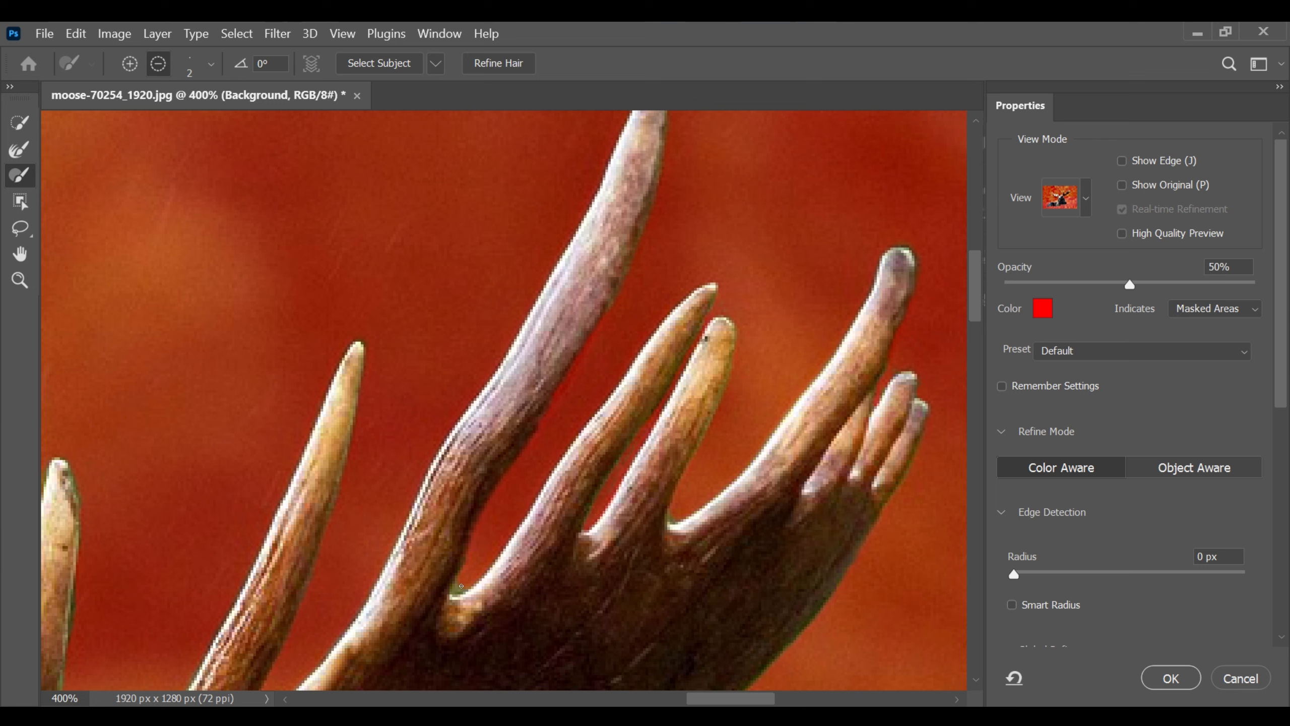
Correct the selection along the lower edge of the moose's chest with a size 20 brush, including the overlapping plants.
{"action": "left_click_drag", "start_coordinate": [974, 290], "coordinate": [973, 385]}
{"action": "key", "text": "ctrl+minus"}
{"action": "key", "text": "ctrl+minus"}
{"action": "key", "text": "ctrl+minus"}
{"action": "left_click_drag", "start_coordinate": [683, 699], "coordinate": [597, 699]}
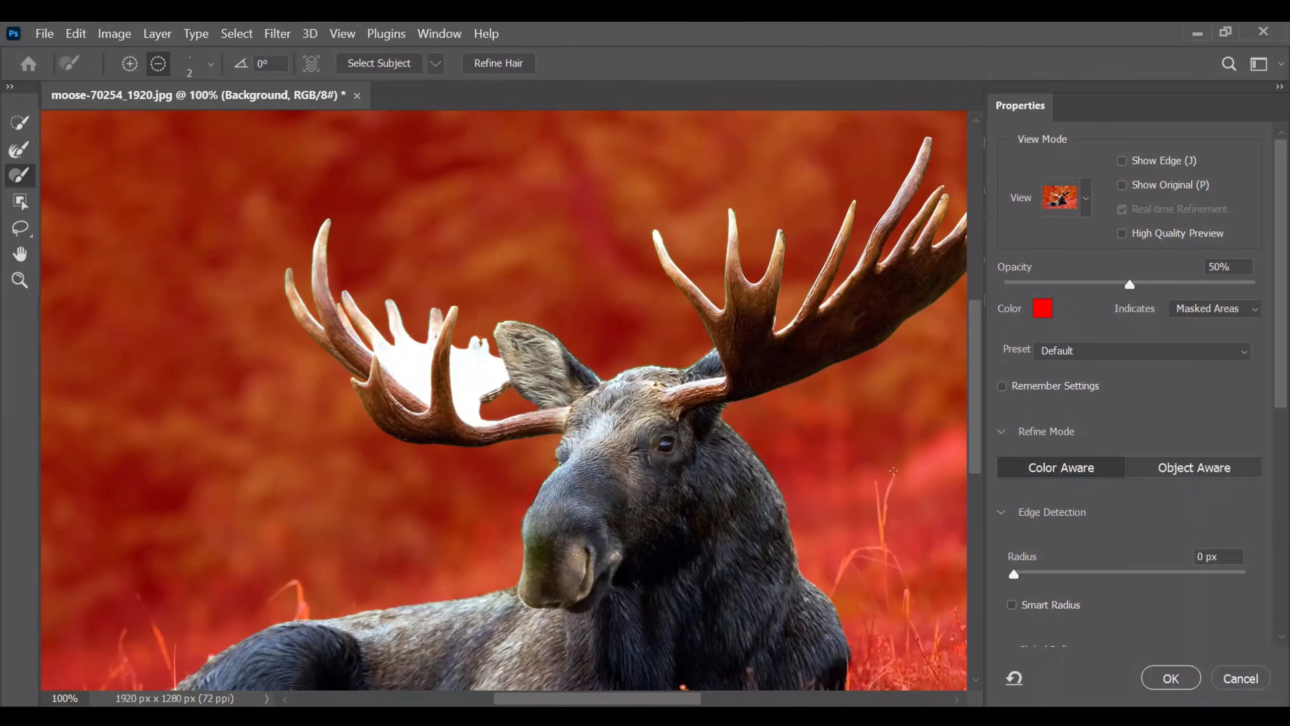
{"action": "left_click_drag", "start_coordinate": [978, 438], "coordinate": [978, 511]}
{"action": "key", "text": "ctrl+plus"}
{"action": "left_click", "coordinate": [129, 63]}
{"action": "mouse_move", "coordinate": [597, 579]}
{"action": "left_mouse_down"}
{"action": "mouse_move", "coordinate": [427, 610]}
{"action": "mouse_move", "coordinate": [599, 600]}
{"action": "mouse_move", "coordinate": [902, 534]}
{"action": "mouse_move", "coordinate": [897, 546]}
{"action": "left_mouse_up"}
{"action": "scroll", "coordinate": [897, 547], "scroll_direction": "right", "scroll_amount": 5}
{"action": "mouse_move", "coordinate": [797, 477]}
{"action": "left_mouse_down"}
{"action": "mouse_move", "coordinate": [814, 492]}
{"action": "mouse_move", "coordinate": [781, 469]}
{"action": "left_mouse_up"}
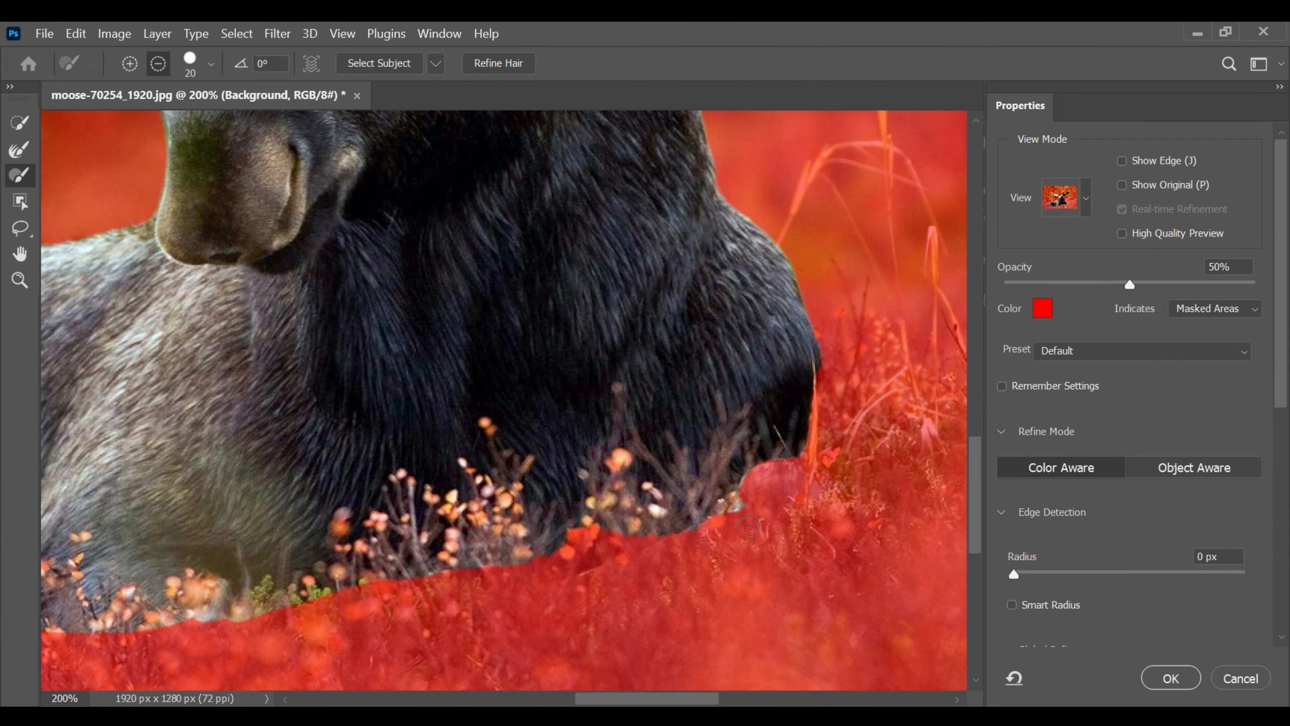
{"action": "left_click_drag", "start_coordinate": [713, 525], "coordinate": [731, 489], "text": "alt"}
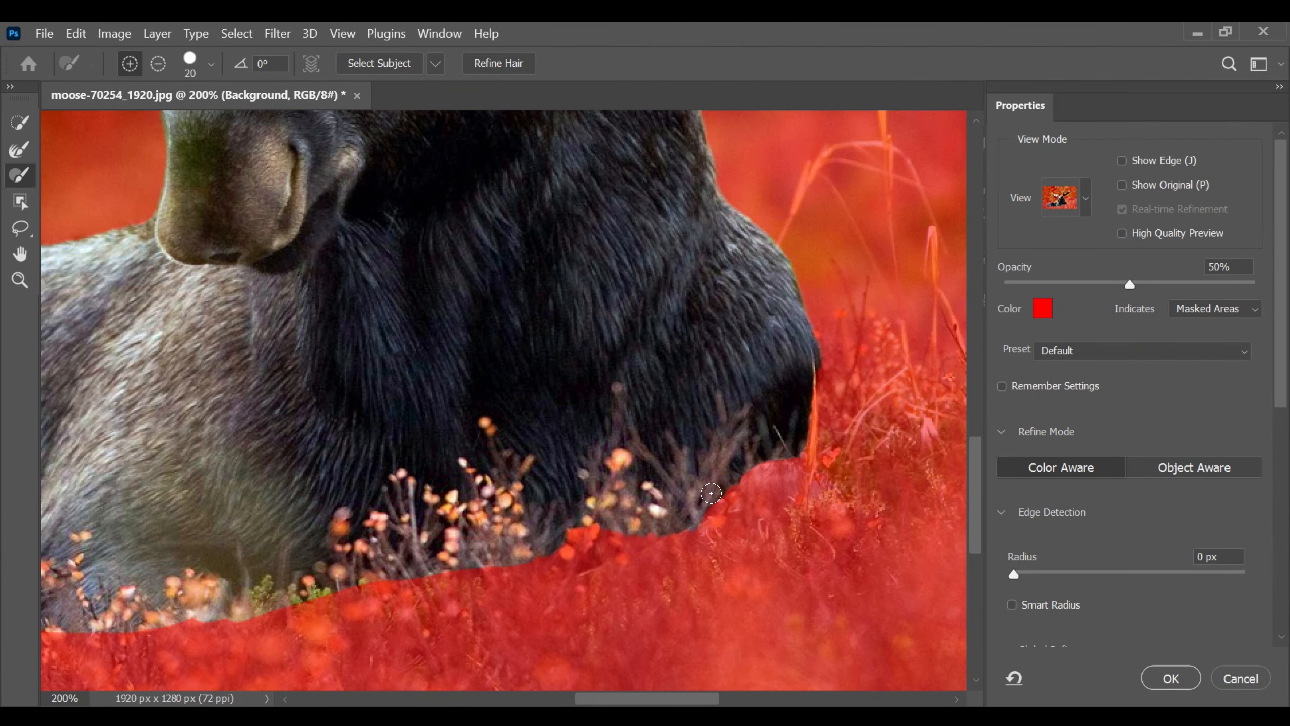
{"action": "mouse_move", "coordinate": [579, 541]}
{"action": "left_mouse_down"}
{"action": "mouse_move", "coordinate": [660, 515]}
{"action": "mouse_move", "coordinate": [366, 584]}
{"action": "mouse_move", "coordinate": [503, 566]}
{"action": "left_mouse_up"}
Add the plants and grass along the lower edge of the belly and hindquarters to the selection.
{"action": "scroll", "coordinate": [457, 608], "scroll_direction": "left", "scroll_amount": 5}
{"action": "mouse_move", "coordinate": [599, 625]}
{"action": "left_mouse_down"}
{"action": "mouse_move", "coordinate": [408, 636]}
{"action": "mouse_move", "coordinate": [511, 659]}
{"action": "mouse_move", "coordinate": [345, 617]}
{"action": "mouse_move", "coordinate": [386, 640]}
{"action": "left_mouse_up"}
{"action": "left_click_drag", "start_coordinate": [598, 700], "coordinate": [555, 700]}
{"action": "left_click_drag", "start_coordinate": [975, 488], "coordinate": [976, 515]}
{"action": "mouse_move", "coordinate": [369, 513]}
{"action": "left_mouse_down"}
{"action": "mouse_move", "coordinate": [145, 524]}
{"action": "mouse_move", "coordinate": [480, 512]}
{"action": "left_mouse_up"}
{"action": "left_click_drag", "start_coordinate": [560, 499], "coordinate": [467, 493]}
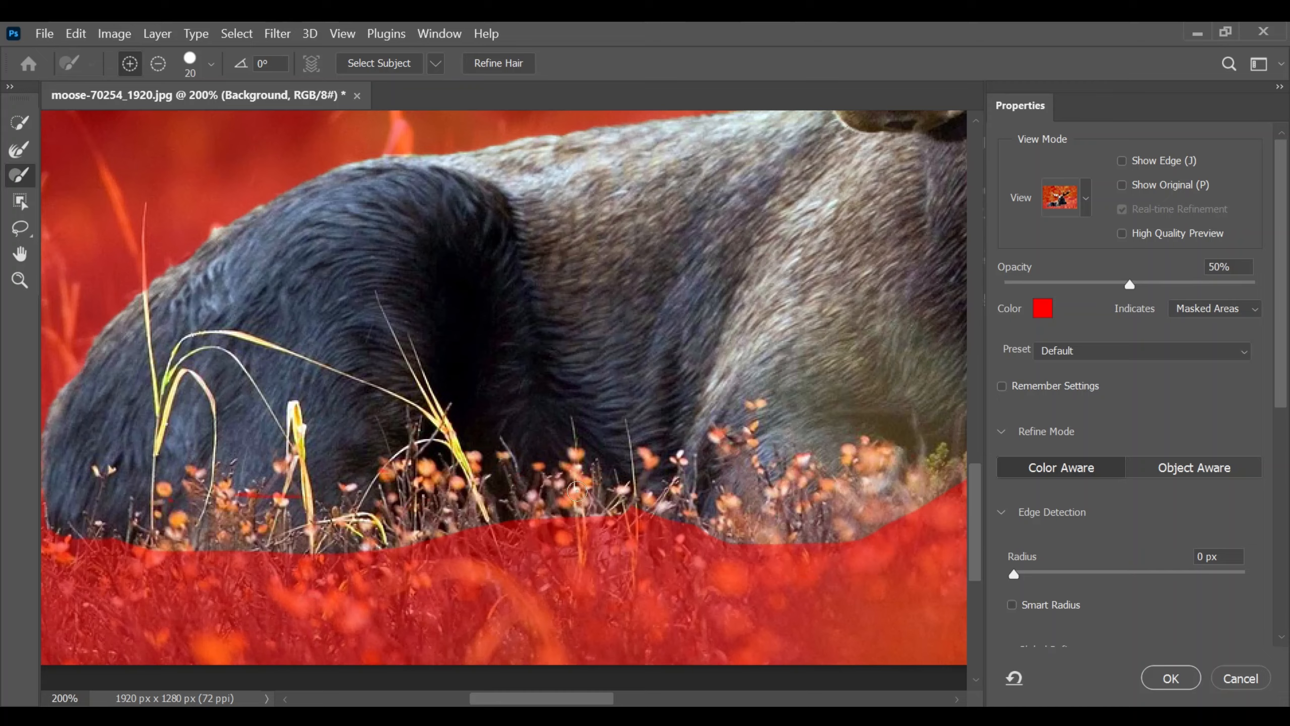
Refine the left antler's outer edges with the Refine Edge Brush at size 3 and show the mask in Black & White view.
{"action": "key", "text": "ctrl+minus"}
{"action": "key", "text": "ctrl+minus"}
{"action": "mouse_move", "coordinate": [976, 466]}
{"action": "left_mouse_down"}
{"action": "mouse_move", "coordinate": [976, 356]}
{"action": "mouse_move", "coordinate": [971, 368]}
{"action": "left_mouse_up"}
{"action": "left_click", "coordinate": [19, 150]}
{"action": "key", "text": "ctrl+plus"}
{"action": "key", "text": "ctrl+plus"}
{"action": "key", "text": "ctrl+plus"}
{"action": "key", "text": "bracketleft"}
{"action": "key", "text": "bracketleft"}
{"action": "key", "text": "bracketleft"}
{"action": "key", "text": "bracketleft"}
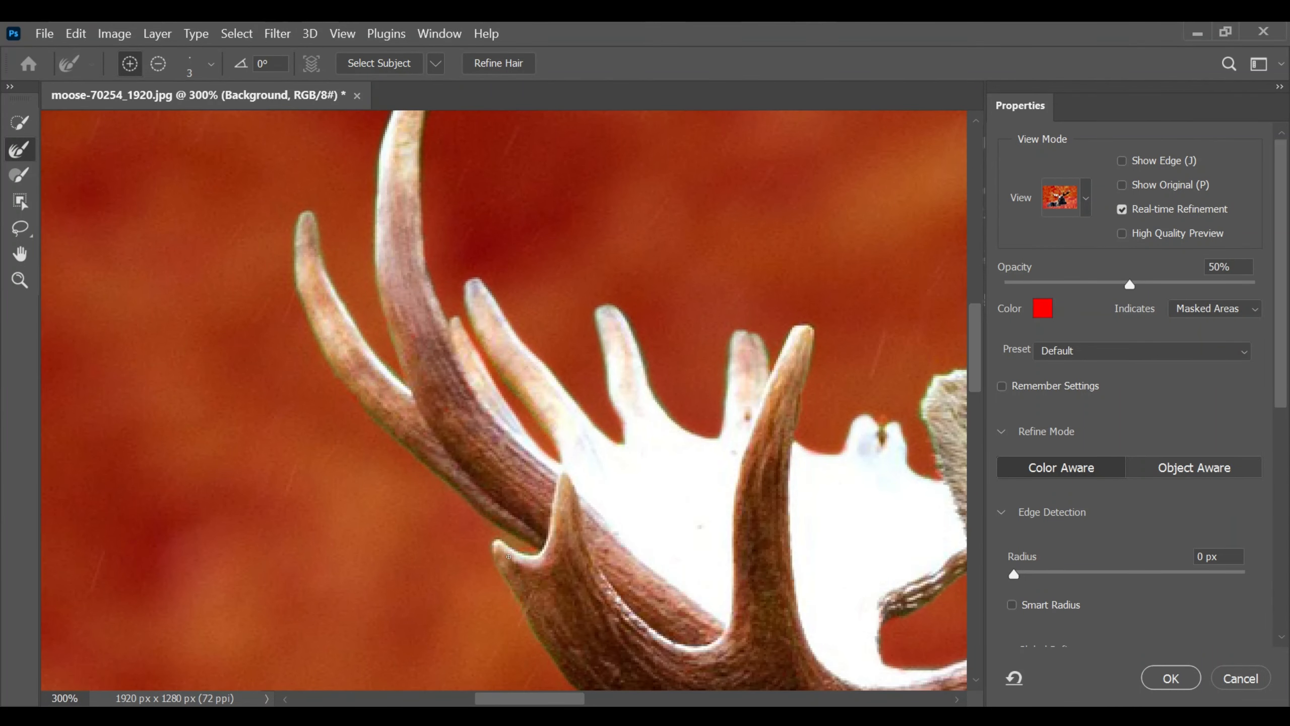
{"action": "key", "text": "k"}
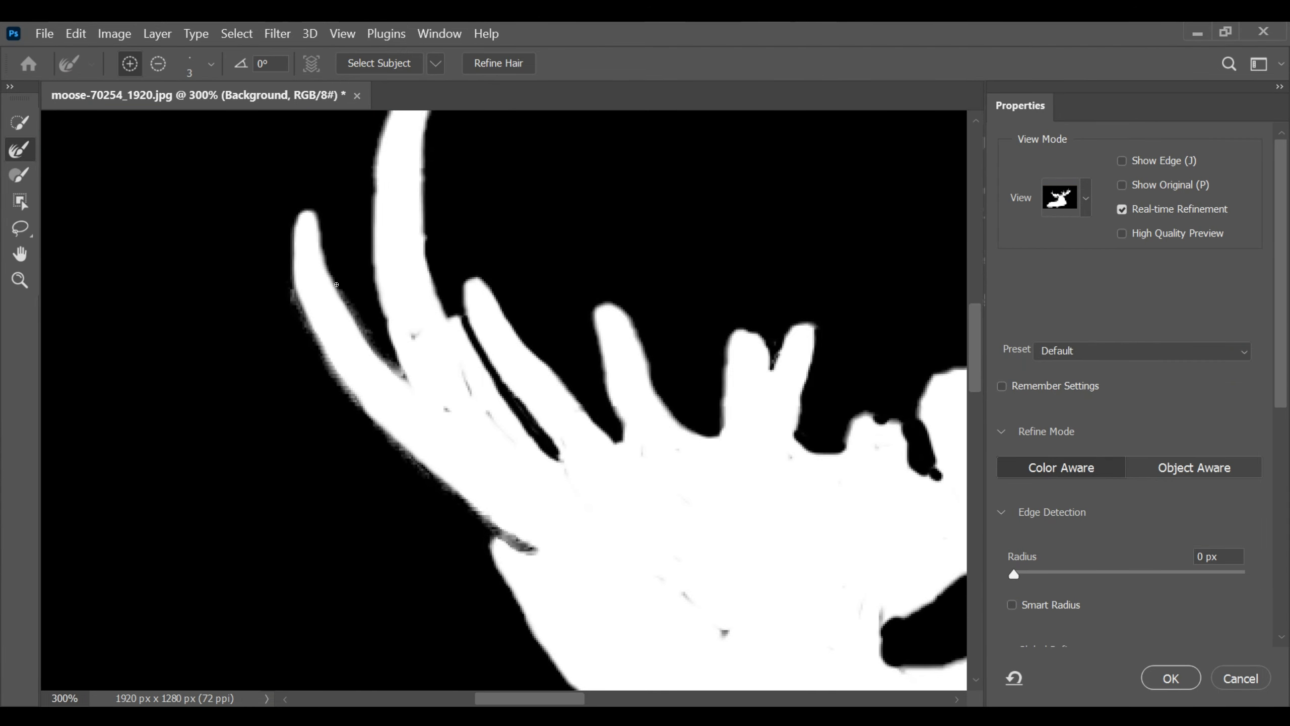
Refine the edges of the left antler's tallest tine with the Refine Edge Brush at size 5.
{"action": "key", "text": "bracketright"}
{"action": "key", "text": "bracketright"}
{"action": "scroll", "coordinate": [510, 343], "scroll_direction": "up", "scroll_amount": 3}
{"action": "mouse_move", "coordinate": [422, 239]}
{"action": "left_mouse_down"}
{"action": "mouse_move", "coordinate": [372, 342]}
{"action": "mouse_move", "coordinate": [393, 536]}
{"action": "mouse_move", "coordinate": [422, 408]}
{"action": "left_mouse_up"}
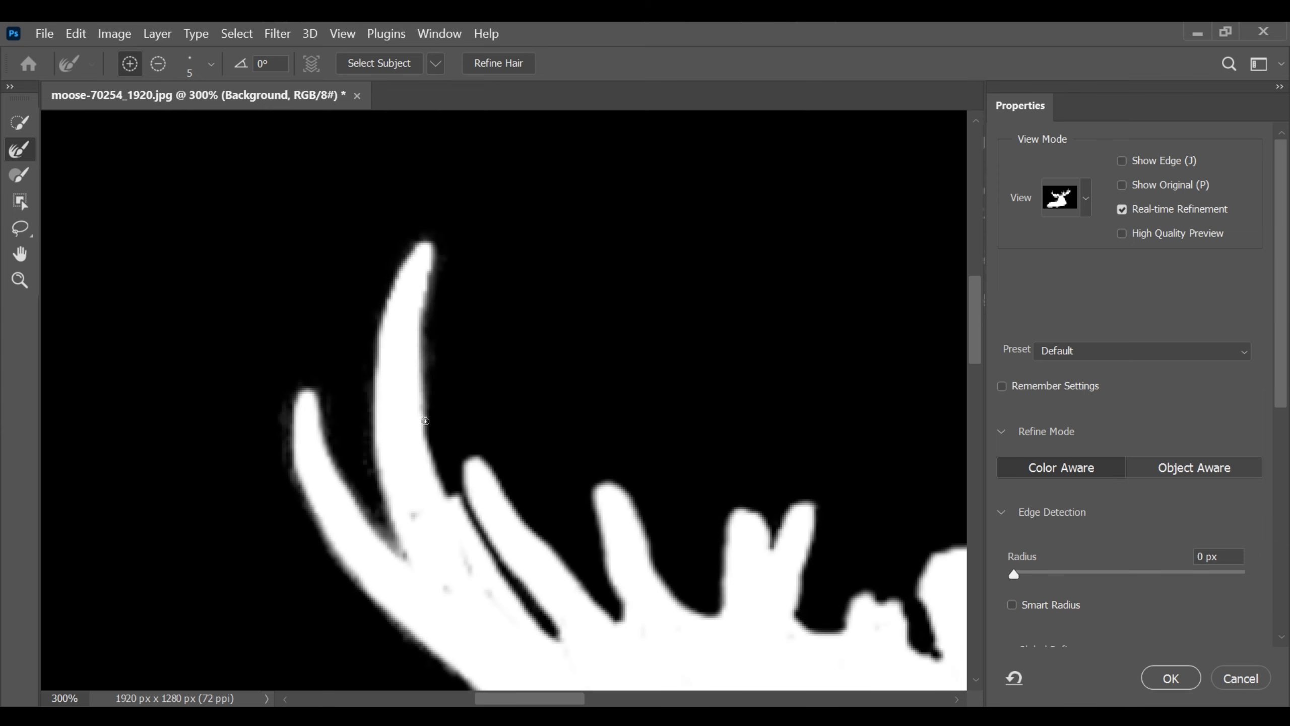
Refine the furry ear's edges in Overlay view at brush size 6 and check the mask in Black & White view.
{"action": "key", "text": "v"}
{"action": "key", "text": "bracketright"}
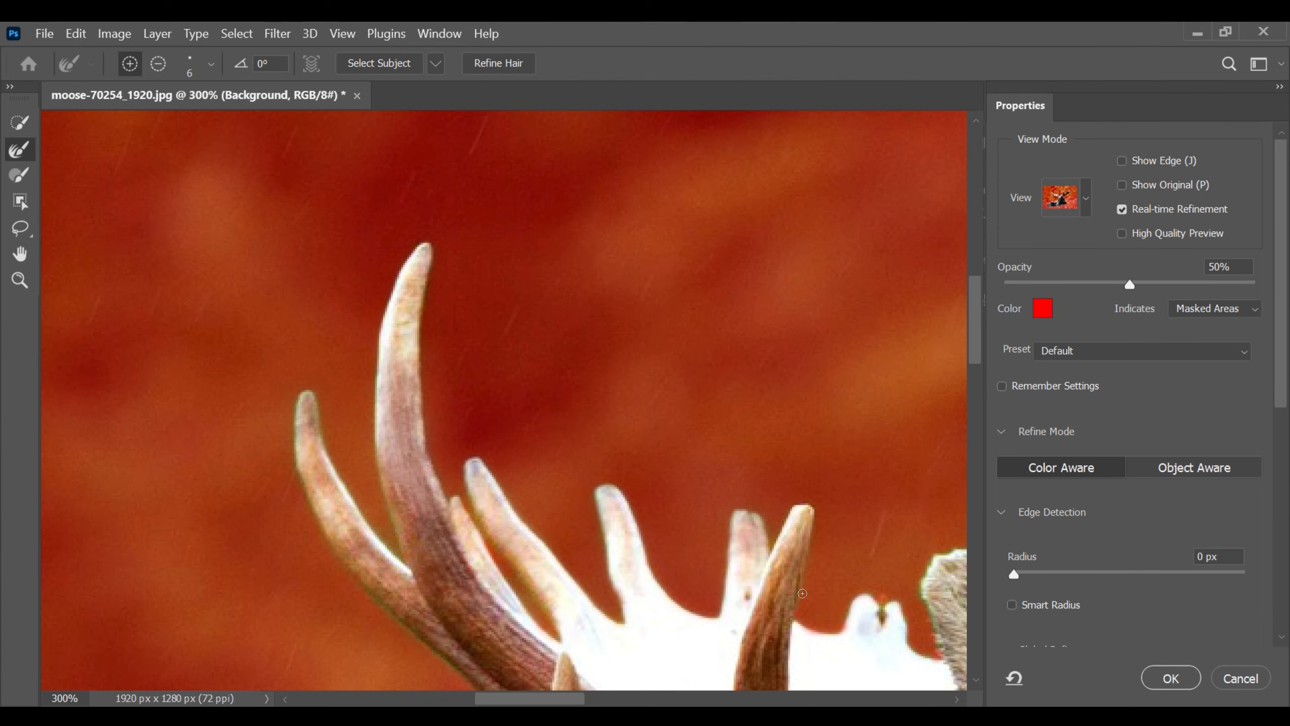
{"action": "scroll", "coordinate": [541, 625], "scroll_direction": "right", "scroll_amount": 5}
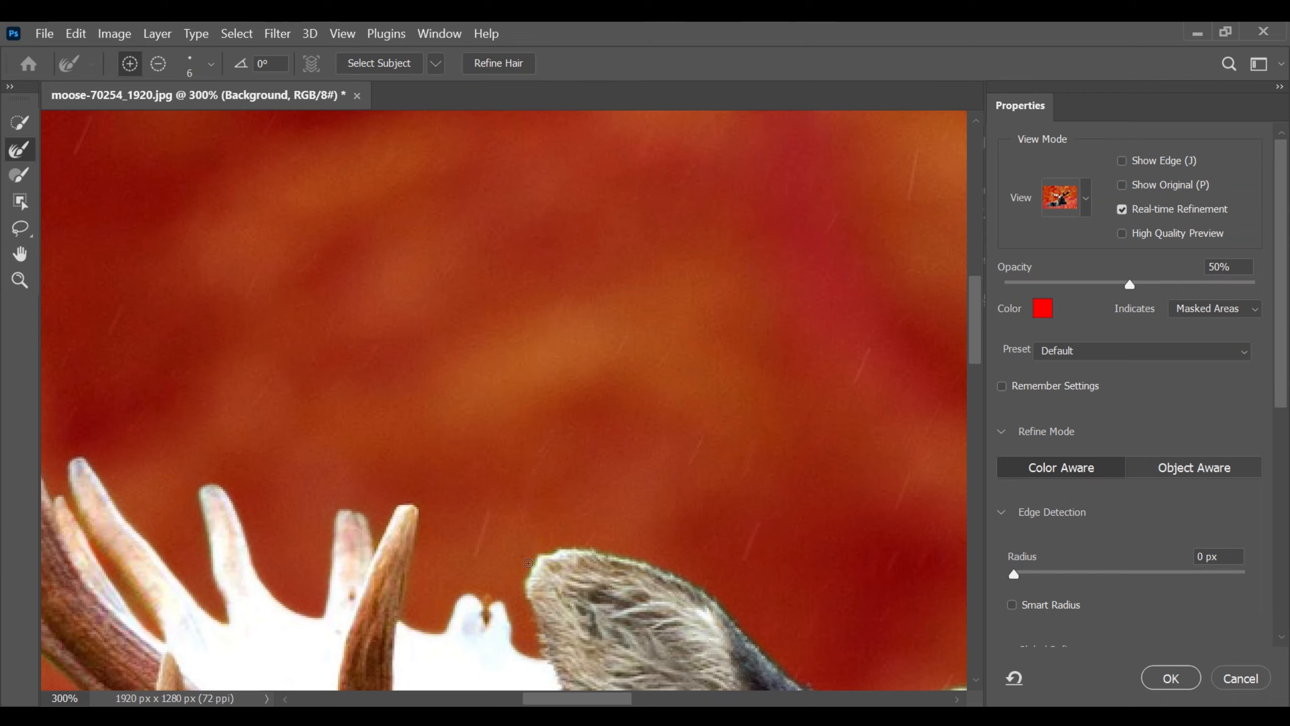
{"action": "scroll", "coordinate": [559, 579], "scroll_direction": "down", "scroll_amount": 4}
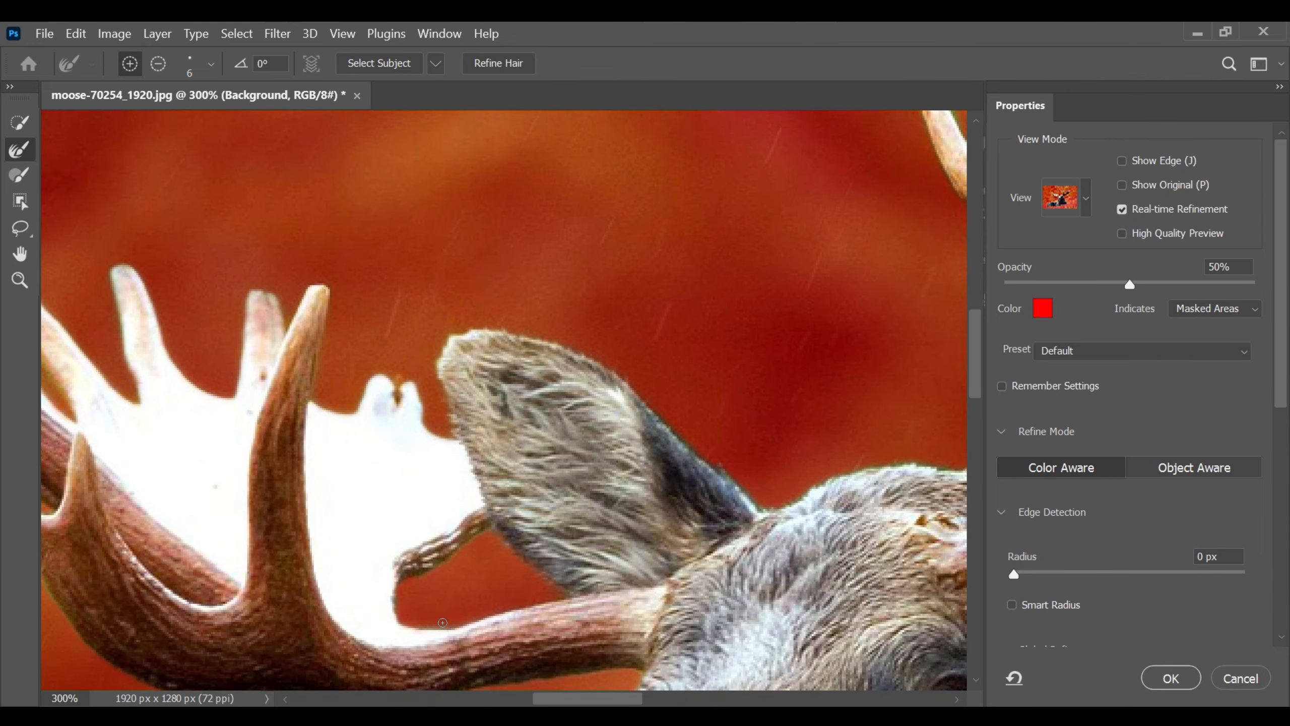
{"action": "scroll", "coordinate": [676, 439], "scroll_direction": "right", "scroll_amount": 4}
{"action": "key", "text": "k"}
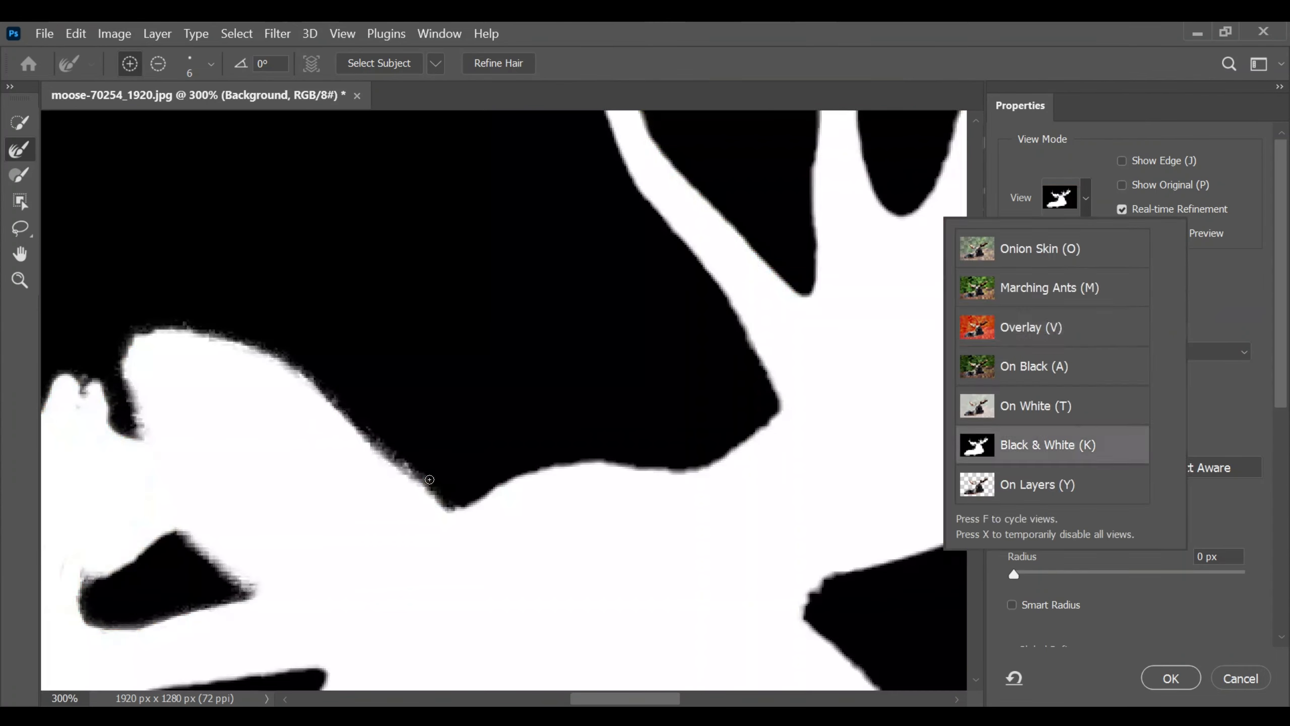
Refine the fur edge down the back of the moose's neck in the black-and-white mask.
{"action": "scroll", "coordinate": [920, 449], "scroll_direction": "down", "scroll_amount": 3}
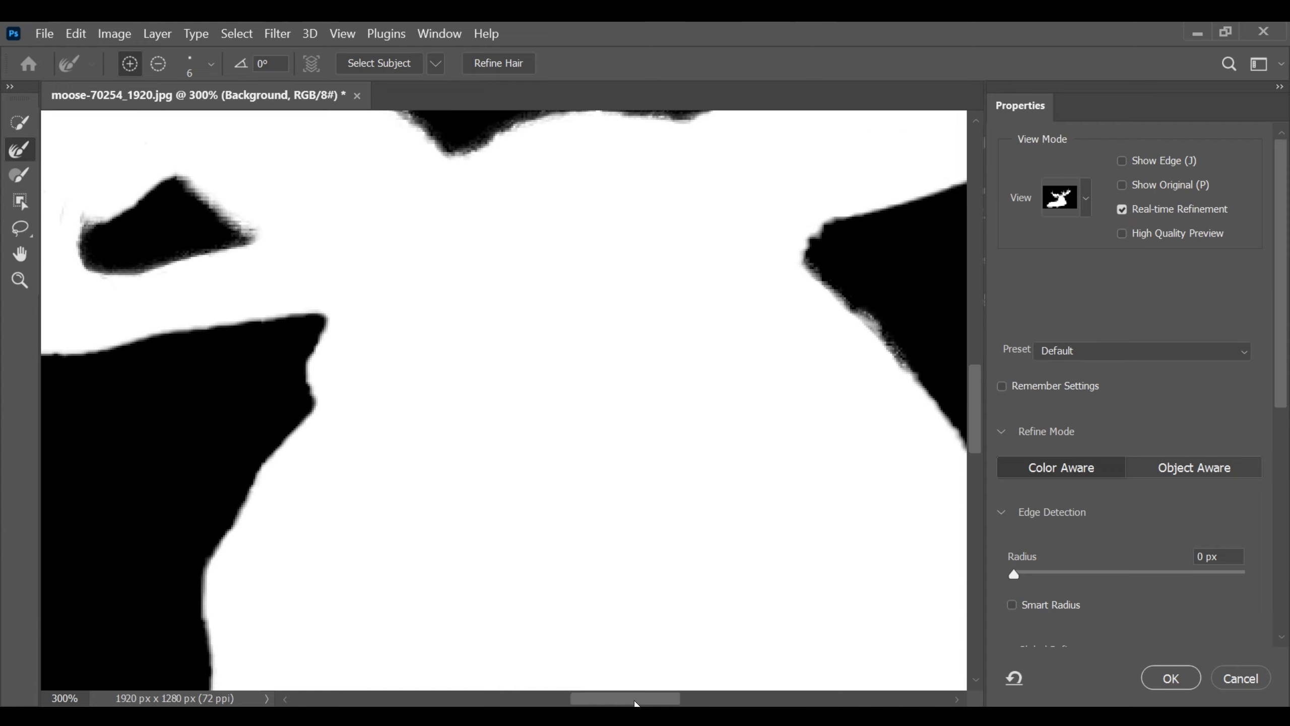
{"action": "scroll", "coordinate": [958, 391], "scroll_direction": "right", "scroll_amount": 2}
{"action": "scroll", "coordinate": [957, 391], "scroll_direction": "down", "scroll_amount": 2}
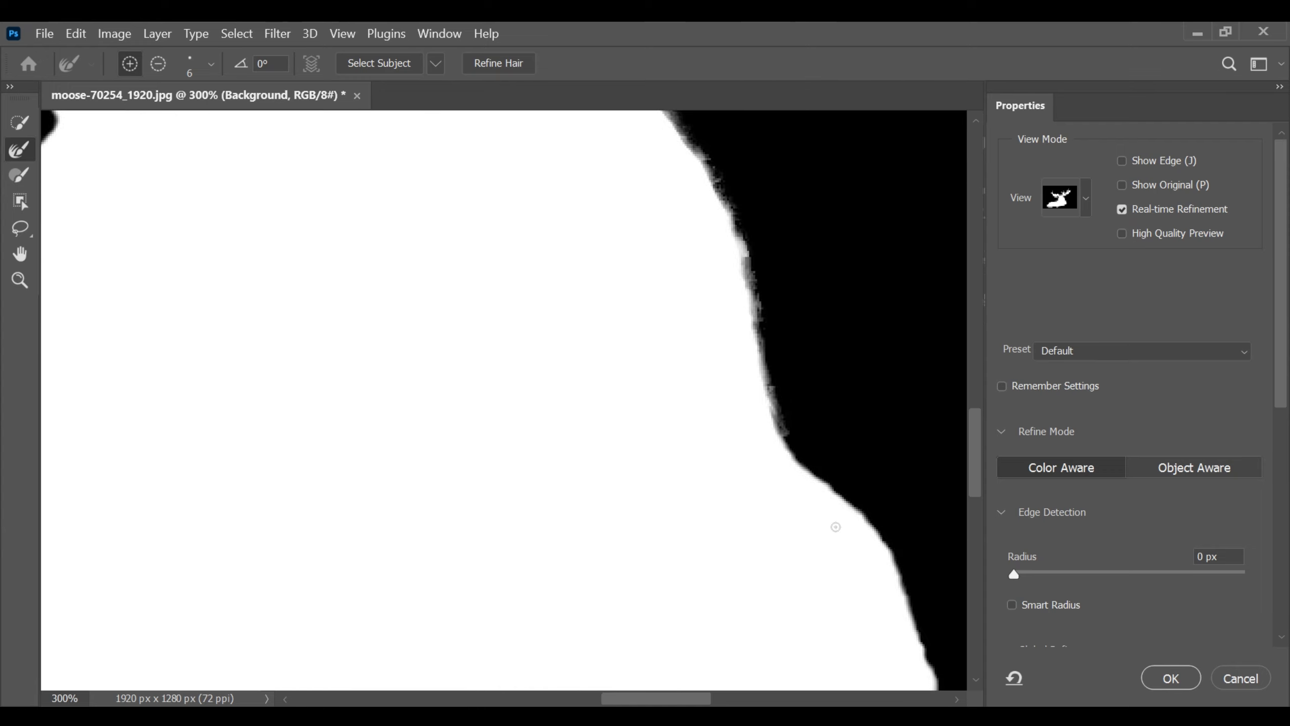
{"action": "scroll", "coordinate": [872, 145], "scroll_direction": "down", "scroll_amount": 2}
Refine the fur edge around the moose's rump, reducing the brush to size 4 for the upper part.
{"action": "scroll", "coordinate": [771, 452], "scroll_direction": "left", "scroll_amount": 4}
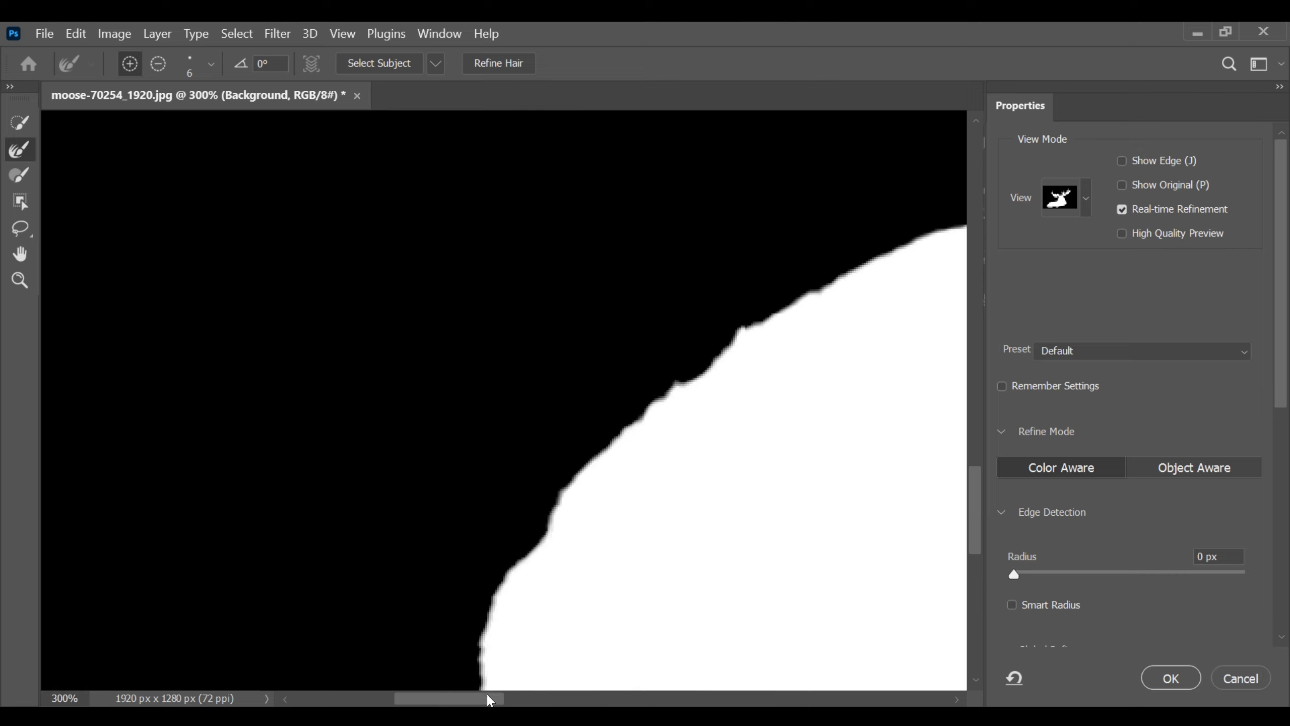
{"action": "scroll", "coordinate": [481, 443], "scroll_direction": "down", "scroll_amount": 2}
{"action": "mouse_move", "coordinate": [480, 444]}
{"action": "left_mouse_down"}
{"action": "mouse_move", "coordinate": [554, 291]}
{"action": "mouse_move", "coordinate": [616, 218]}
{"action": "left_mouse_up"}
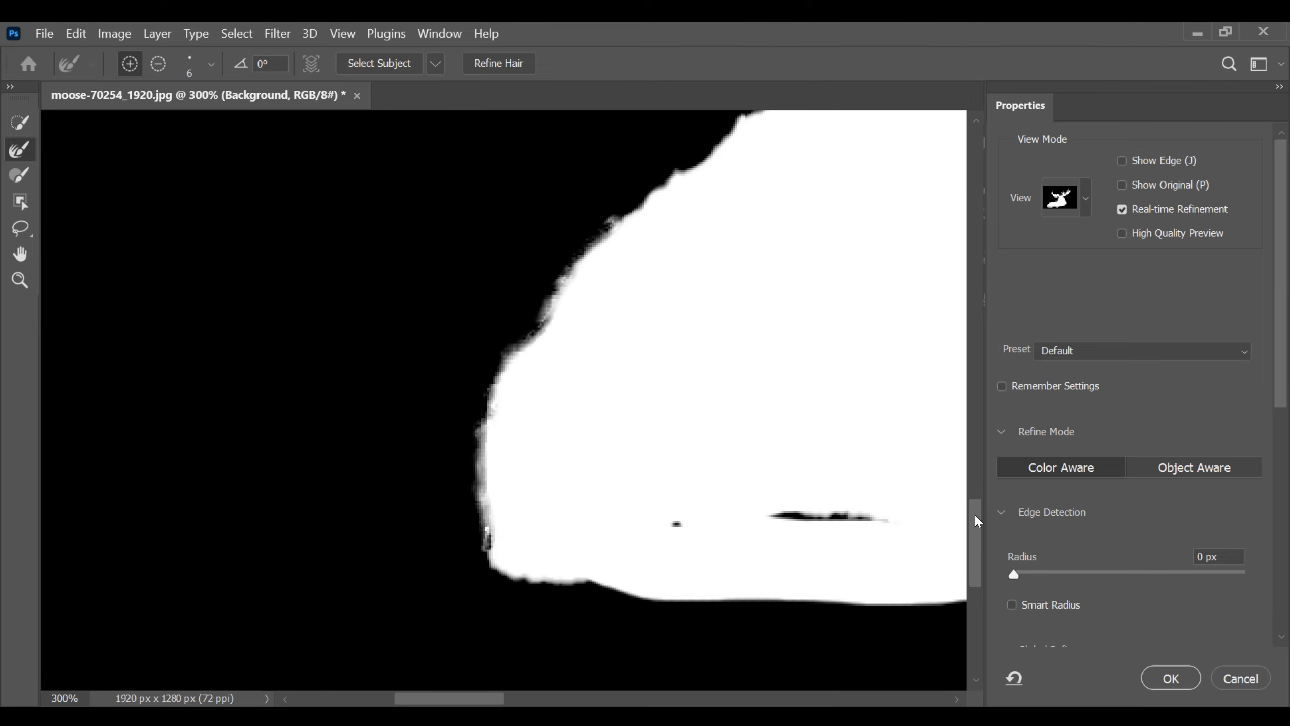
{"action": "left_click_drag", "start_coordinate": [973, 513], "coordinate": [974, 470]}
{"action": "key", "text": "["}
{"action": "key", "text": "["}
{"action": "mouse_move", "coordinate": [613, 503]}
{"action": "left_mouse_down"}
{"action": "mouse_move", "coordinate": [758, 383]}
{"action": "mouse_move", "coordinate": [849, 331]}
{"action": "left_mouse_up"}
{"action": "left_click_drag", "start_coordinate": [472, 698], "coordinate": [529, 698]}
Switch to Overlay view and refine the fur edge along the moose's back toward the muzzle.
{"action": "left_click", "coordinate": [1086, 198]}
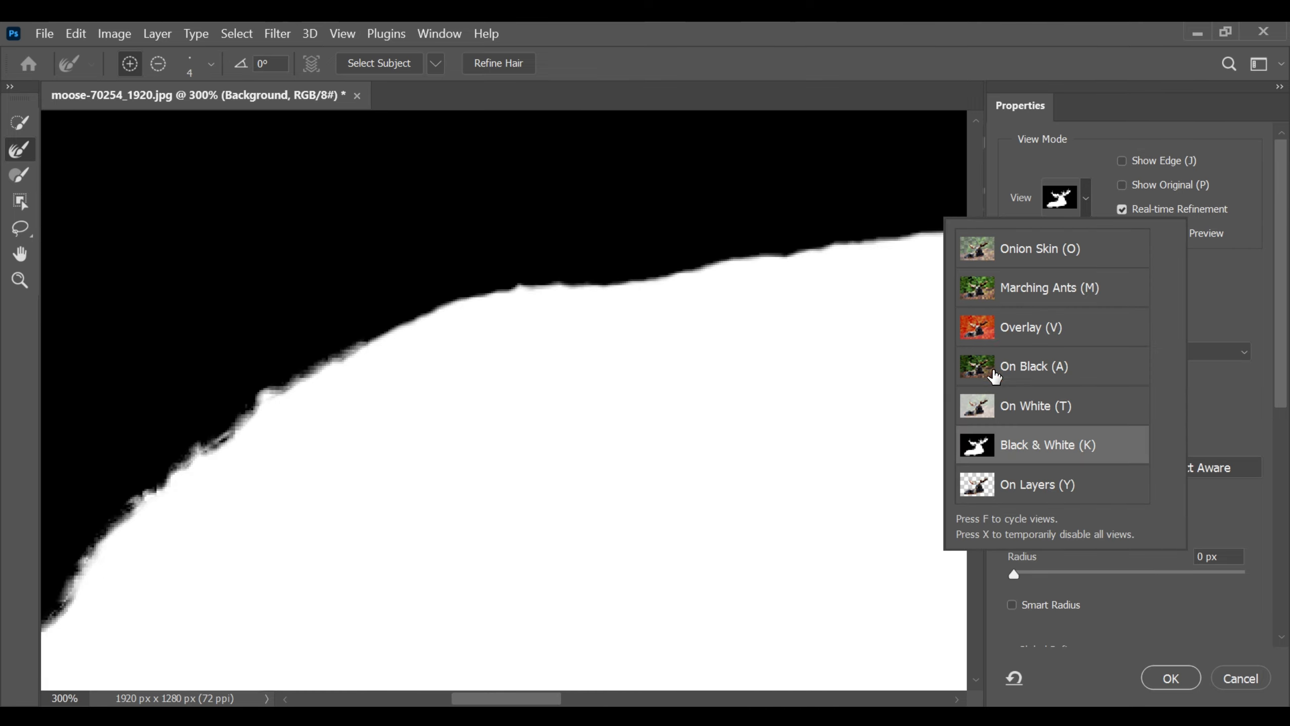
{"action": "double_click", "coordinate": [991, 328]}
{"action": "left_click_drag", "start_coordinate": [445, 307], "coordinate": [597, 283]}
{"action": "scroll", "coordinate": [310, 211], "scroll_direction": "right", "scroll_amount": 5}
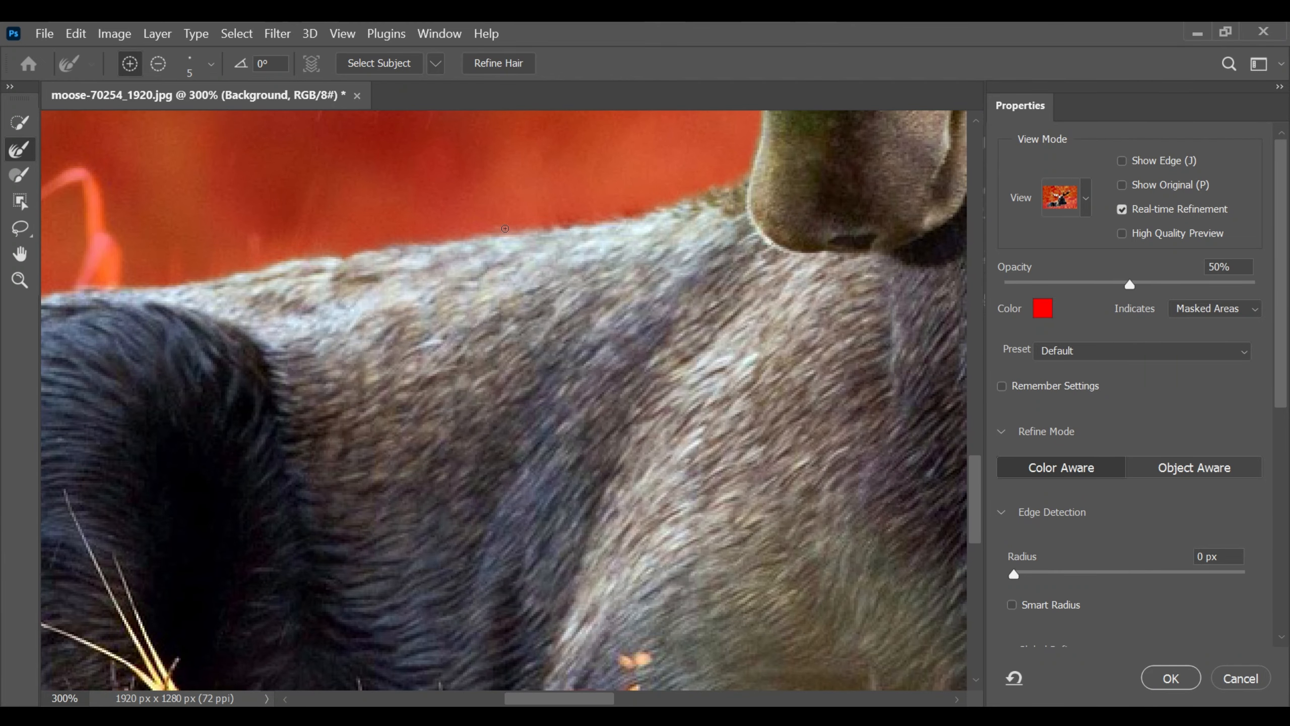
Refine the selection edge around the muzzle, the brow and the back of the neck.
{"action": "scroll", "coordinate": [948, 430], "scroll_direction": "up", "scroll_amount": 4}
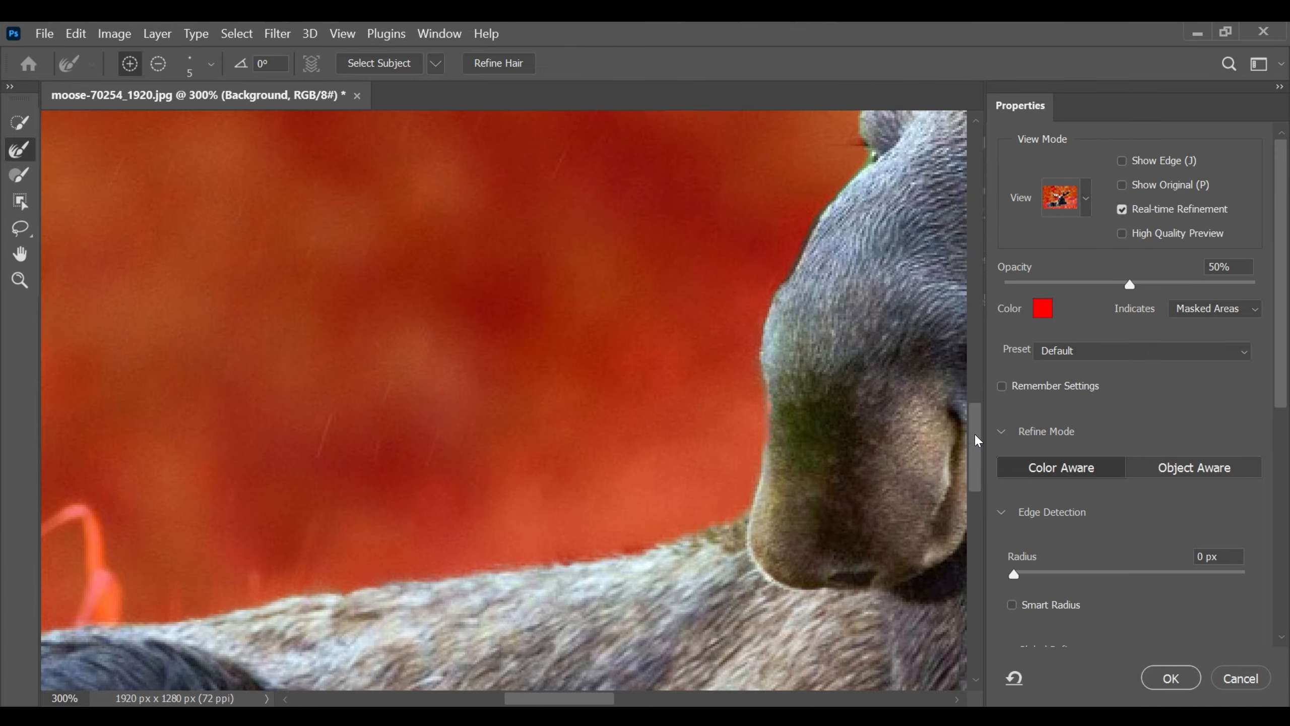
{"action": "scroll", "coordinate": [974, 442], "scroll_direction": "up", "scroll_amount": 4}
{"action": "scroll", "coordinate": [512, 527], "scroll_direction": "right", "scroll_amount": 2}
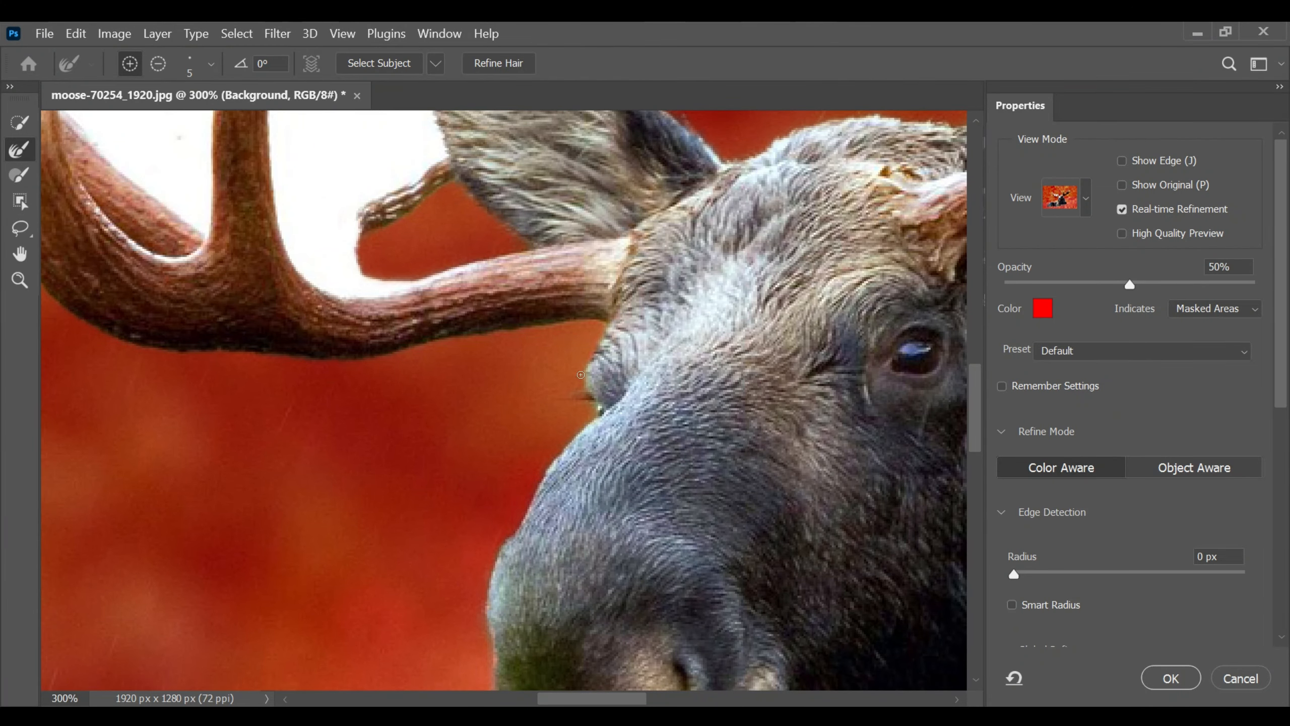
{"action": "scroll", "coordinate": [524, 701], "scroll_direction": "right", "scroll_amount": 6}
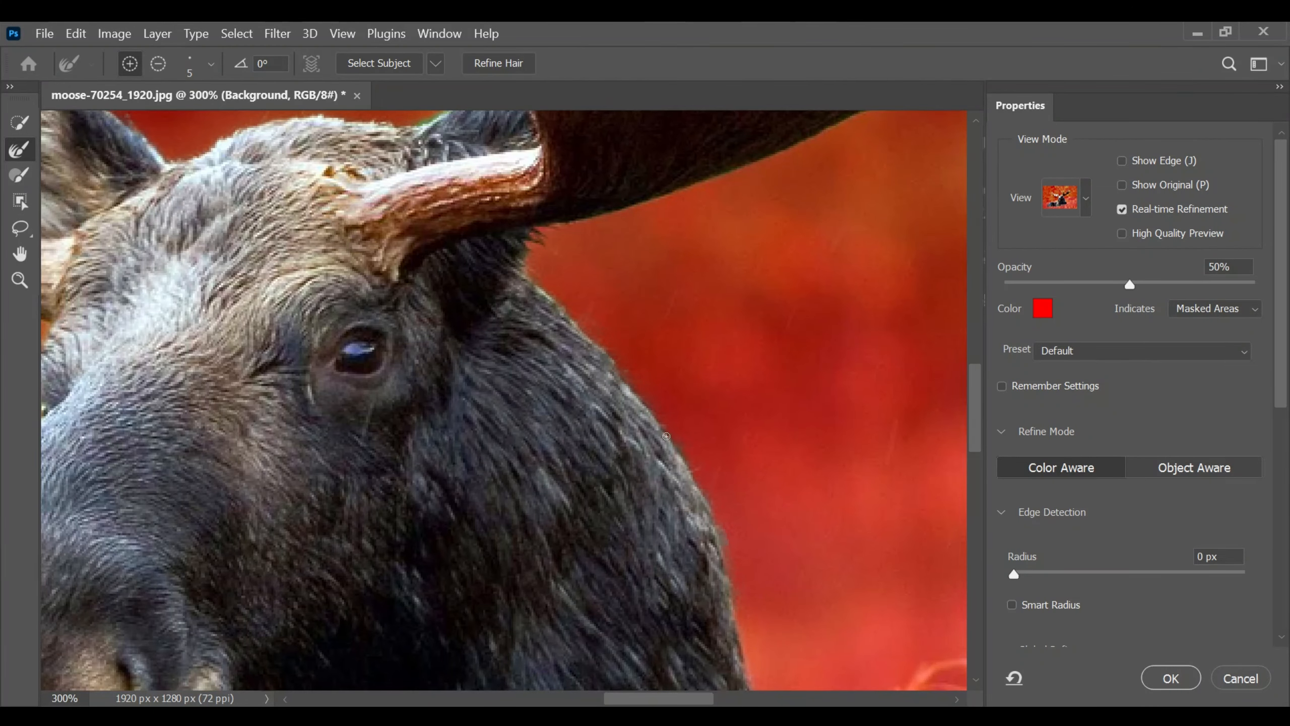
Refine the selection edge along the beam and tines of the antler on the image's right side.
{"action": "scroll", "coordinate": [681, 462], "scroll_direction": "up", "scroll_amount": 4}
{"action": "key", "text": "bracketleft"}
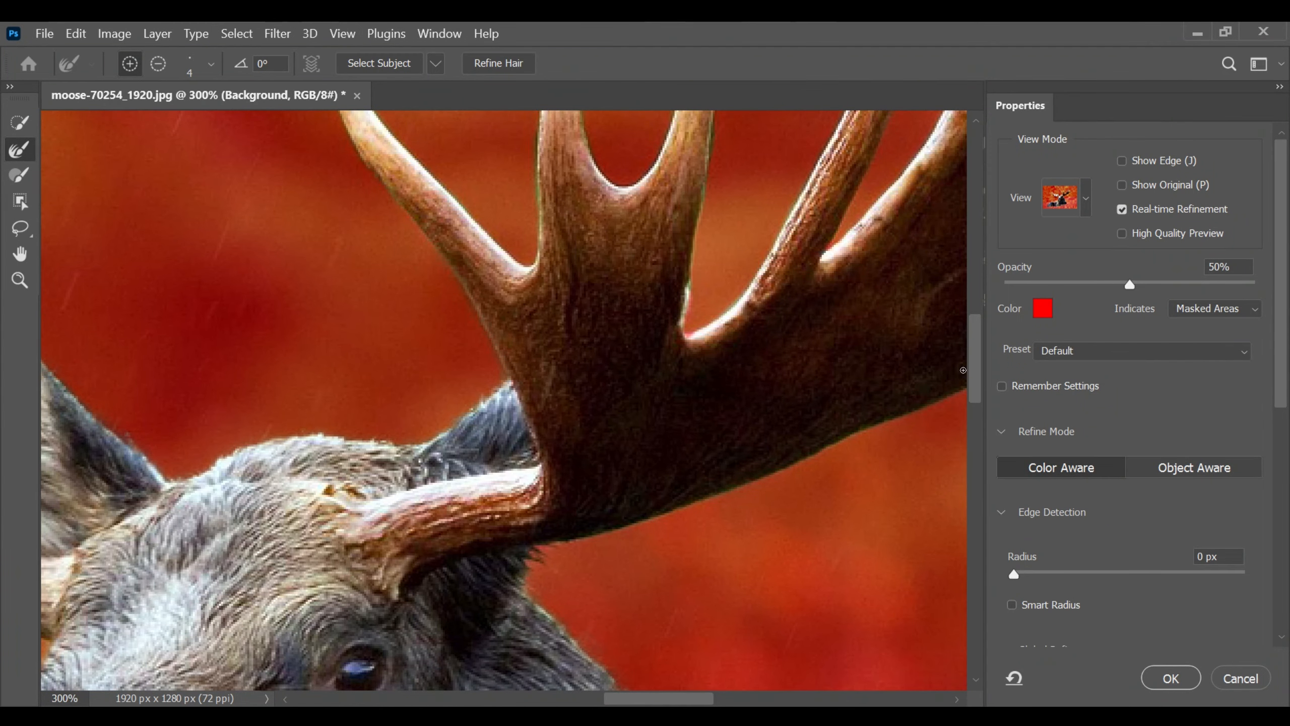
{"action": "scroll", "coordinate": [935, 311], "scroll_direction": "up", "scroll_amount": 3}
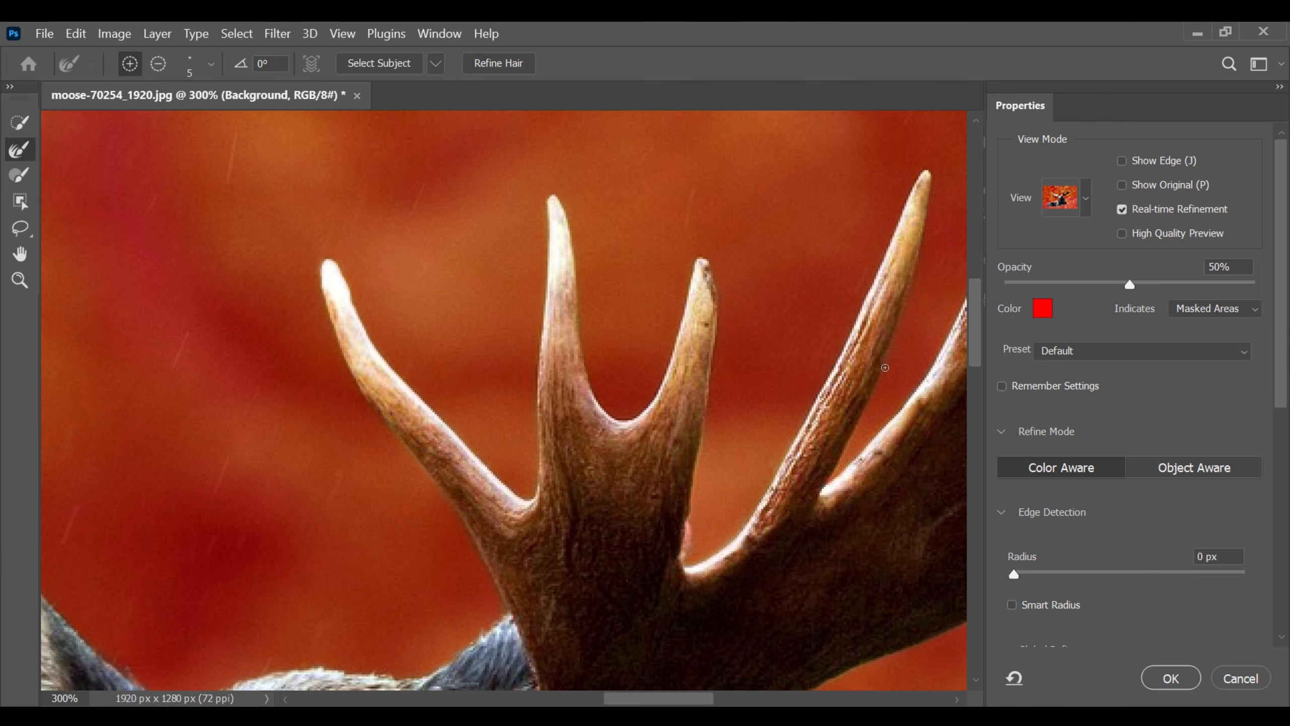
{"action": "scroll", "coordinate": [898, 408], "scroll_direction": "right", "scroll_amount": 3}
{"action": "scroll", "coordinate": [898, 408], "scroll_direction": "up", "scroll_amount": 3}
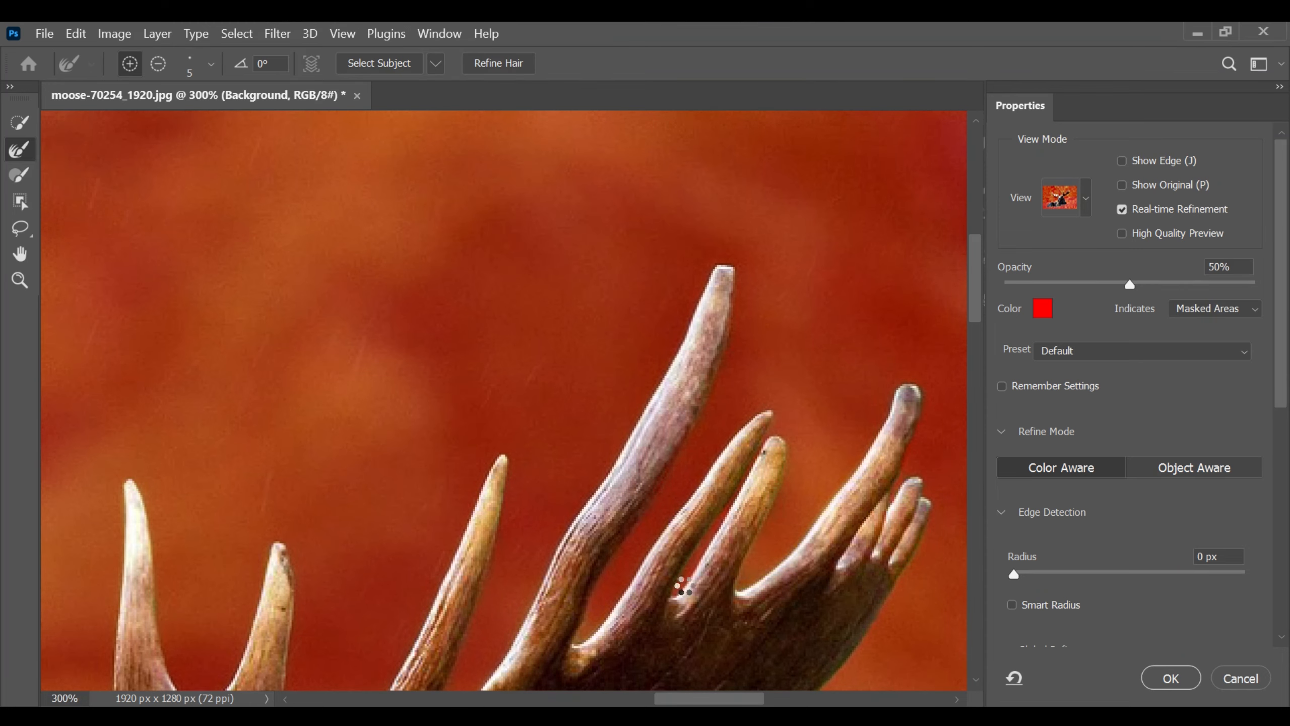
{"action": "left_click_drag", "start_coordinate": [979, 298], "coordinate": [980, 326]}
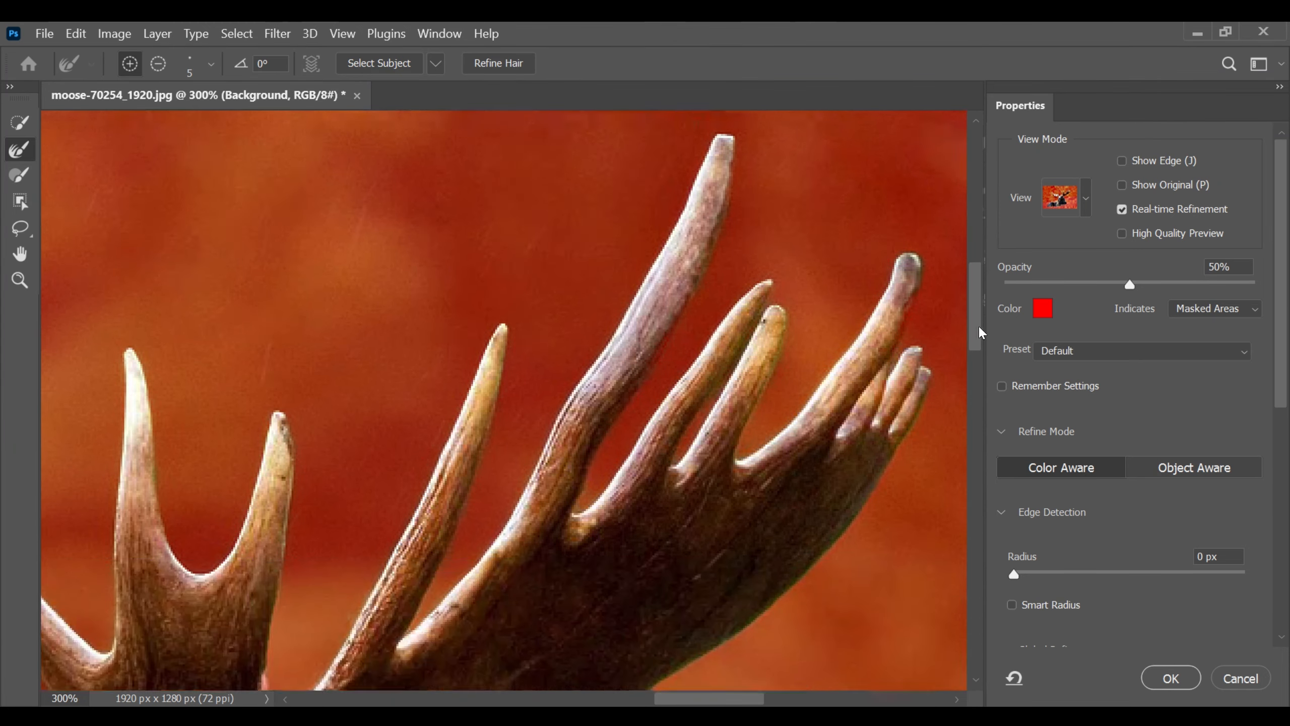
Show the selection in Black & White view and raise its edge contrast to 37%.
{"action": "left_click", "coordinate": [1085, 197]}
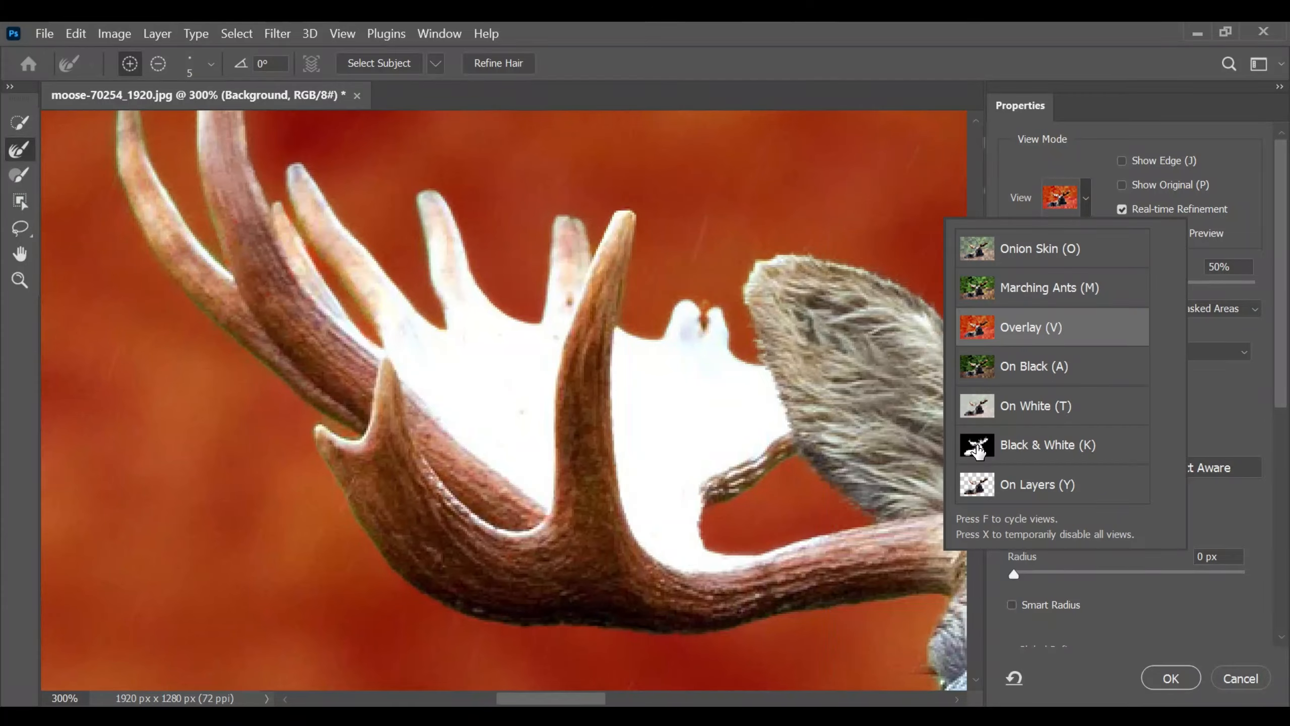
{"action": "left_click", "coordinate": [977, 449]}
{"action": "scroll", "coordinate": [1117, 407], "scroll_direction": "down", "scroll_amount": 5}
{"action": "left_click_drag", "start_coordinate": [1015, 540], "coordinate": [1099, 541]}
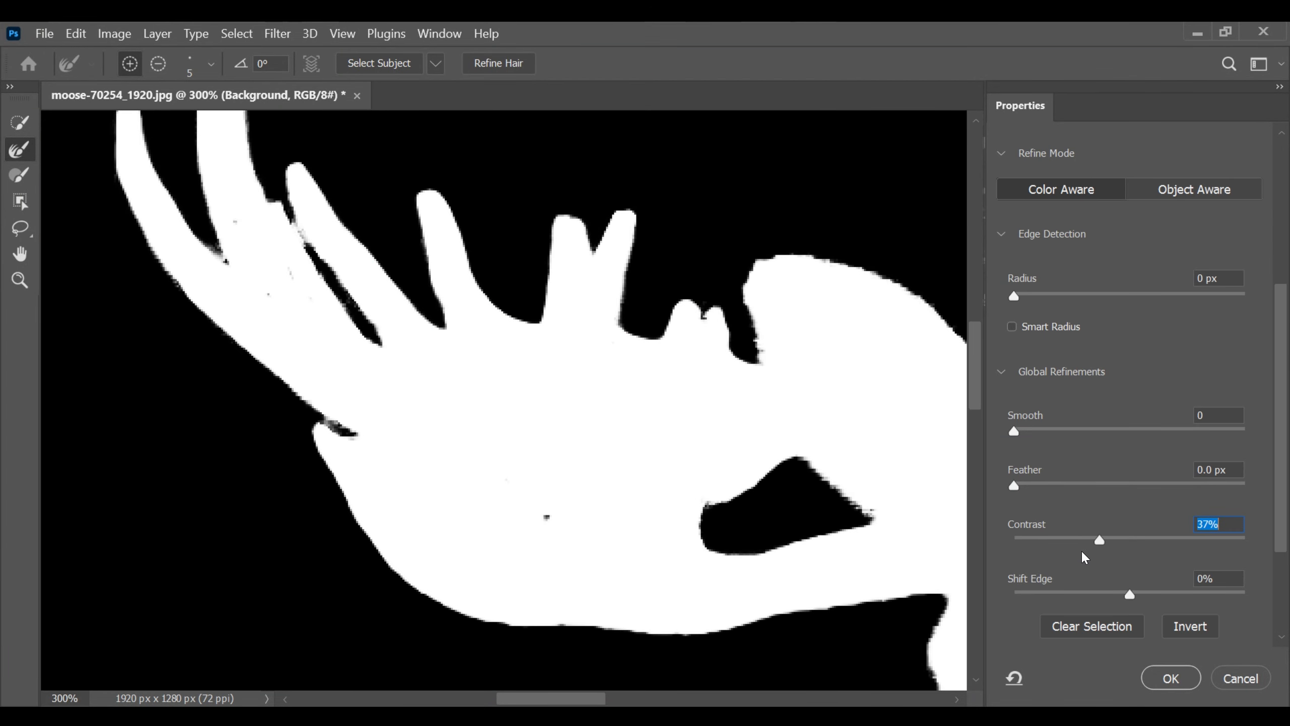
{"action": "left_click_drag", "start_coordinate": [1281, 485], "coordinate": [1285, 542]}
{"action": "left_click", "coordinate": [1018, 596]}
Return to Overlay view and output the refined selection to a new layer with a layer mask.
{"action": "scroll", "coordinate": [1036, 155], "scroll_direction": "up", "scroll_amount": 8}
{"action": "left_click", "coordinate": [1085, 197]}
{"action": "left_click", "coordinate": [985, 329]}
{"action": "left_click", "coordinate": [1287, 374]}
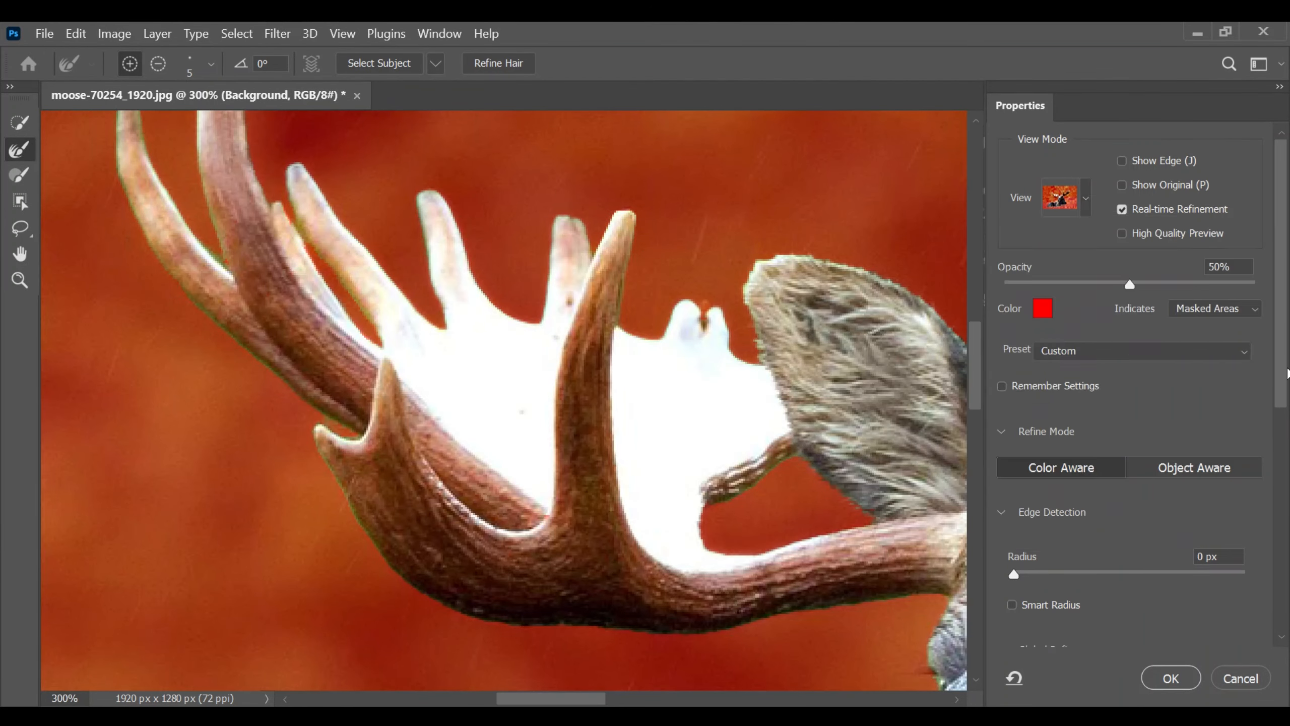
{"action": "scroll", "coordinate": [1117, 406], "scroll_direction": "down", "scroll_amount": 5}
{"action": "mouse_move", "coordinate": [1054, 520]}
{"action": "left_mouse_down"}
{"action": "mouse_move", "coordinate": [1131, 527]}
{"action": "mouse_move", "coordinate": [1027, 524]}
{"action": "mouse_move", "coordinate": [1051, 527]}
{"action": "left_mouse_up"}
{"action": "left_click_drag", "start_coordinate": [1281, 507], "coordinate": [1281, 577]}
{"action": "left_click", "coordinate": [1170, 677]}
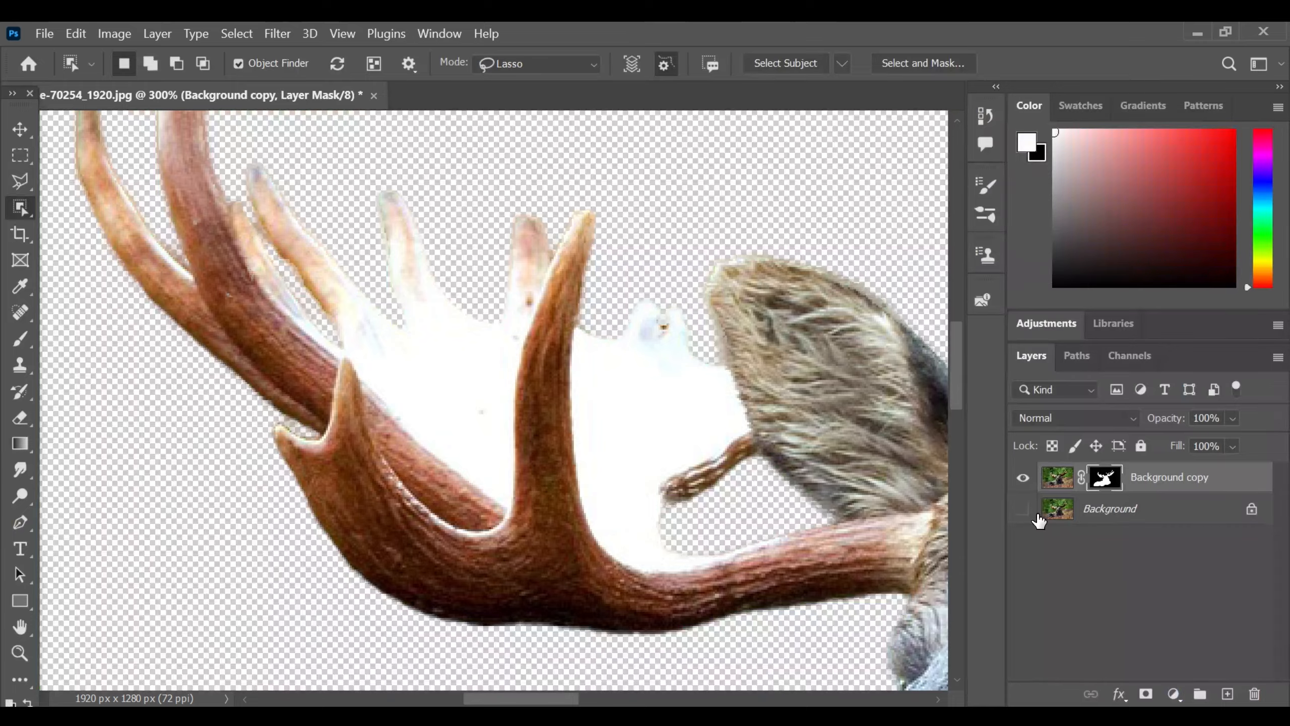
Load the moose mask as a selection, copy the moose to a new layer and hide the masked layer.
{"action": "key", "text": "ctrl+0"}
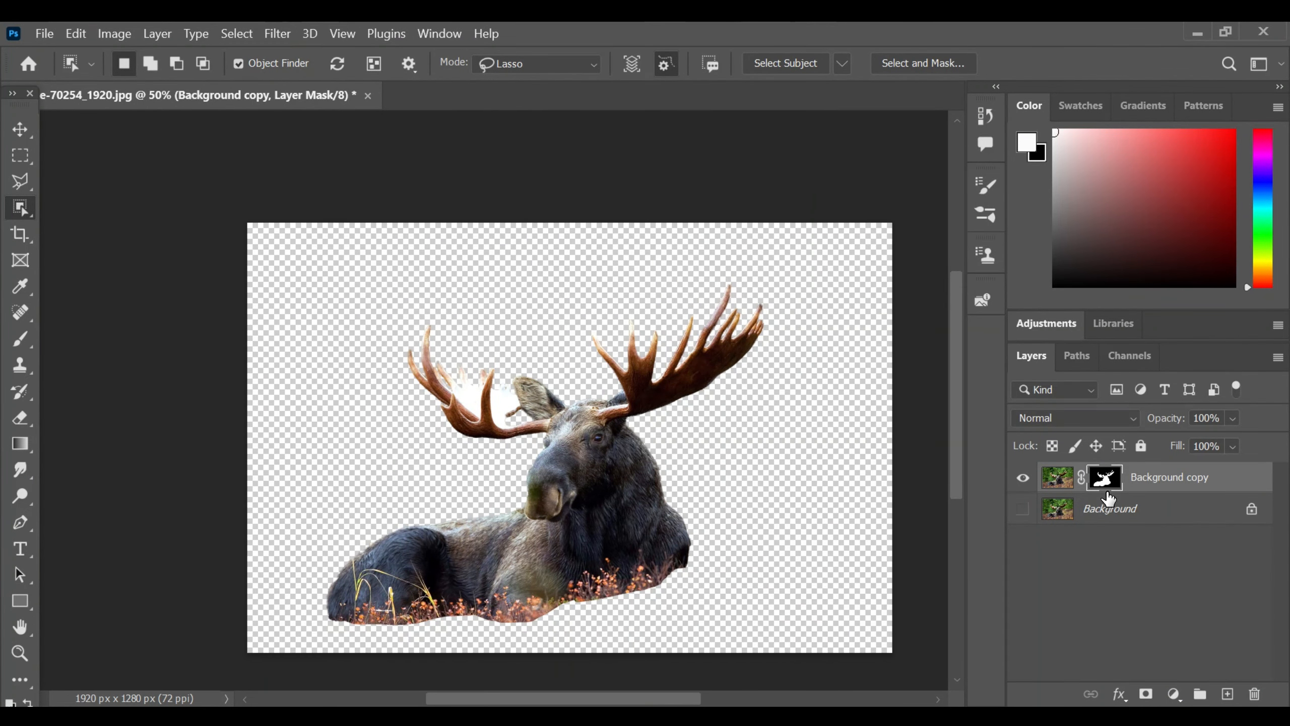
{"action": "left_click", "coordinate": [1099, 477], "text": "ctrl"}
{"action": "left_click", "coordinate": [1047, 478]}
{"action": "key", "text": "ctrl+plus"}
{"action": "key", "text": "ctrl+plus"}
{"action": "key", "text": "ctrl+plus"}
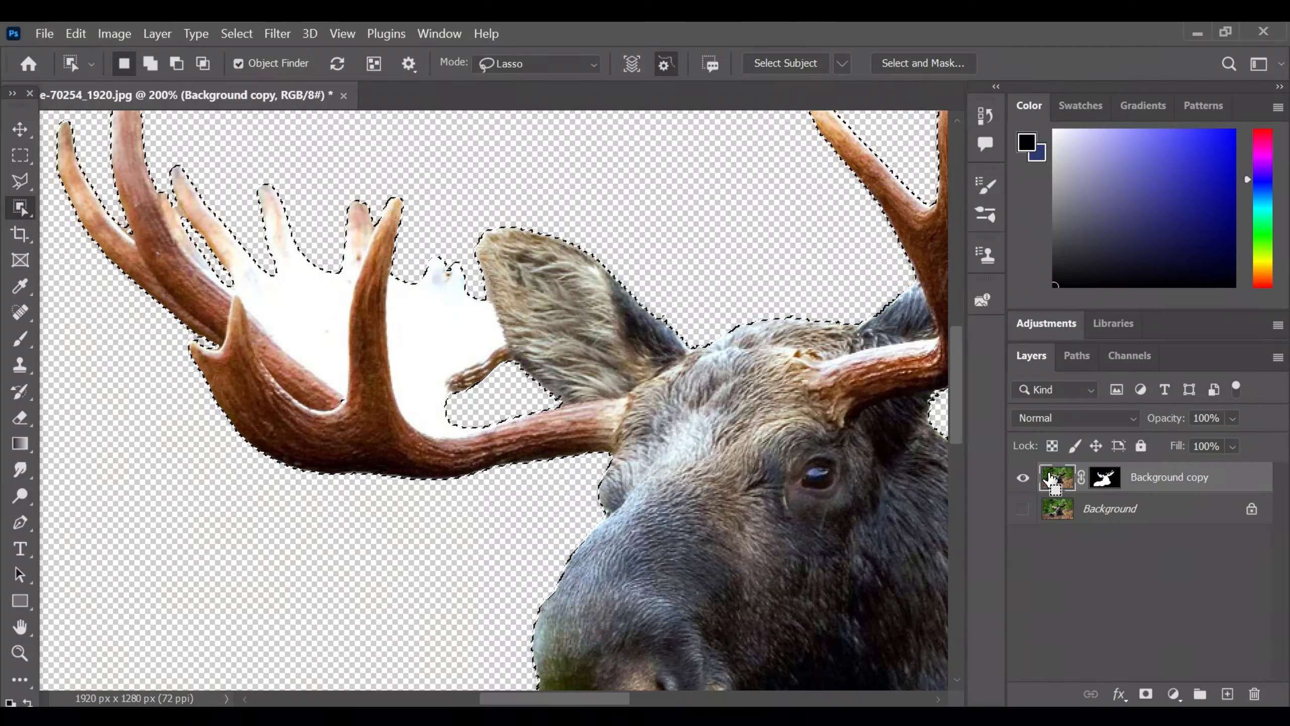
{"action": "key", "text": "ctrl+j"}
{"action": "left_click", "coordinate": [1023, 508]}
Start a Polygonal Lasso outline of the left-hand antler along the ear's inner edge and the antler's base.
{"action": "left_click", "coordinate": [20, 182]}
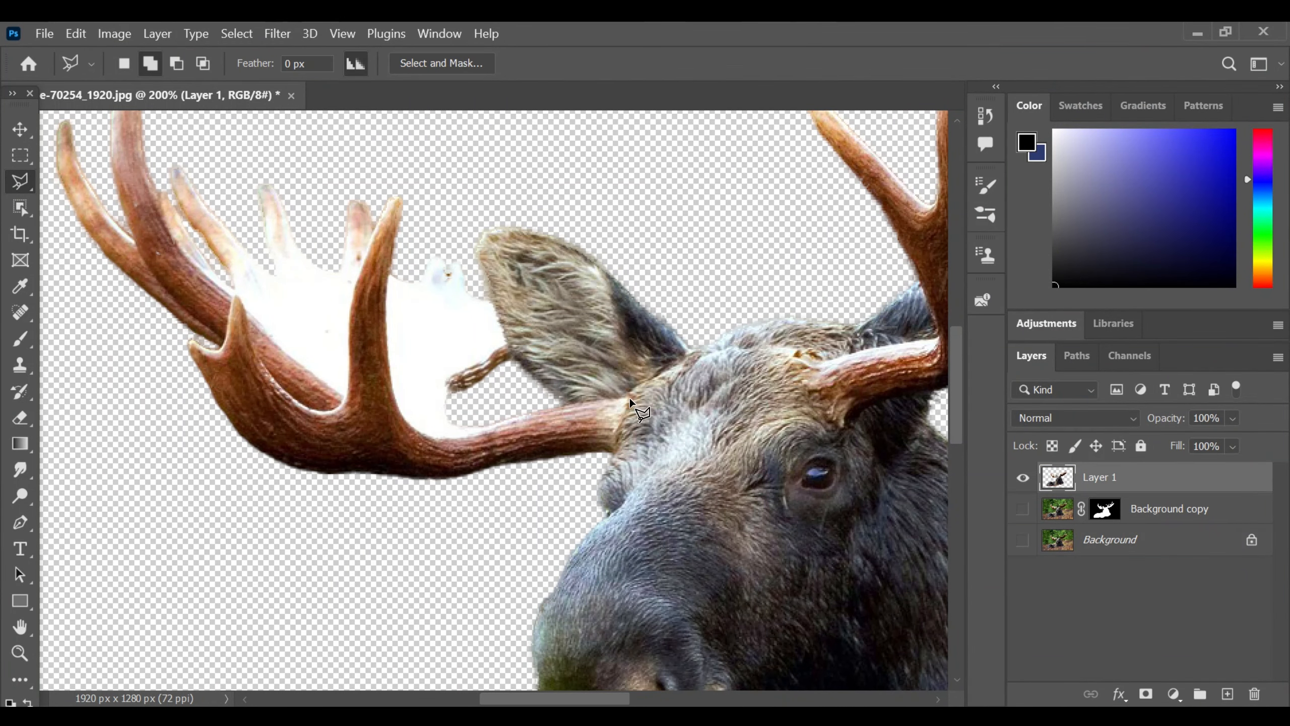
{"action": "key", "text": "ctrl+plus"}
{"action": "mouse_move", "coordinate": [513, 697]}
{"action": "left_mouse_down"}
{"action": "mouse_move", "coordinate": [564, 697]}
{"action": "mouse_move", "coordinate": [554, 697]}
{"action": "left_mouse_up"}
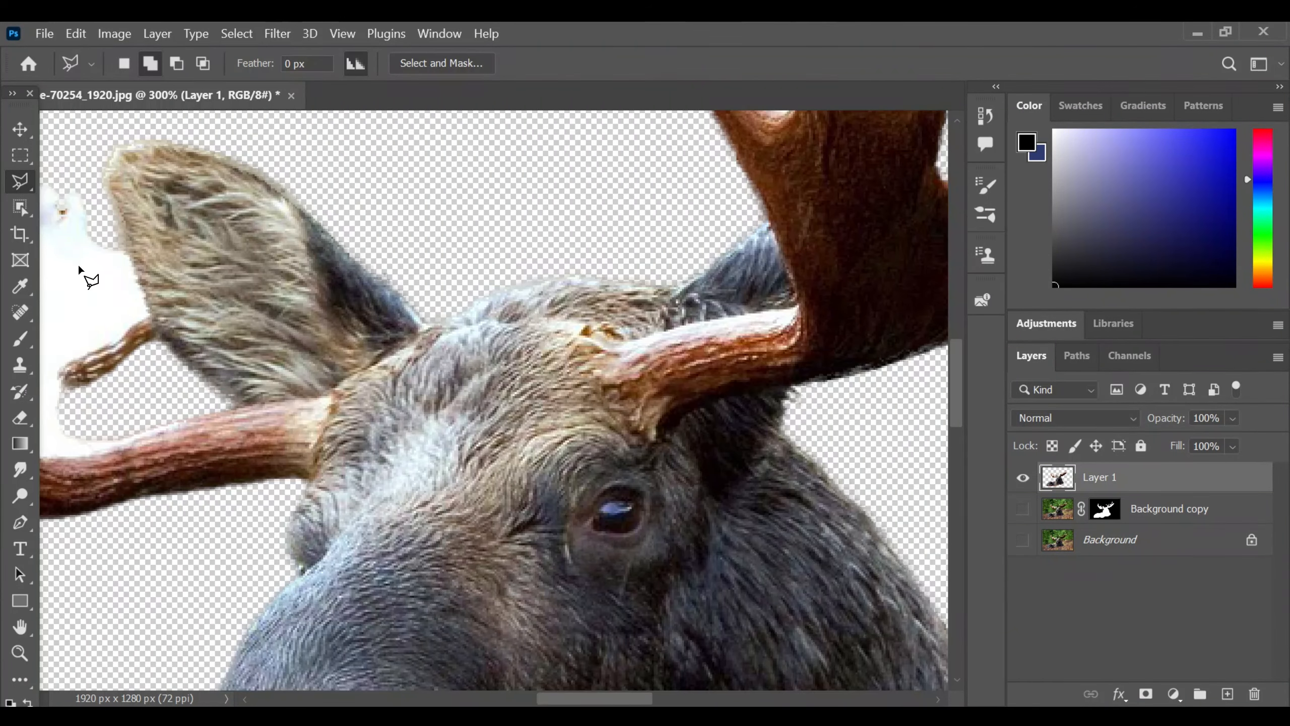
{"action": "key", "text": "space"}
{"action": "left_click_drag", "start_coordinate": [80, 271], "coordinate": [276, 271]}
{"action": "right_click", "coordinate": [23, 180]}
{"action": "left_click", "coordinate": [127, 199]}
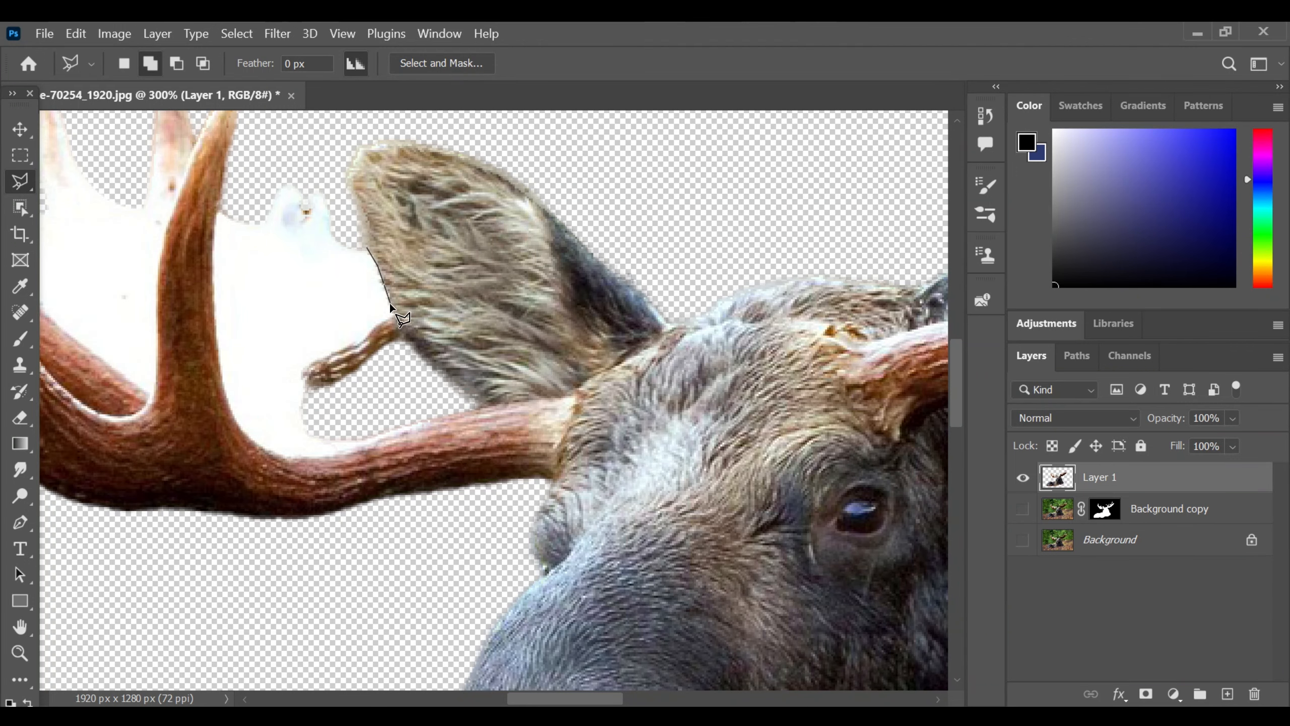
{"action": "left_click", "coordinate": [574, 398]}
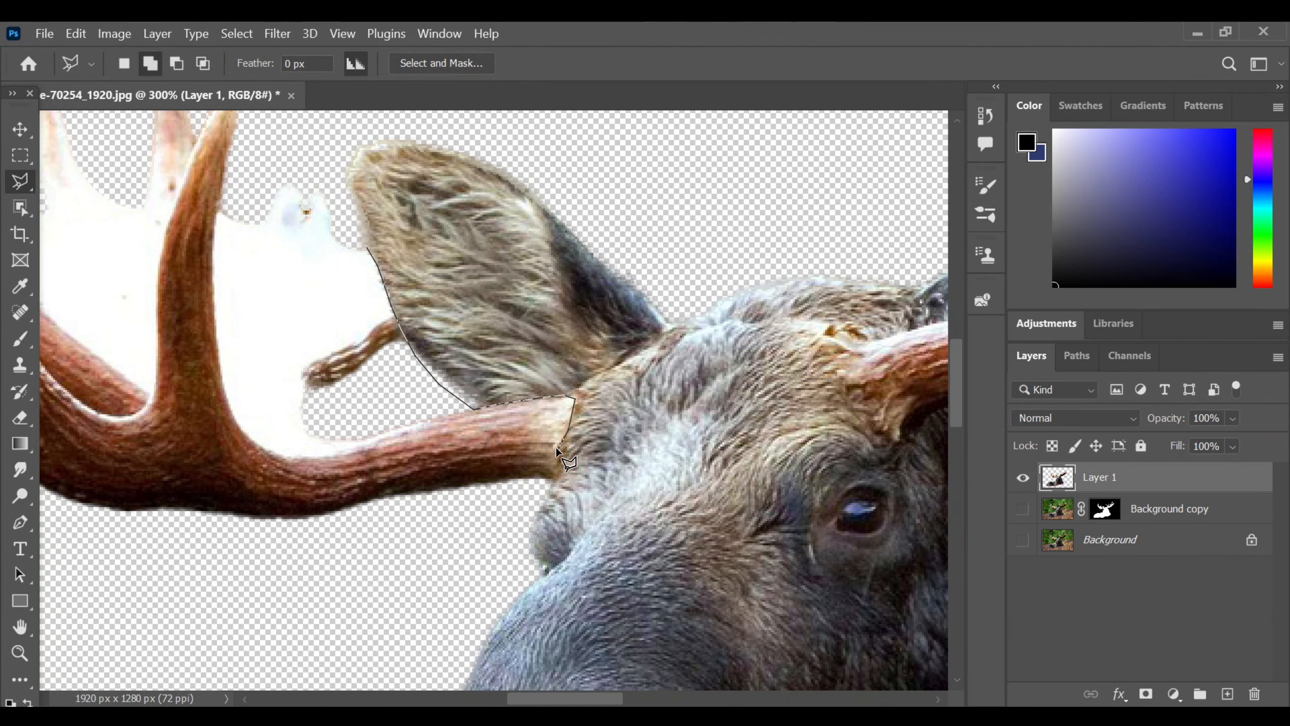
Continue the lasso outline around the outside of the left-hand antler, over its tines, and close it at the ear.
{"action": "left_click", "coordinate": [210, 568]}
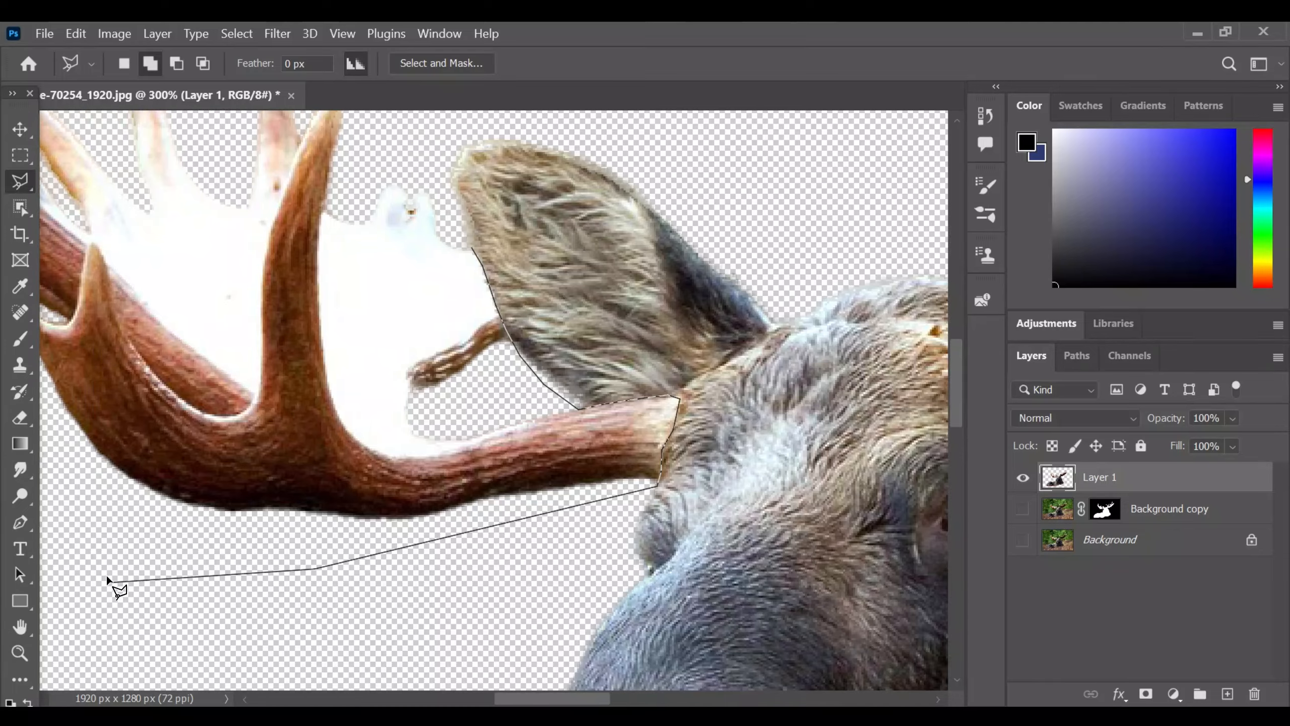
{"action": "left_click", "coordinate": [105, 572]}
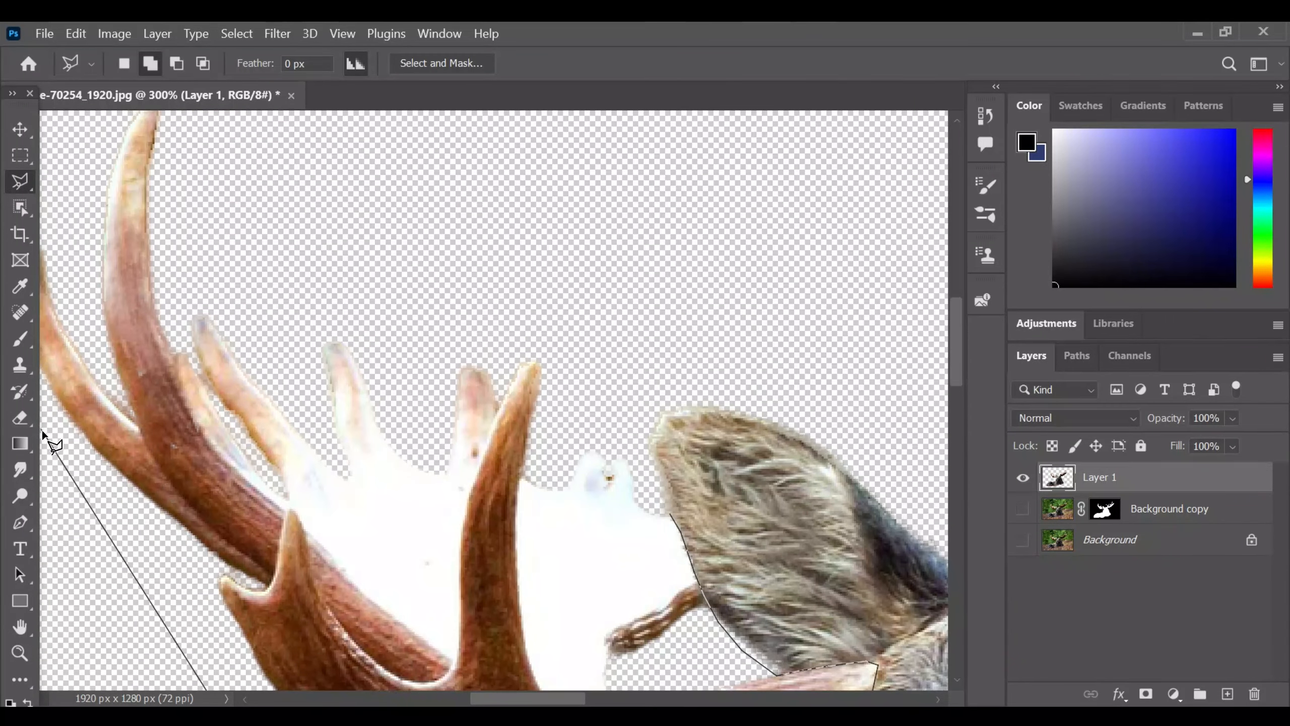
{"action": "left_click", "coordinate": [44, 438]}
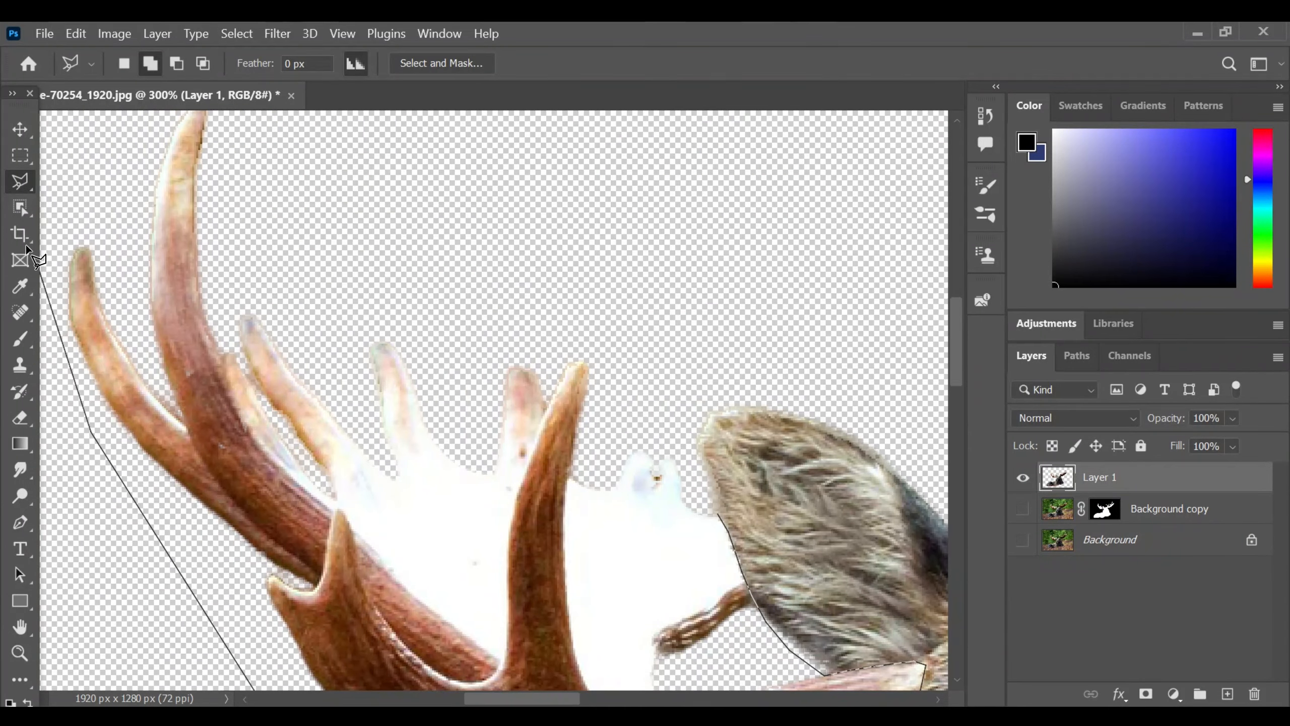
{"action": "left_click", "coordinate": [35, 249]}
{"action": "left_click", "coordinate": [72, 168]}
{"action": "left_click", "coordinate": [216, 362]}
{"action": "left_click", "coordinate": [340, 580]}
{"action": "left_click", "coordinate": [610, 338]}
{"action": "left_click", "coordinate": [669, 420]}
{"action": "left_click", "coordinate": [709, 526]}
{"action": "double_click", "coordinate": [720, 542]}
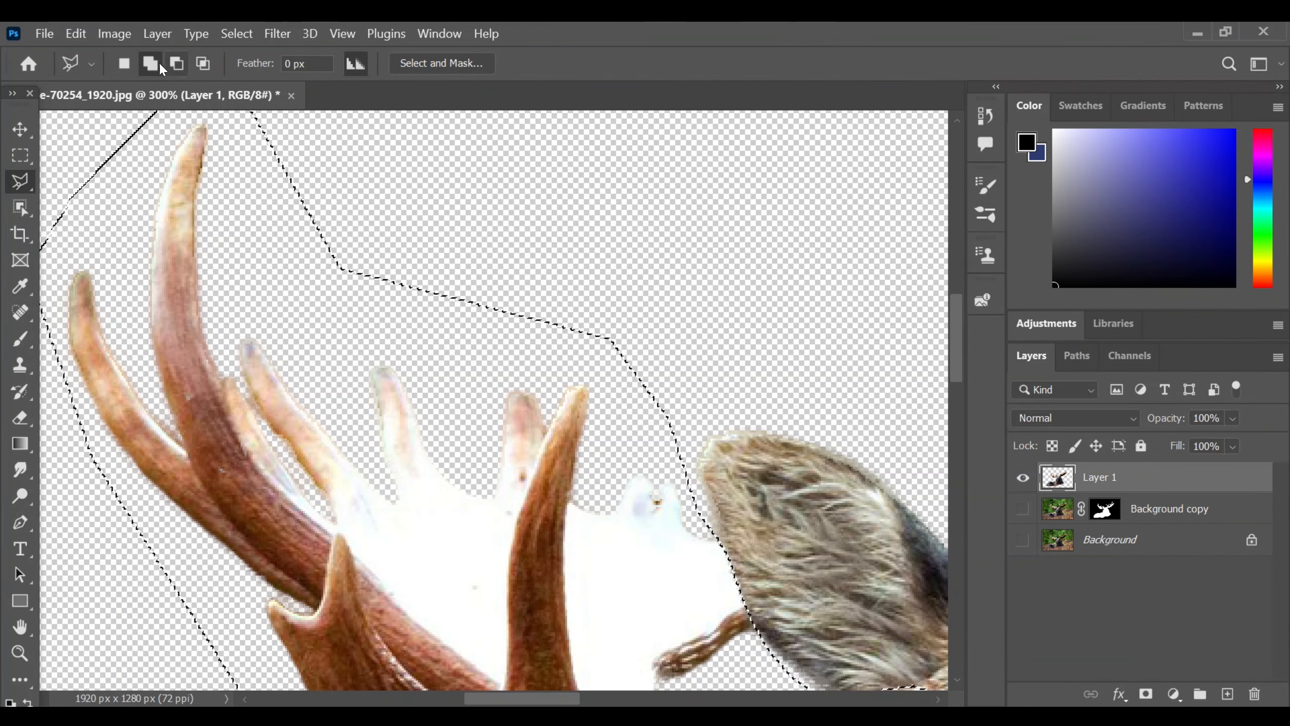
Add a second lasso outline to the selection, tracing the underside and outer end of the right-hand antler.
{"action": "scroll", "coordinate": [494, 400], "scroll_direction": "right", "scroll_amount": 5}
{"action": "key", "text": "ctrl+minus"}
{"action": "left_click", "coordinate": [522, 619]}
{"action": "left_click", "coordinate": [834, 465]}
{"action": "left_click", "coordinate": [912, 307]}
{"action": "left_click", "coordinate": [918, 222]}
{"action": "left_click", "coordinate": [904, 125]}
Carry the lasso outline over the right-hand antler's tines and down to its base beside the rear ear.
{"action": "left_click", "coordinate": [734, 457]}
{"action": "left_click", "coordinate": [556, 583]}
{"action": "left_click", "coordinate": [406, 577]}
{"action": "left_click", "coordinate": [167, 611]}
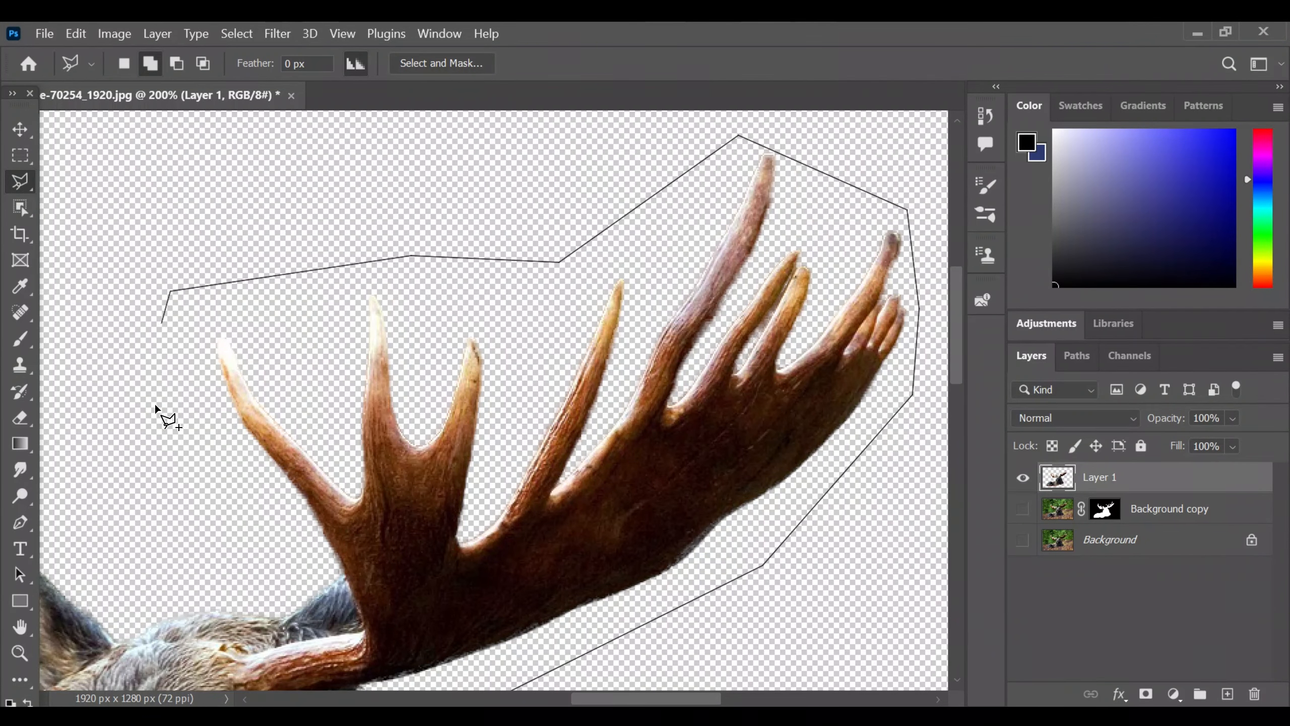
{"action": "left_click", "coordinate": [337, 573]}
{"action": "left_click", "coordinate": [363, 631]}
{"action": "left_click", "coordinate": [332, 635]}
{"action": "left_click", "coordinate": [287, 645]}
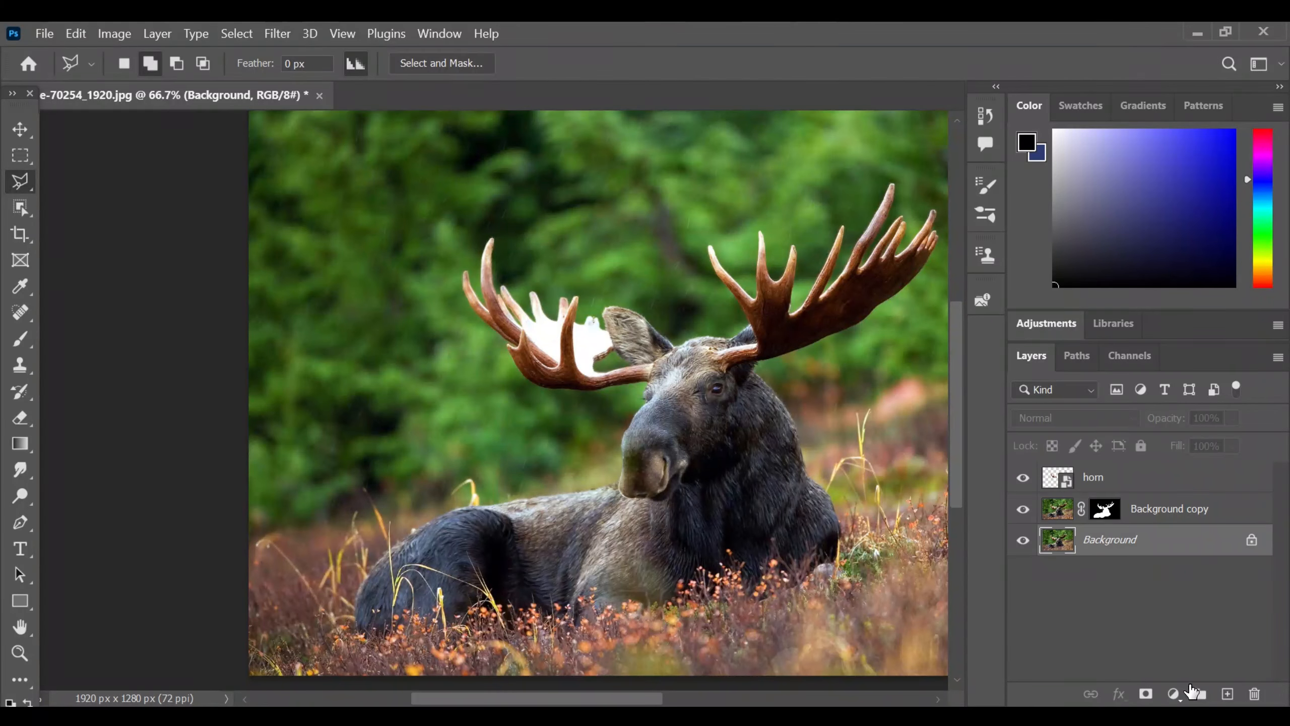
Add a Color Lookup adjustment layer above the Background and load the Moonlight.3DL look.
{"action": "left_click", "coordinate": [1174, 693]}
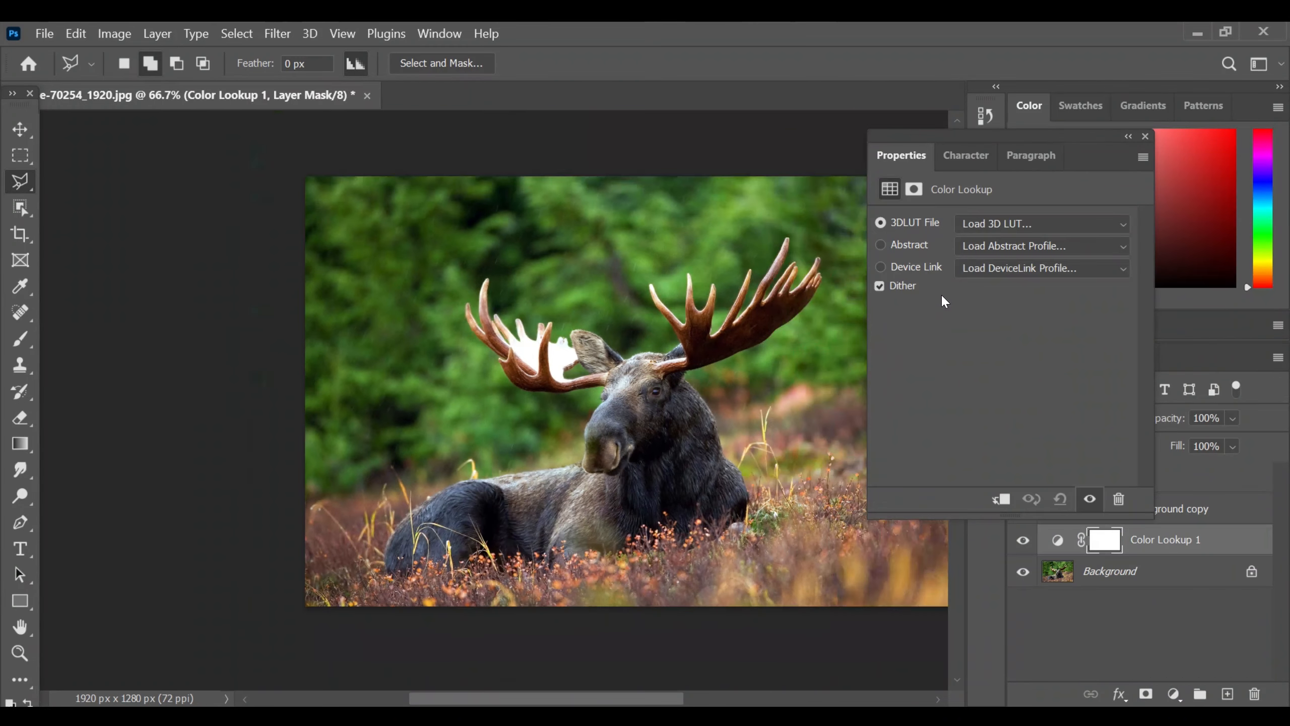
{"action": "left_click", "coordinate": [1011, 219]}
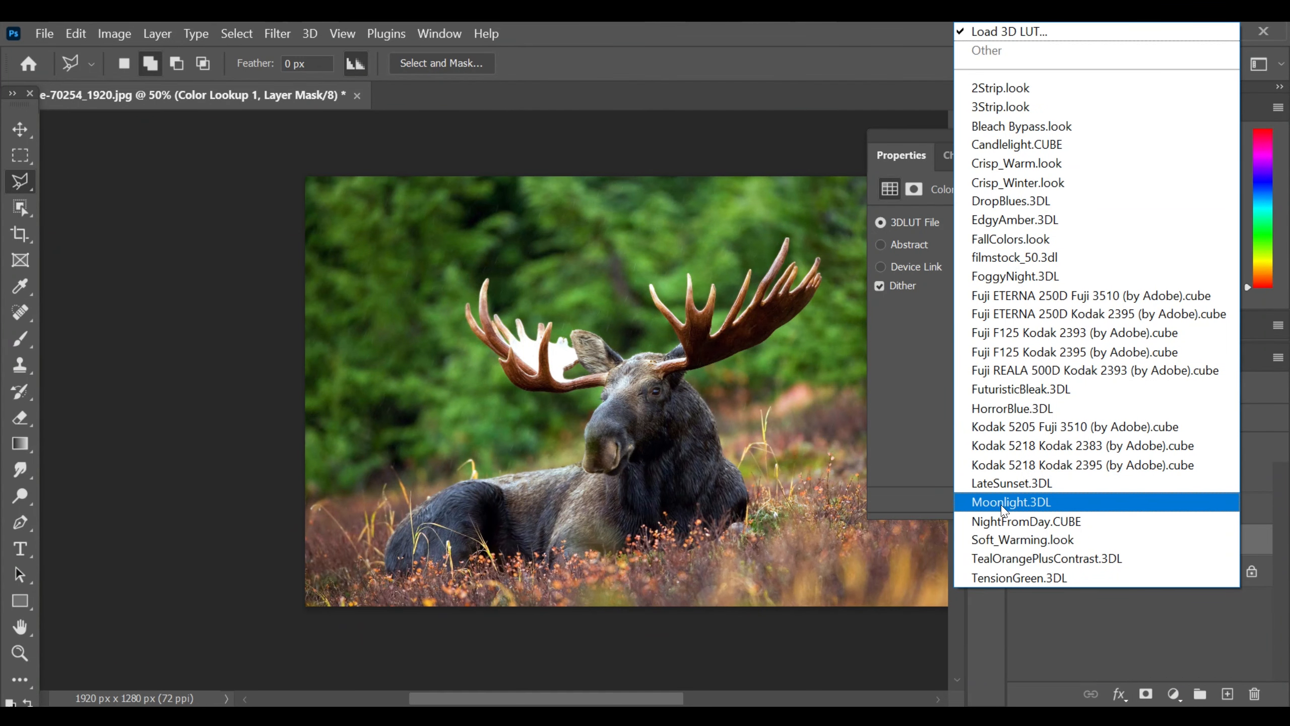
{"action": "left_click", "coordinate": [1014, 501]}
{"action": "left_click", "coordinate": [1124, 137]}
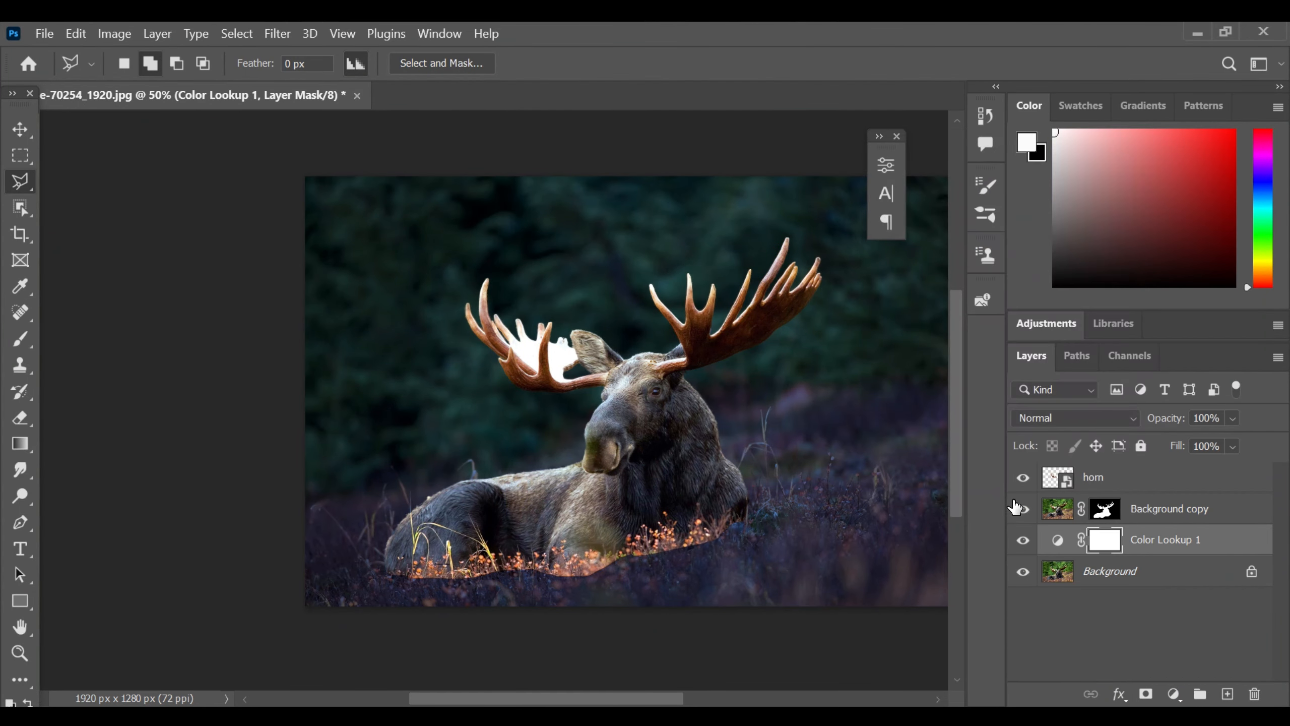
Paint black at 100% flow on the Background copy mask to hide the bright flowers beneath the moose.
{"action": "left_click", "coordinate": [1101, 512]}
{"action": "key", "text": "b"}
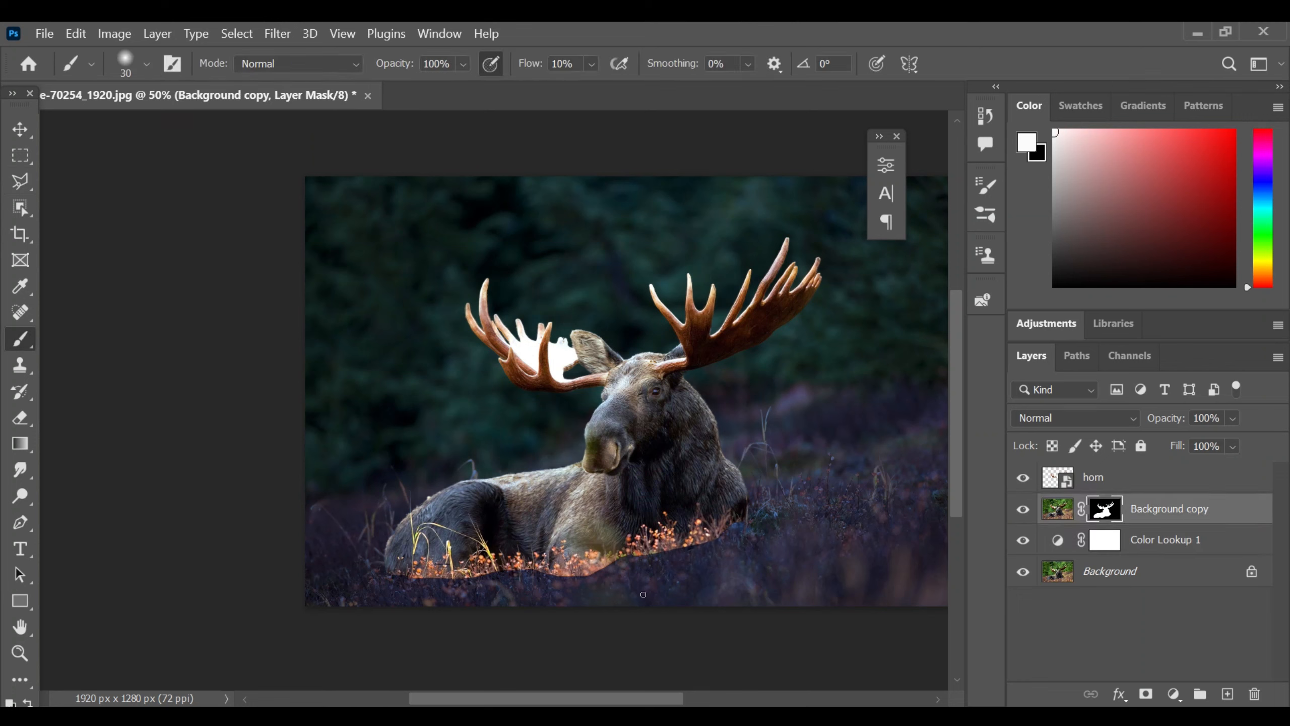
{"action": "key", "text": "x"}
{"action": "left_click_drag", "start_coordinate": [591, 64], "coordinate": [761, 124]}
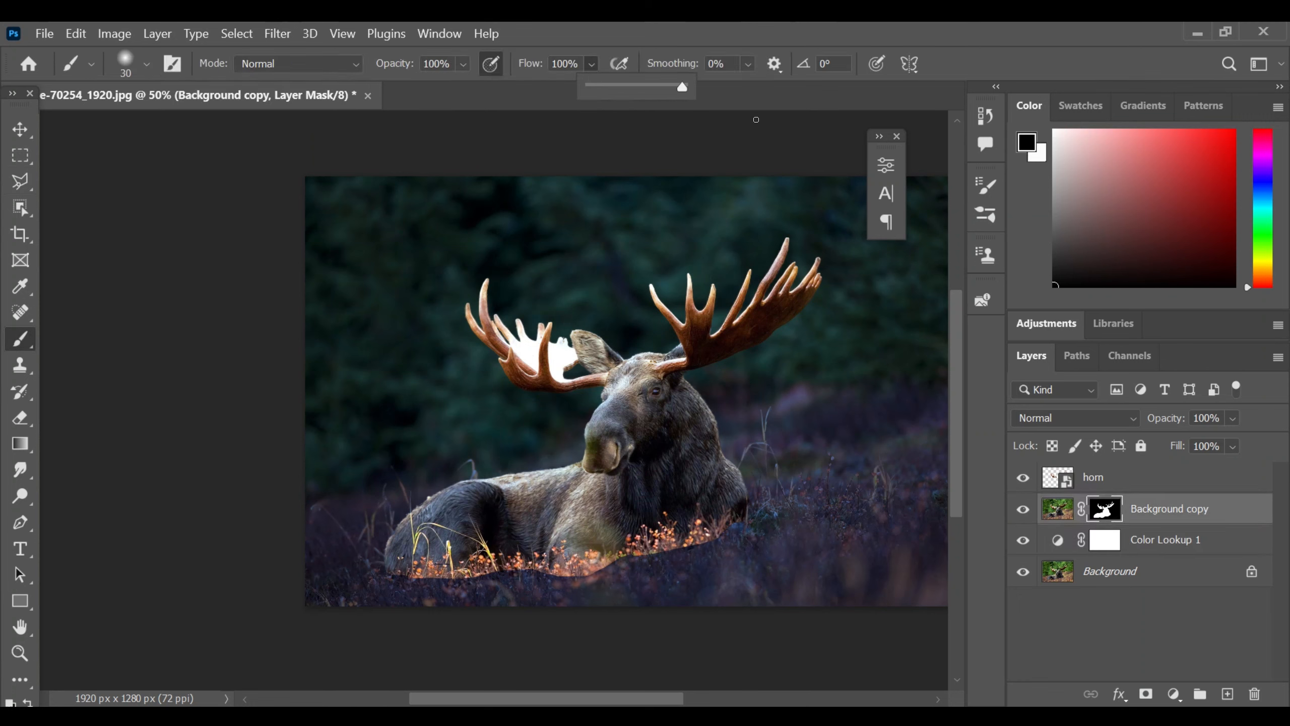
{"action": "mouse_move", "coordinate": [582, 569]}
{"action": "left_mouse_down"}
{"action": "mouse_move", "coordinate": [713, 531]}
{"action": "mouse_move", "coordinate": [672, 529]}
{"action": "mouse_move", "coordinate": [556, 576]}
{"action": "left_mouse_up"}
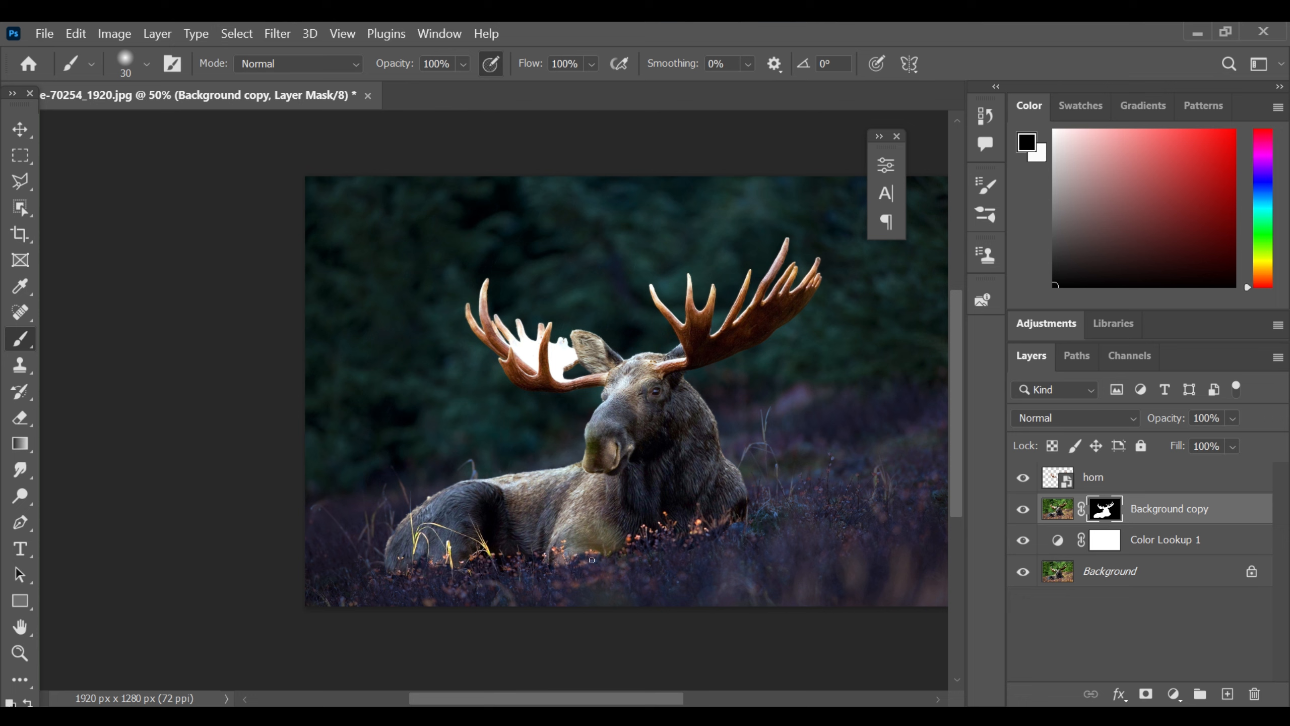
Add a Hue/Saturation adjustment layer above the Color Lookup layer and desaturate the night background.
{"action": "left_click", "coordinate": [1119, 549]}
{"action": "left_click", "coordinate": [1173, 693]}
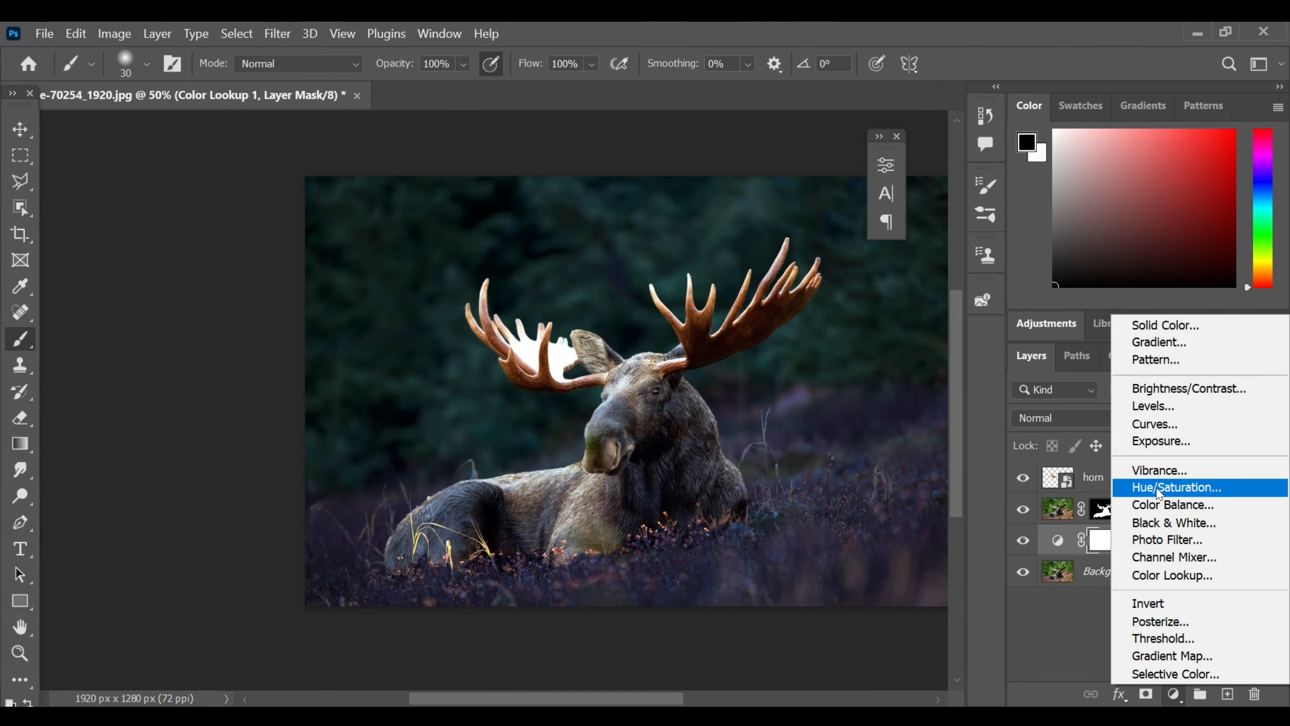
{"action": "left_click", "coordinate": [1160, 488]}
{"action": "left_click_drag", "start_coordinate": [714, 340], "coordinate": [666, 340]}
{"action": "left_click_drag", "start_coordinate": [802, 156], "coordinate": [987, 225]}
{"action": "mouse_move", "coordinate": [852, 409]}
{"action": "left_mouse_down"}
{"action": "mouse_move", "coordinate": [959, 409]}
{"action": "mouse_move", "coordinate": [841, 414]}
{"action": "left_mouse_up"}
{"action": "left_click", "coordinate": [1024, 207]}
Add a Brightness/Contrast adjustment layer with brightness -15 and contrast 22.
{"action": "left_click", "coordinate": [1173, 694]}
{"action": "left_click", "coordinate": [1183, 401]}
{"action": "left_click_drag", "start_coordinate": [695, 226], "coordinate": [1156, 216]}
{"action": "left_click_drag", "start_coordinate": [1070, 379], "coordinate": [1097, 380]}
{"action": "left_click_drag", "start_coordinate": [1070, 340], "coordinate": [1059, 340]}
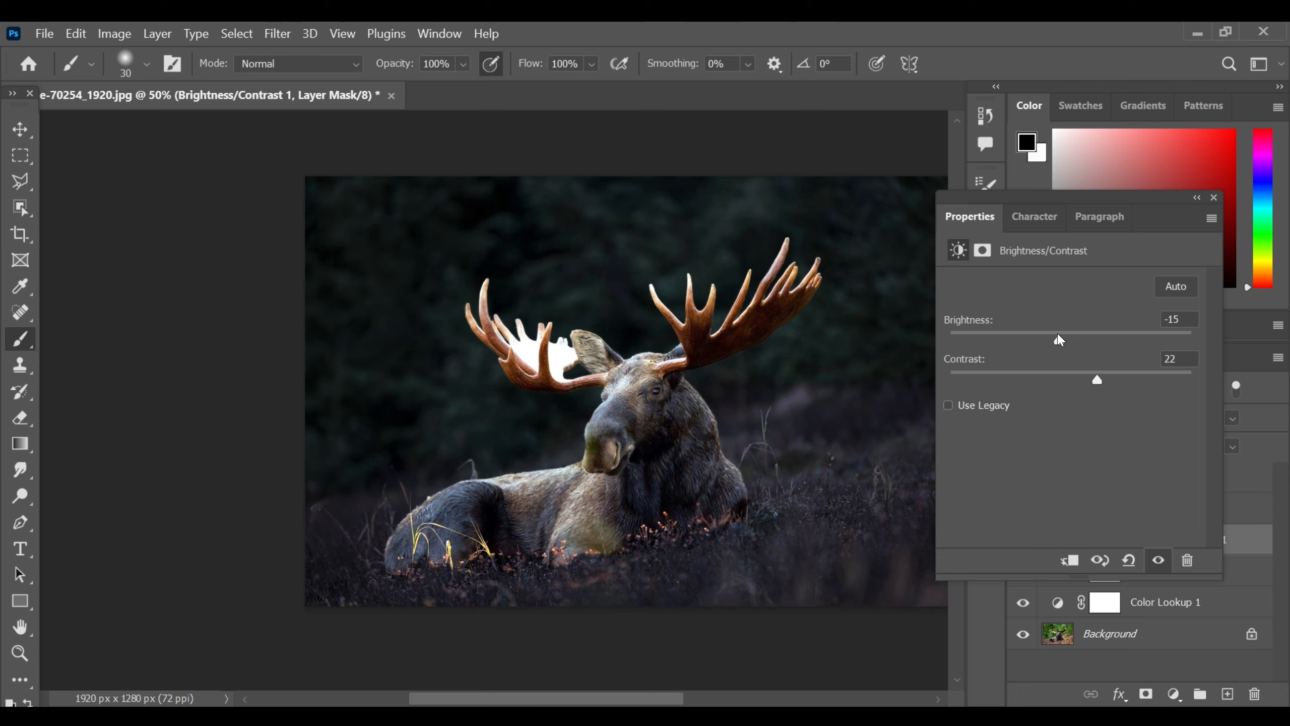
{"action": "left_click", "coordinate": [1198, 198]}
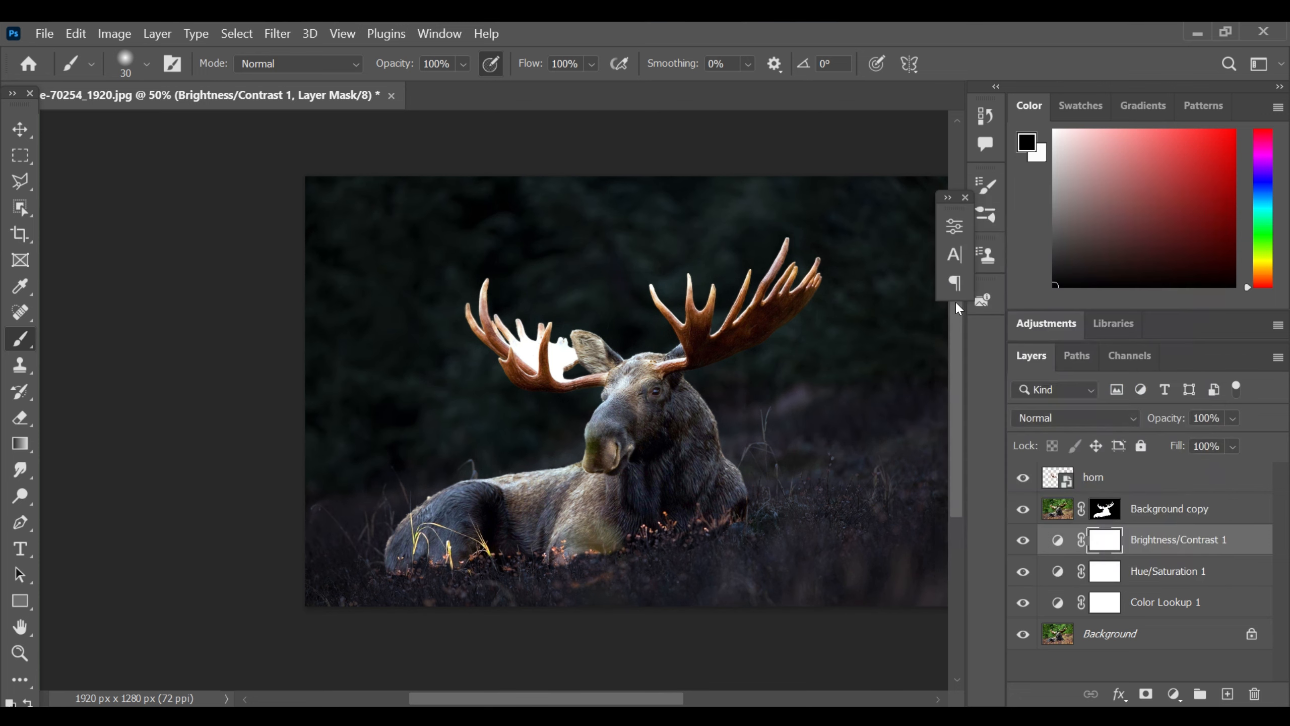
Group the three adjustment layers and name the group "night".
{"action": "left_click", "coordinate": [1158, 608], "text": "shift"}
{"action": "key", "text": "ctrl+g"}
{"action": "double_click", "coordinate": [1089, 537]}
{"action": "type", "text": "night"}
{"action": "key", "text": "Return"}
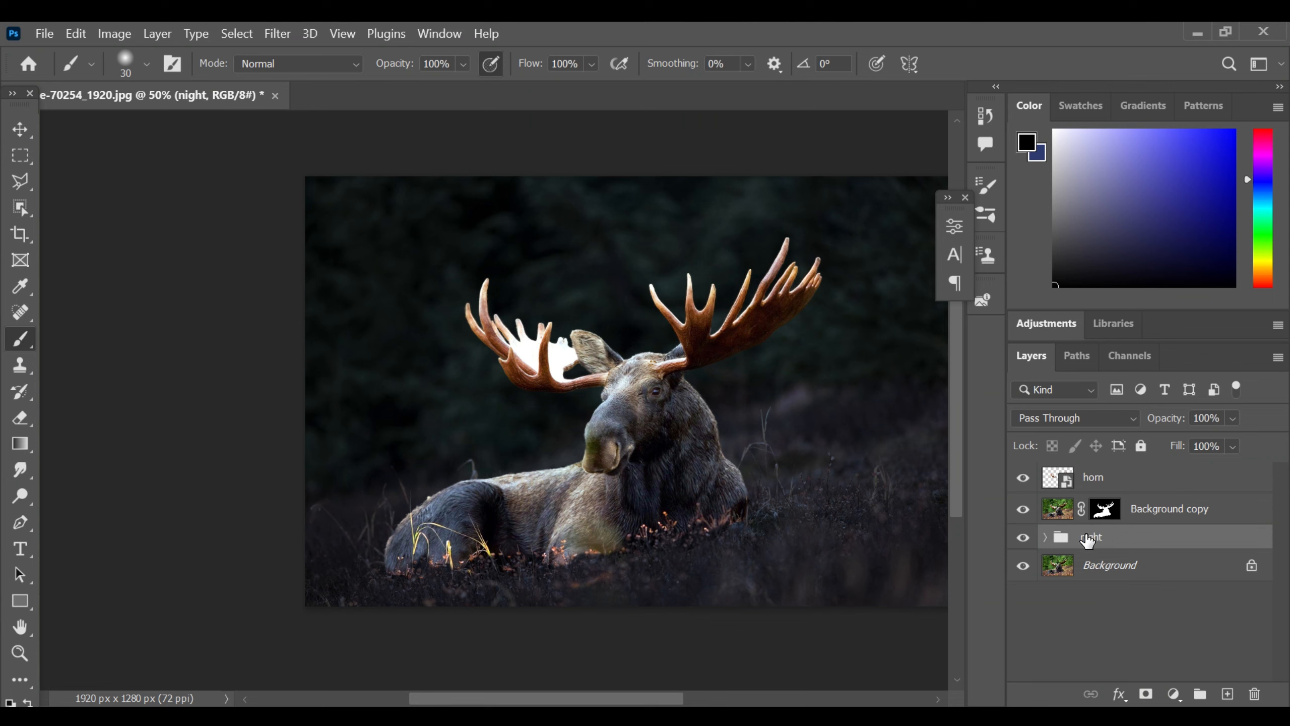
Put the horn layer in its own group named "horn glow".
{"action": "left_click", "coordinate": [1105, 479]}
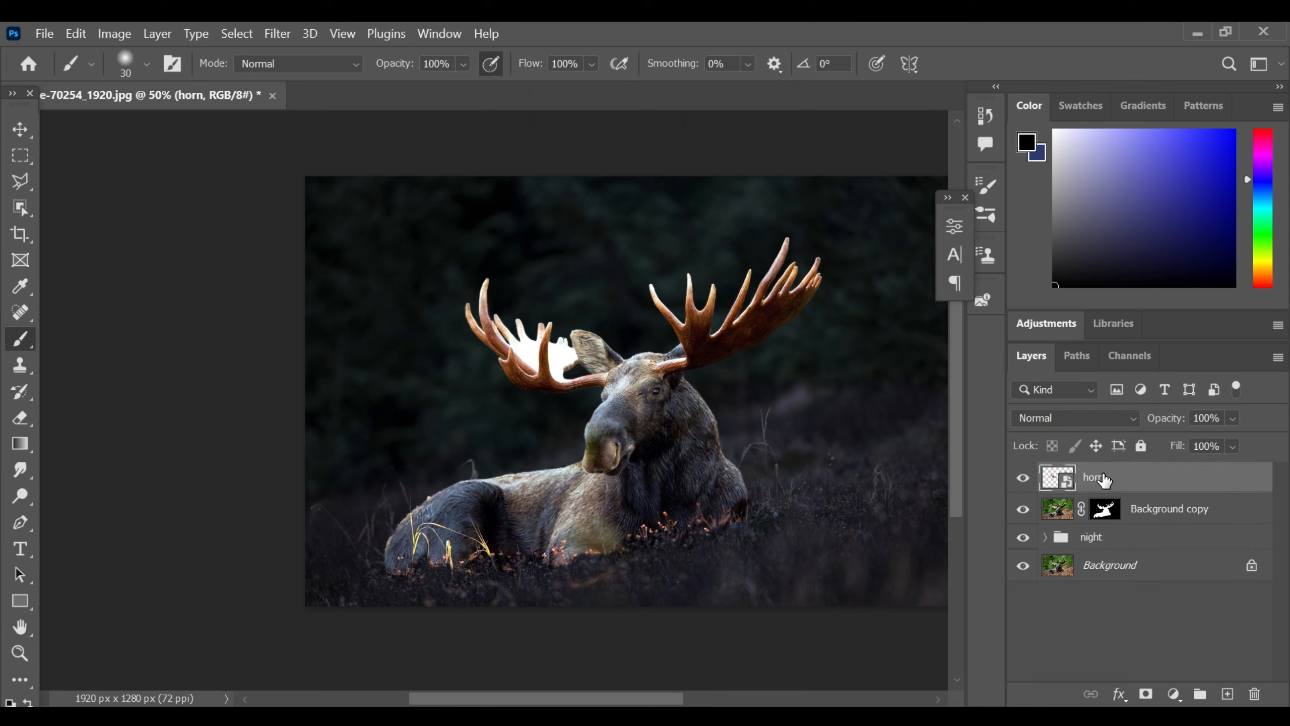
{"action": "key", "text": "ctrl+g"}
{"action": "double_click", "coordinate": [1090, 474]}
{"action": "type", "text": "hor"}
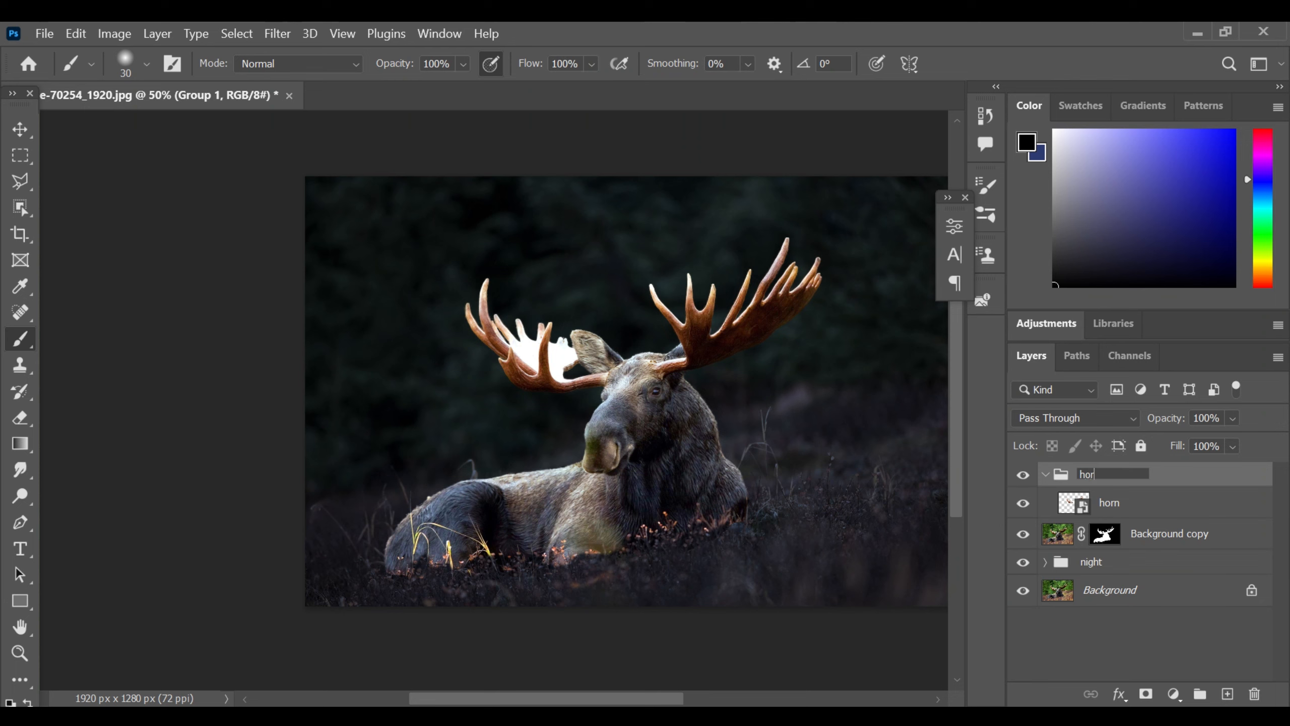
{"action": "type", "text": "n glow"}
{"action": "key", "text": "Return"}
Duplicate the horn layer and set the copy's blend mode to Linear Dodge (Add).
{"action": "left_click", "coordinate": [1108, 503]}
{"action": "key", "text": "ctrl+j"}
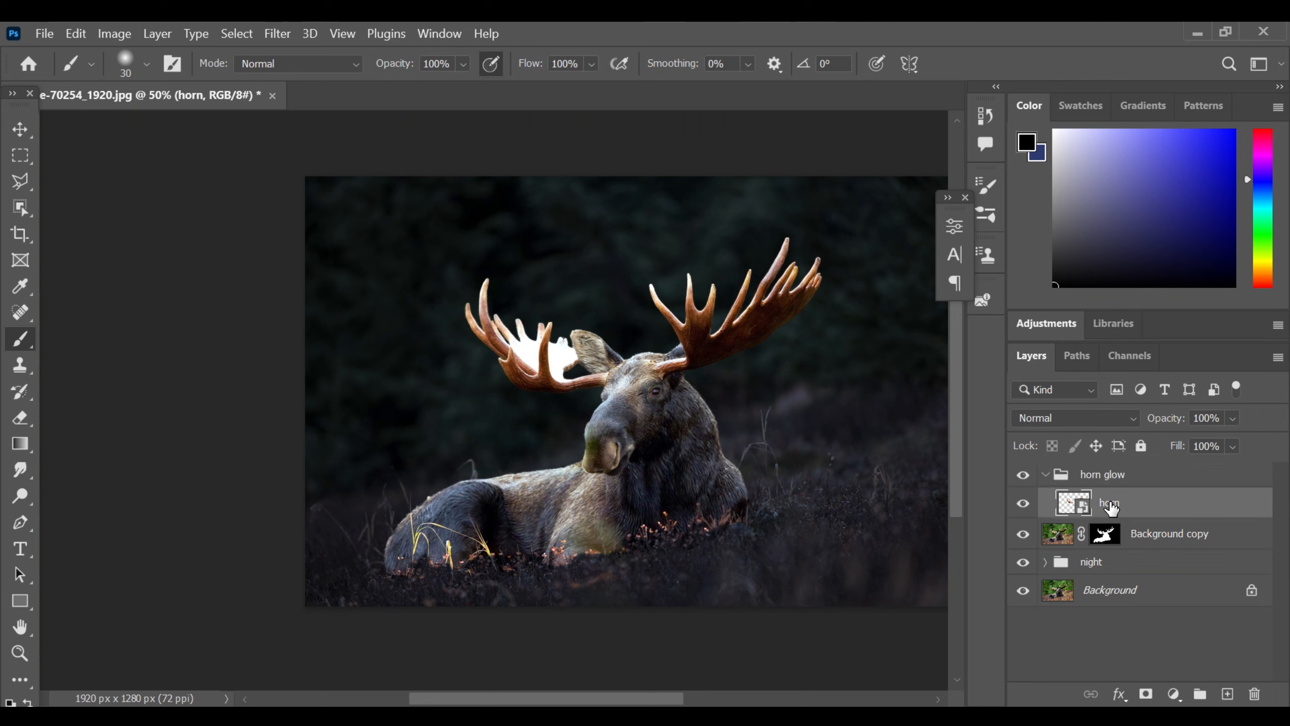
{"action": "left_click", "coordinate": [1076, 418]}
{"action": "left_click", "coordinate": [1072, 391]}
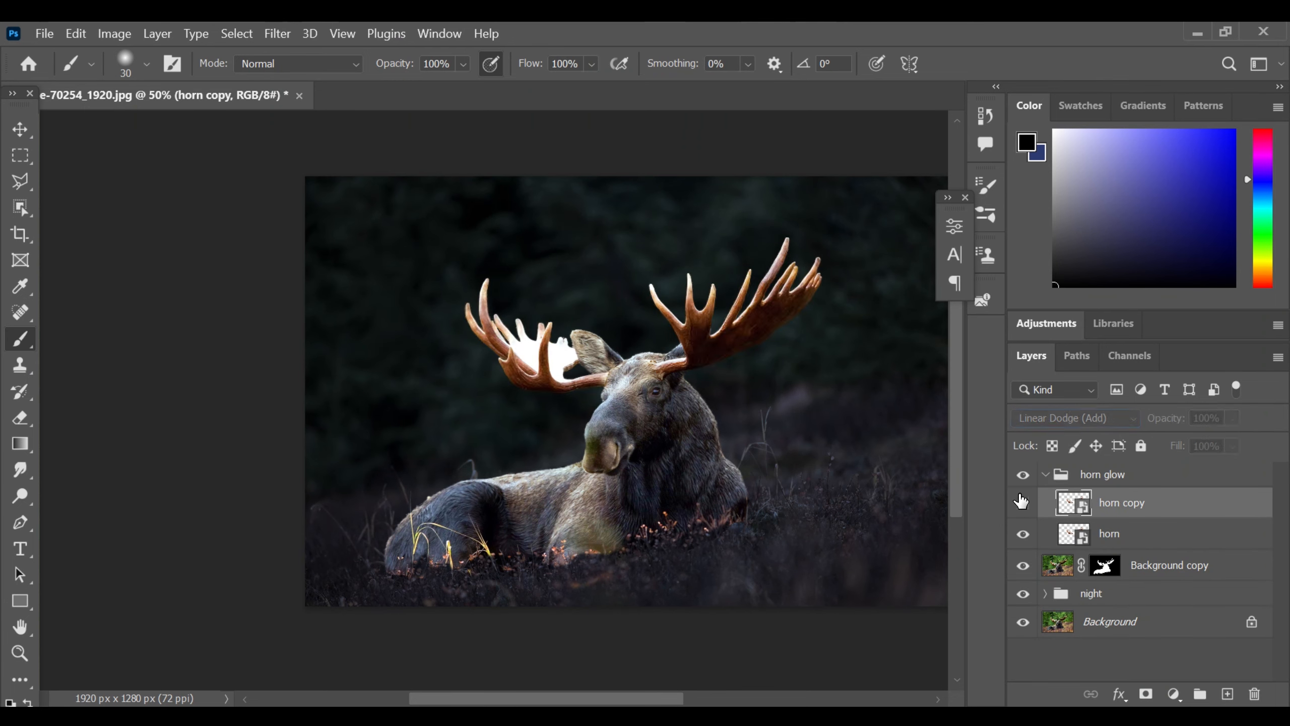
Apply a Gaussian Blur with a much smaller radius than the preset 500 pixels to the horn copy layer.
{"action": "left_click", "coordinate": [236, 34]}
{"action": "mouse_move", "coordinate": [274, 35]}
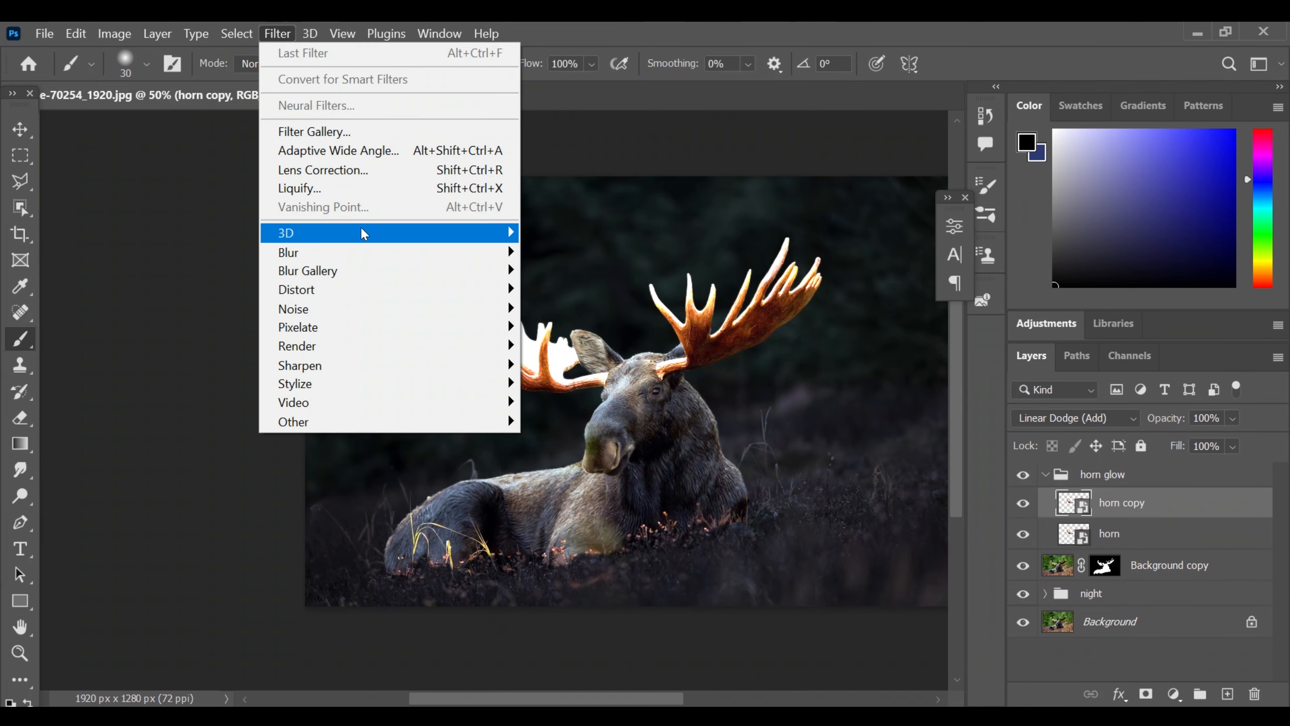
{"action": "mouse_move", "coordinate": [456, 254]}
{"action": "left_click", "coordinate": [584, 326]}
{"action": "left_click", "coordinate": [720, 358]}
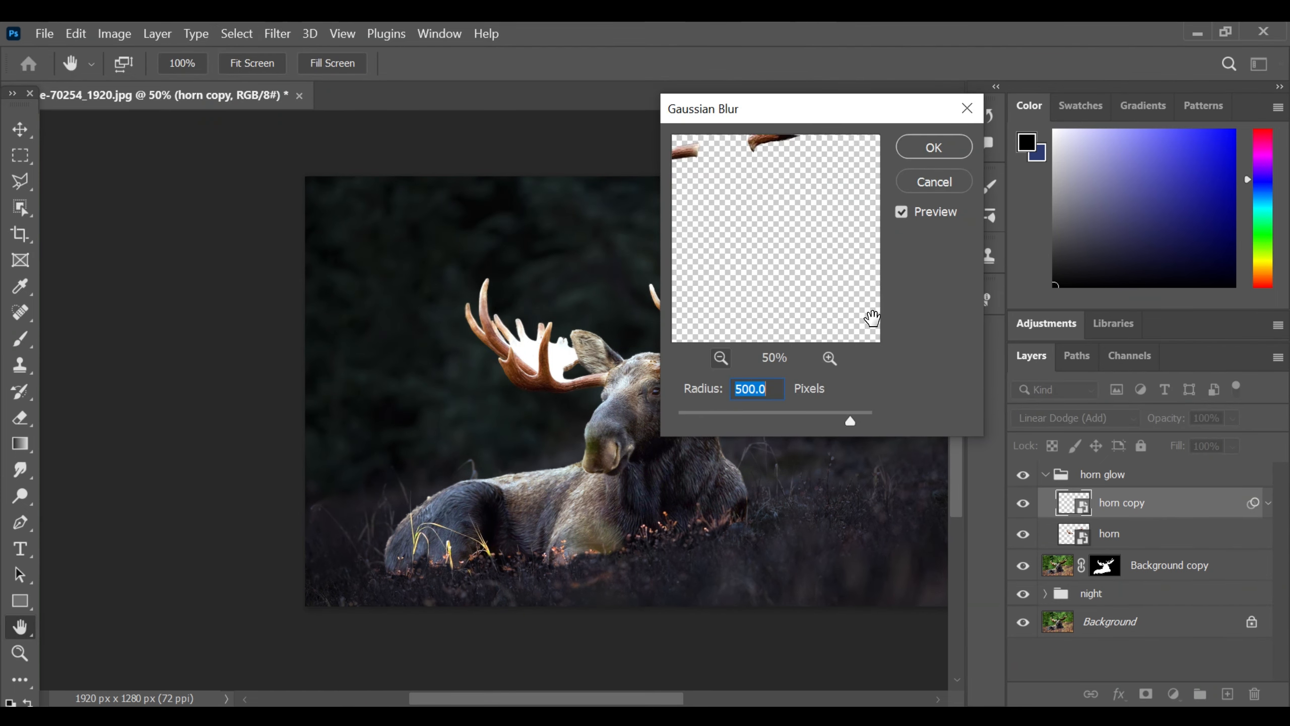
{"action": "left_click", "coordinate": [818, 254]}
{"action": "left_click", "coordinate": [720, 358]}
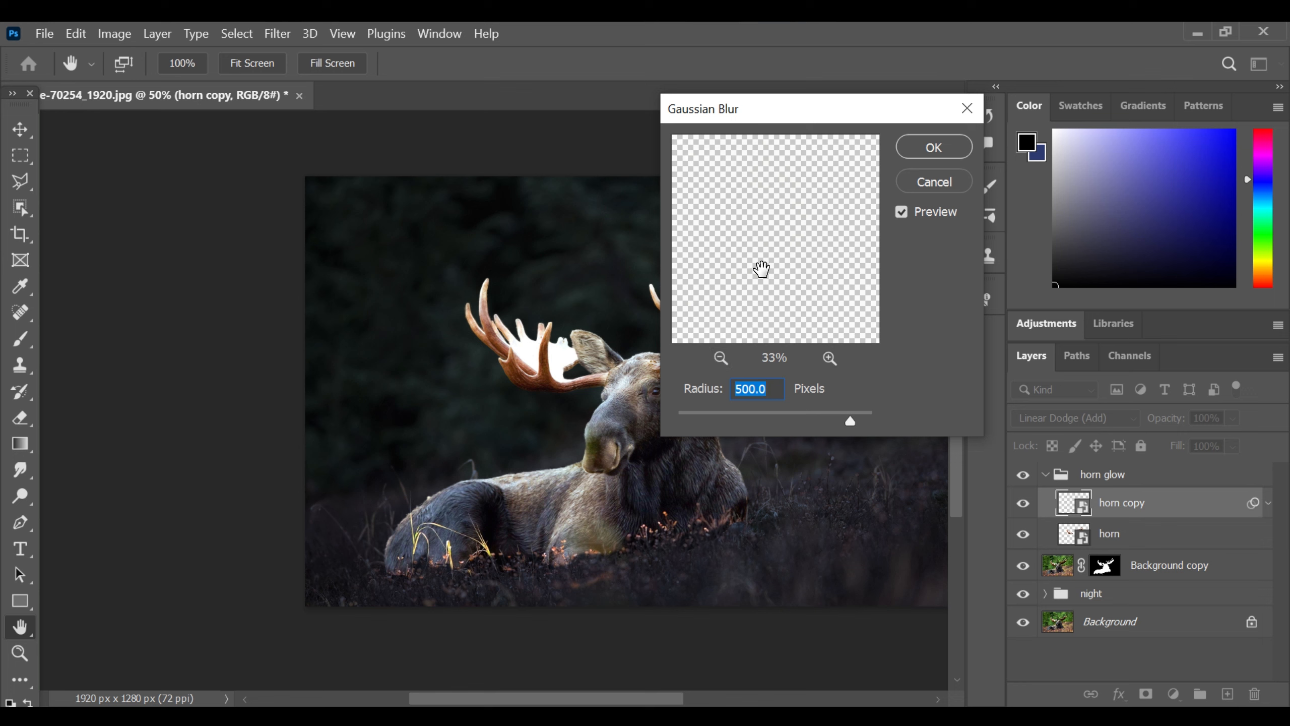
{"action": "left_click", "coordinate": [721, 357]}
{"action": "left_click", "coordinate": [837, 361]}
{"action": "mouse_move", "coordinate": [850, 420]}
{"action": "left_mouse_down"}
{"action": "mouse_move", "coordinate": [689, 430]}
{"action": "mouse_move", "coordinate": [726, 419]}
{"action": "left_mouse_up"}
{"action": "key", "text": "Return"}
{"action": "key", "text": "b"}
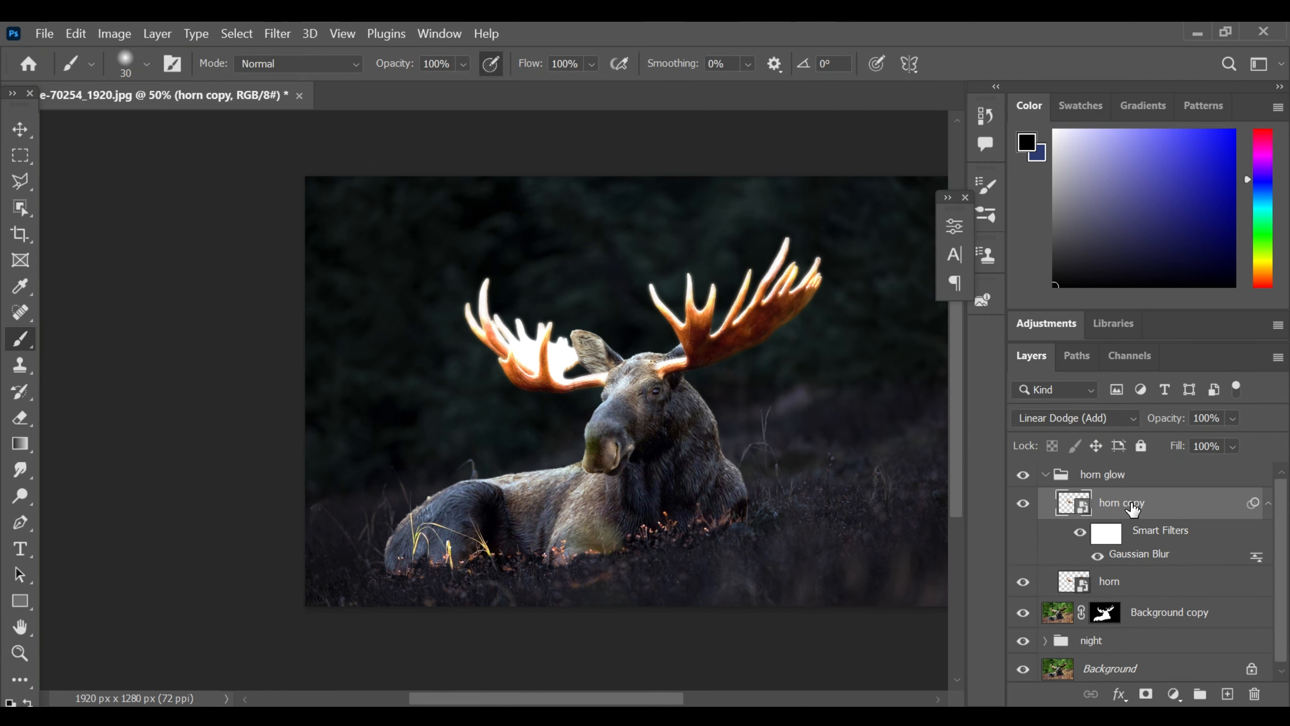
Duplicate the blurred horn copy layer and set the duplicate's Gaussian Blur radius to 100 pixels.
{"action": "key", "text": "ctrl+j"}
{"action": "double_click", "coordinate": [1138, 554]}
{"action": "type", "text": "100"}
{"action": "left_click", "coordinate": [943, 152]}
Duplicate the 100-pixel glow layer and set the new copy's Gaussian Blur radius to 250 pixels.
{"action": "key", "text": "ctrl+j"}
{"action": "double_click", "coordinate": [1158, 554]}
{"action": "type", "text": "250"}
{"action": "key", "text": "Return"}
Duplicate the 250-pixel glow layer and set the new copy's Gaussian Blur radius to 500 pixels.
{"action": "key", "text": "ctrl+j"}
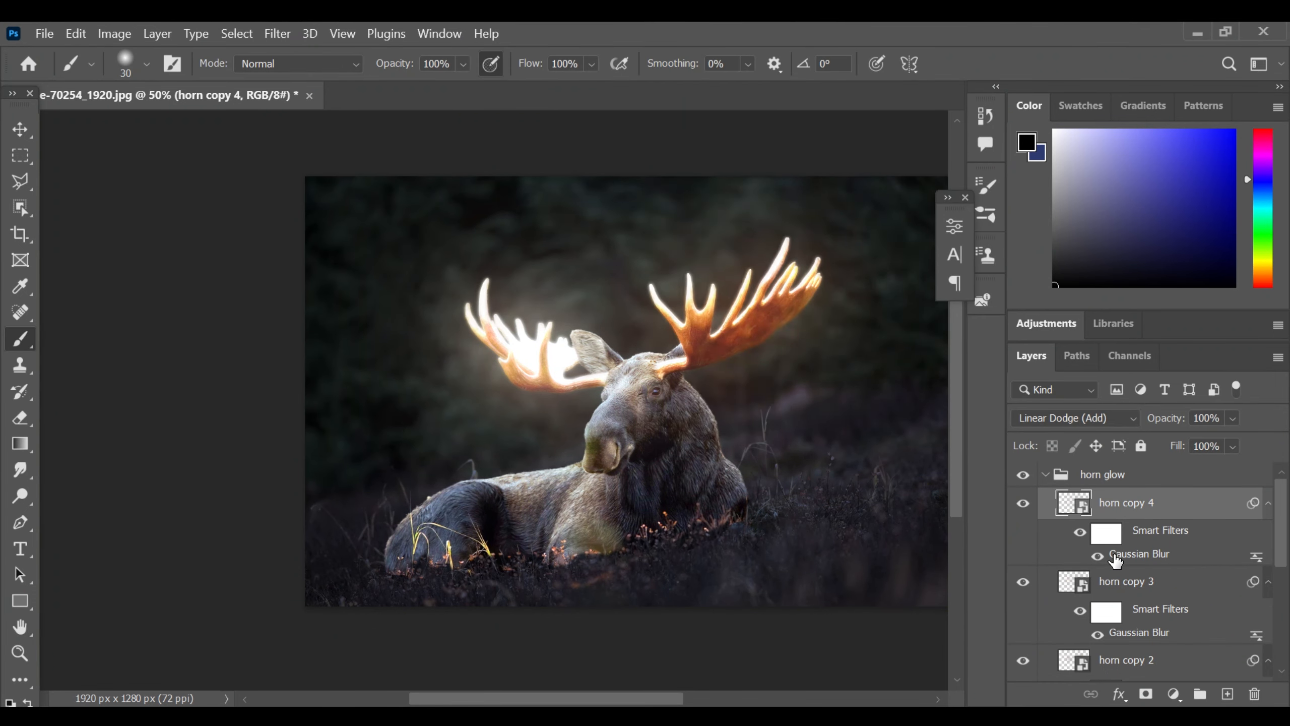
{"action": "double_click", "coordinate": [1118, 559]}
{"action": "type", "text": "500"}
{"action": "key", "text": "Return"}
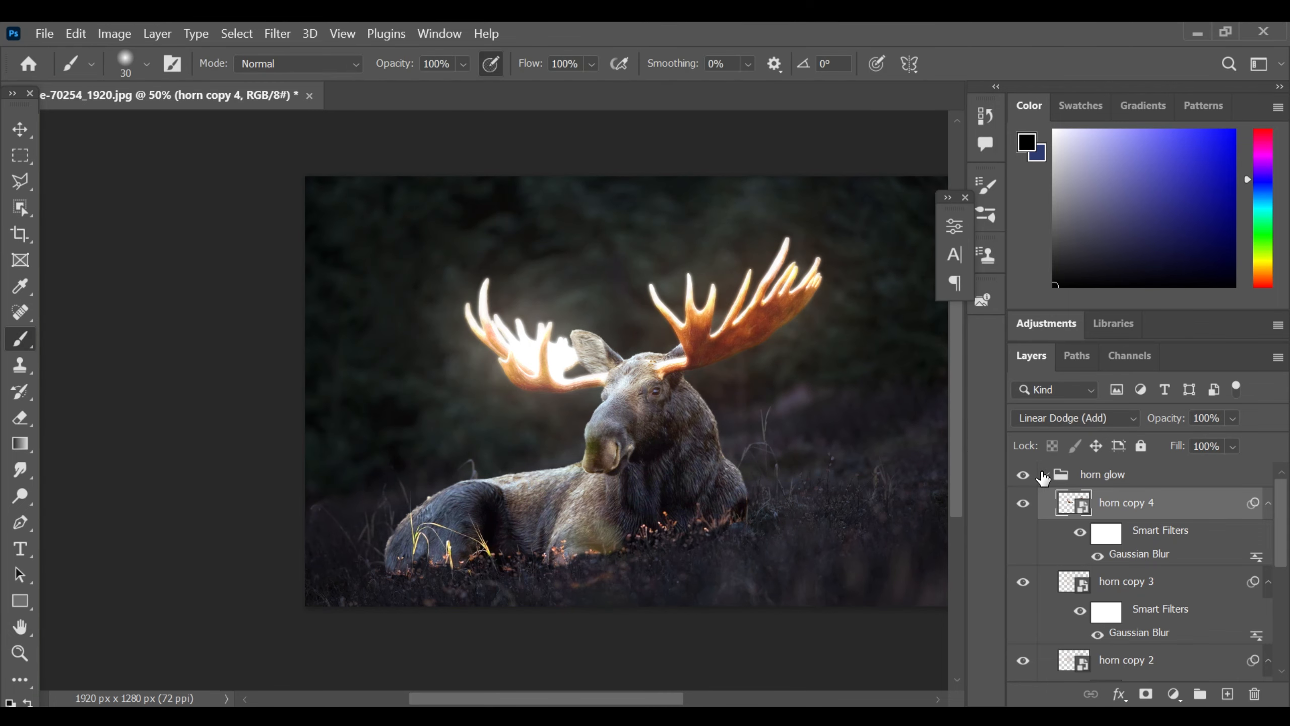
Collapse the horn glow group and clip a colorized Hue/Saturation adjustment to it with hue 119 and saturation 81, raising the lightness.
{"action": "left_click", "coordinate": [1045, 475]}
{"action": "left_click", "coordinate": [1171, 694]}
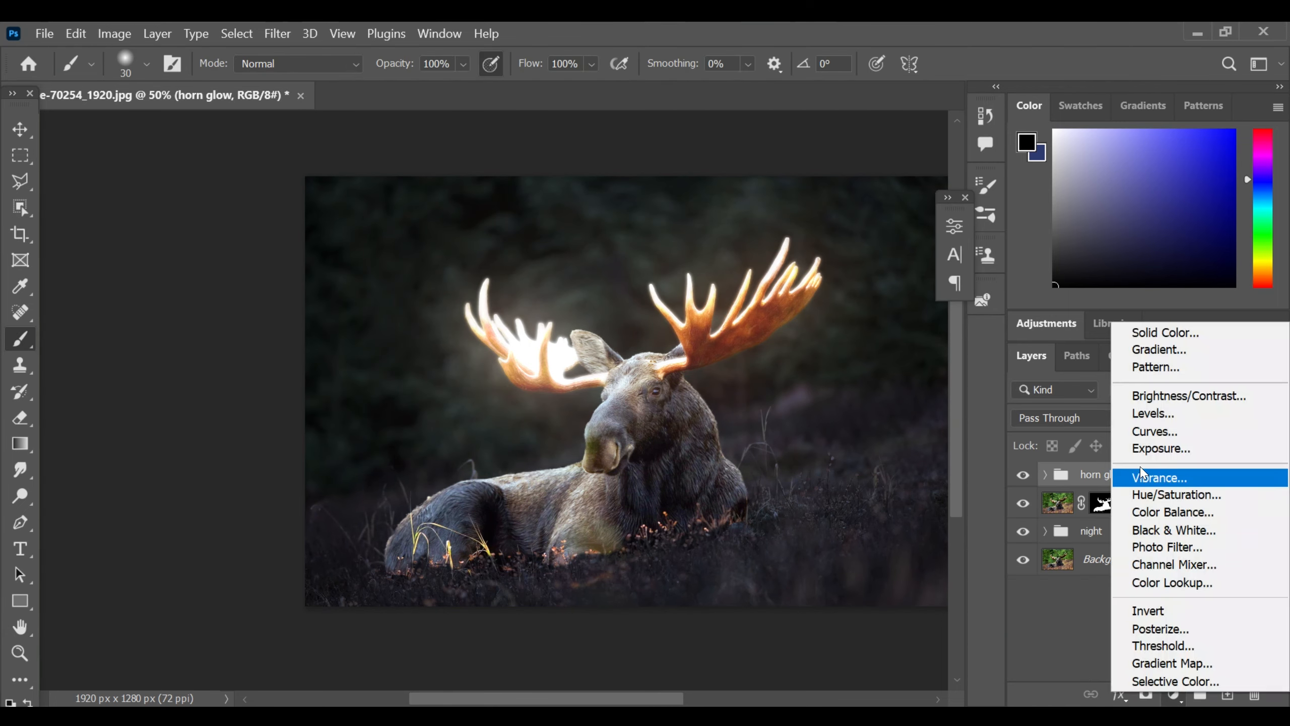
{"action": "left_click", "coordinate": [1163, 496]}
{"action": "left_click_drag", "start_coordinate": [858, 217], "coordinate": [1115, 217]}
{"action": "left_click", "coordinate": [1018, 467]}
{"action": "left_click_drag", "start_coordinate": [978, 401], "coordinate": [1115, 402]}
{"action": "left_click_drag", "start_coordinate": [1080, 361], "coordinate": [998, 363]}
{"action": "left_click_drag", "start_coordinate": [1038, 440], "coordinate": [1059, 442]}
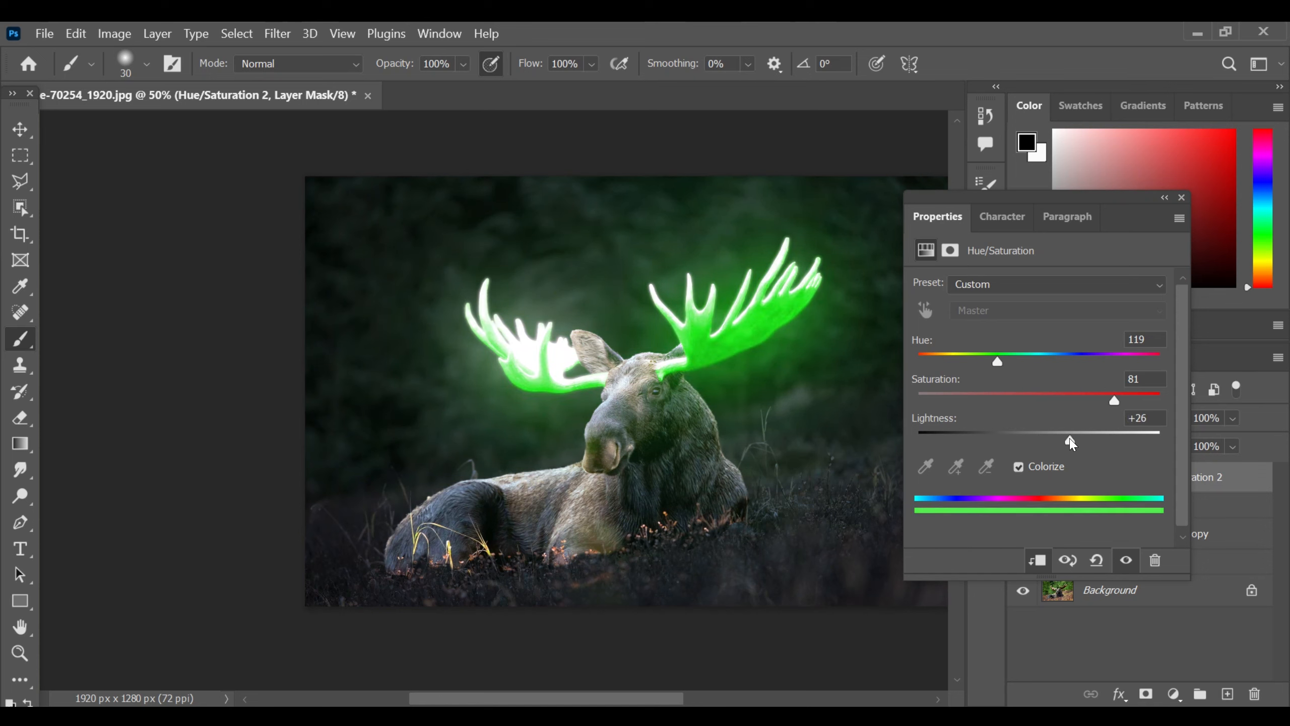
Fine-tune the horn glow's Hue/Saturation to hue 117, saturation 88 and lightness +8, and compare the image with and without it.
{"action": "mouse_move", "coordinate": [997, 362]}
{"action": "left_mouse_down"}
{"action": "mouse_move", "coordinate": [1011, 362]}
{"action": "mouse_move", "coordinate": [980, 357]}
{"action": "mouse_move", "coordinate": [997, 362]}
{"action": "left_mouse_up"}
{"action": "left_click_drag", "start_coordinate": [1057, 441], "coordinate": [1048, 440]}
{"action": "left_click_drag", "start_coordinate": [1113, 401], "coordinate": [1129, 402]}
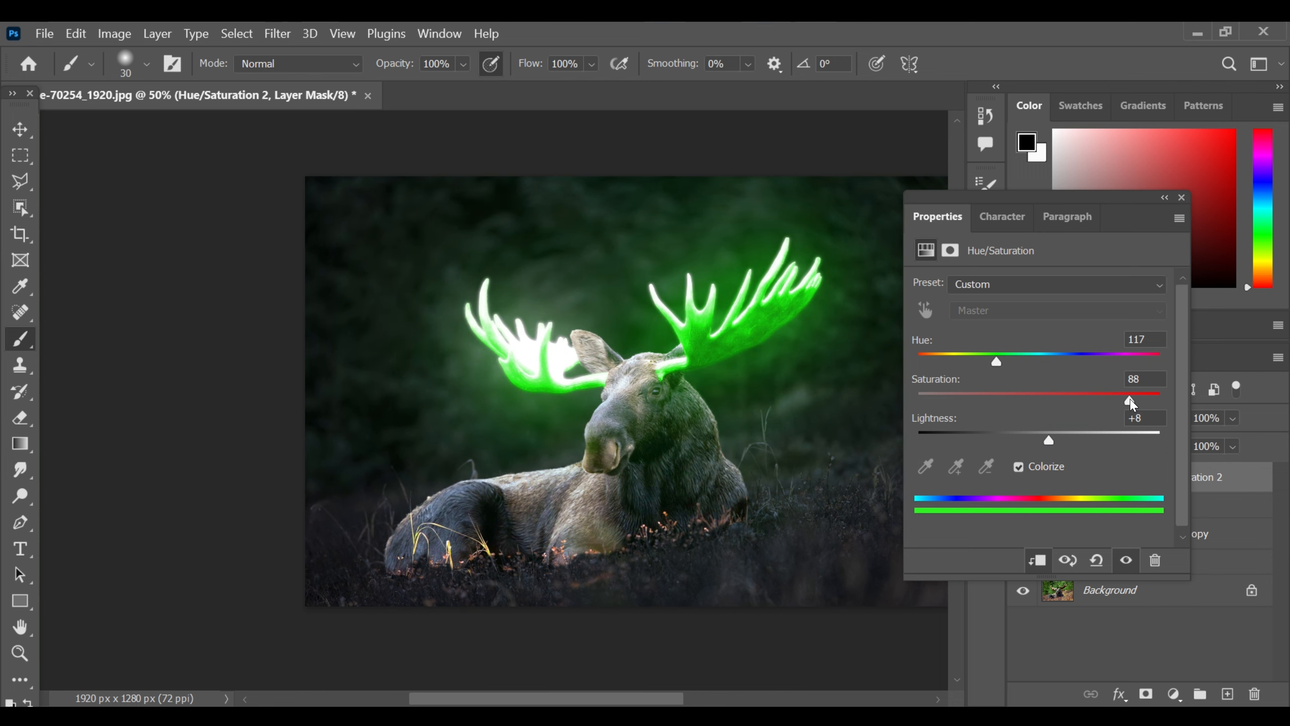
{"action": "left_click", "coordinate": [1163, 198]}
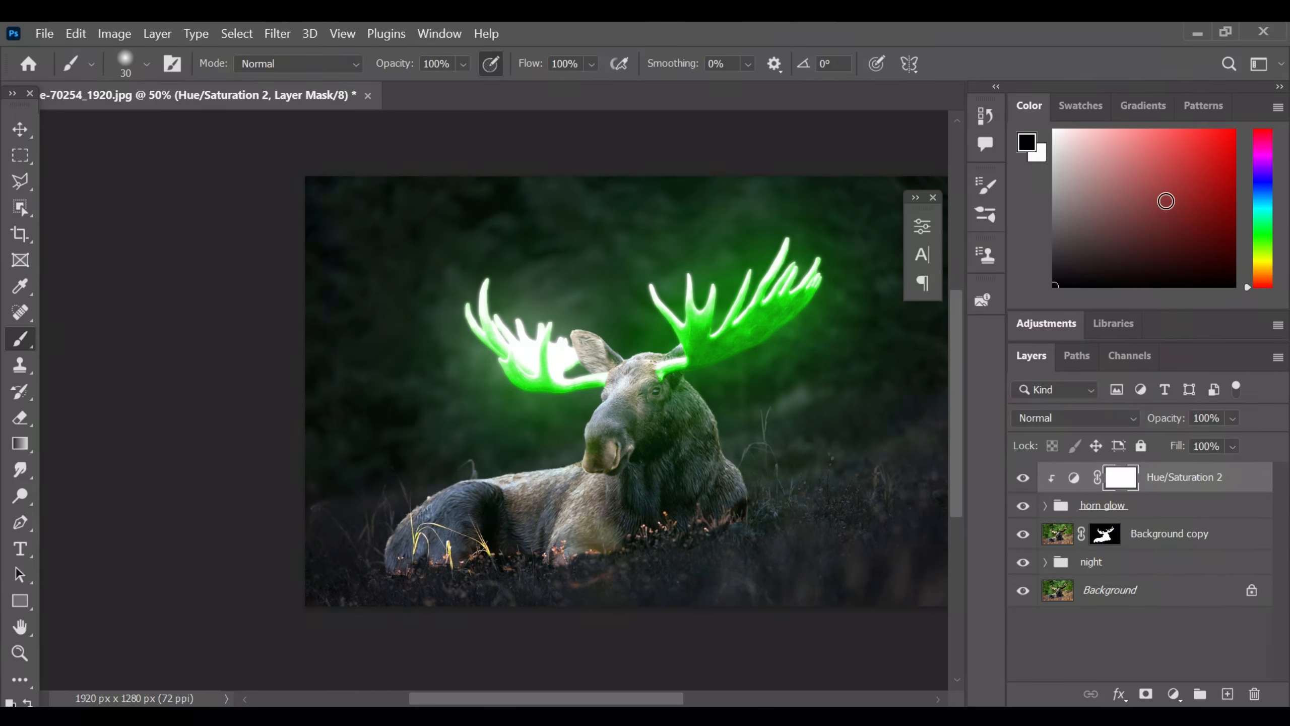
{"action": "left_click", "coordinate": [1023, 481]}
{"action": "left_click", "coordinate": [1023, 482]}
Add a Curves adjustment clipped to the Background copy layer and darken the moose with a point at input 88, output 37.
{"action": "left_click", "coordinate": [1052, 536]}
{"action": "left_click", "coordinate": [1174, 693]}
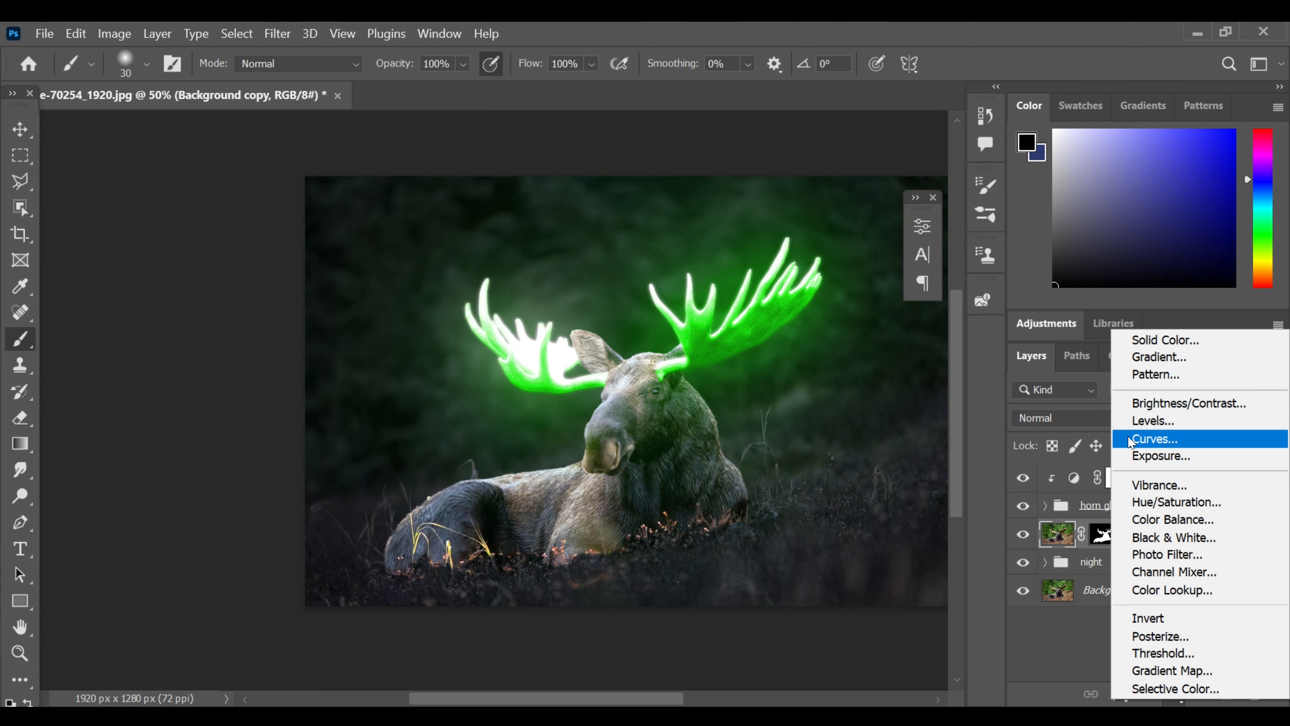
{"action": "left_click", "coordinate": [1153, 438]}
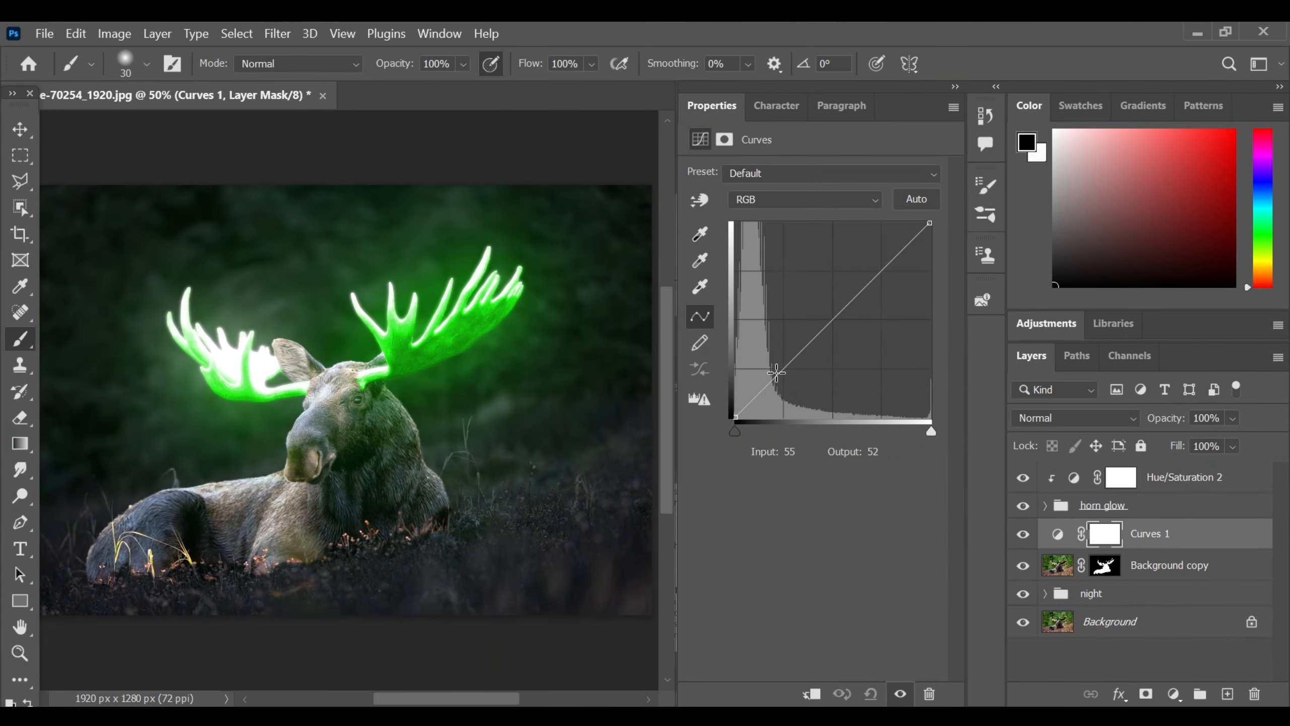
{"action": "left_click_drag", "start_coordinate": [779, 365], "coordinate": [807, 382]}
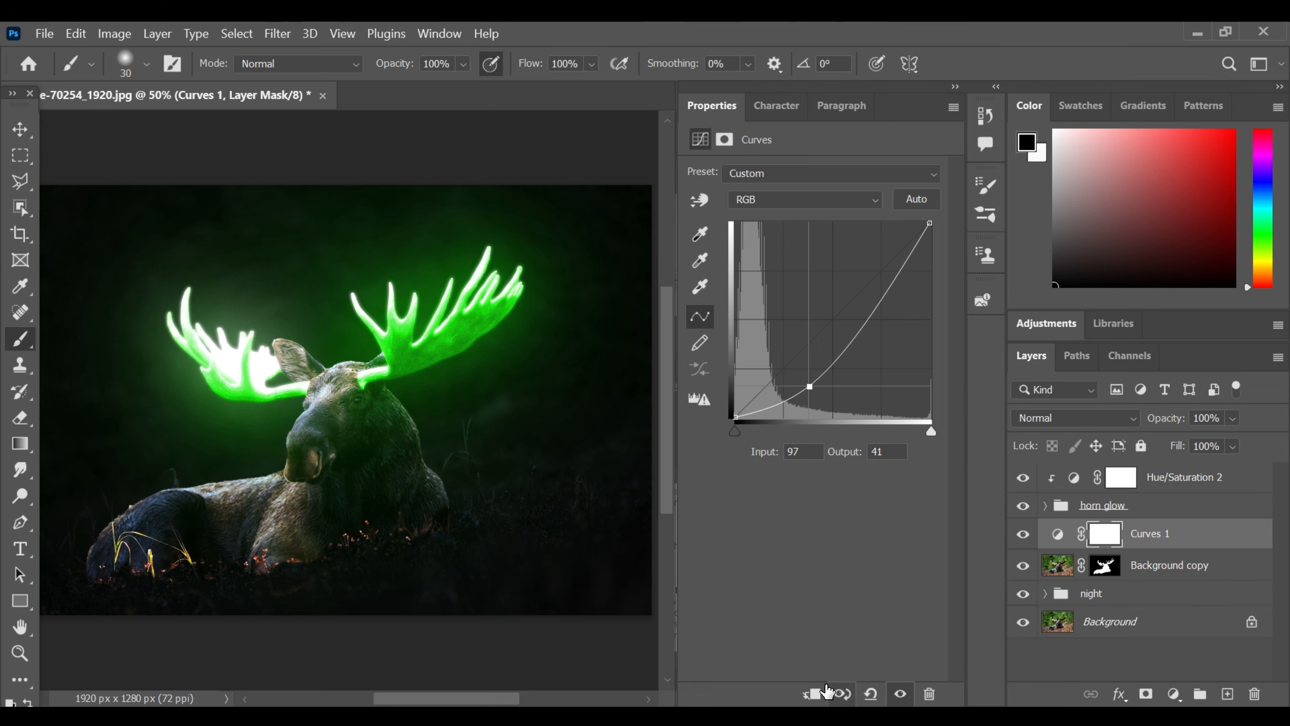
{"action": "left_click", "coordinate": [812, 694]}
{"action": "mouse_move", "coordinate": [806, 383]}
{"action": "left_mouse_down"}
{"action": "mouse_move", "coordinate": [818, 391]}
{"action": "mouse_move", "coordinate": [795, 375]}
{"action": "mouse_move", "coordinate": [800, 387]}
{"action": "left_mouse_up"}
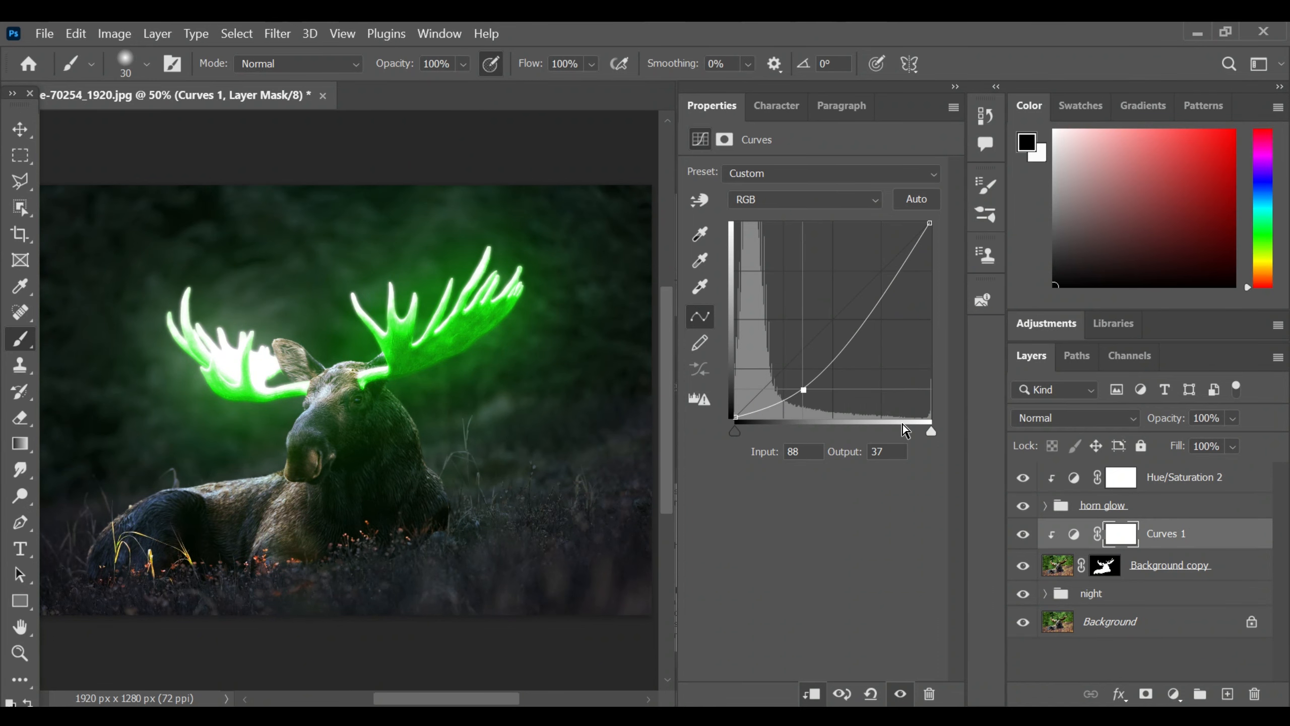
Paint black on the Curves 1 mask over the moose's head, neck and back with a soft 125 to 150 px brush at 29% flow.
{"action": "left_click", "coordinate": [1123, 535]}
{"action": "left_click", "coordinate": [955, 87]}
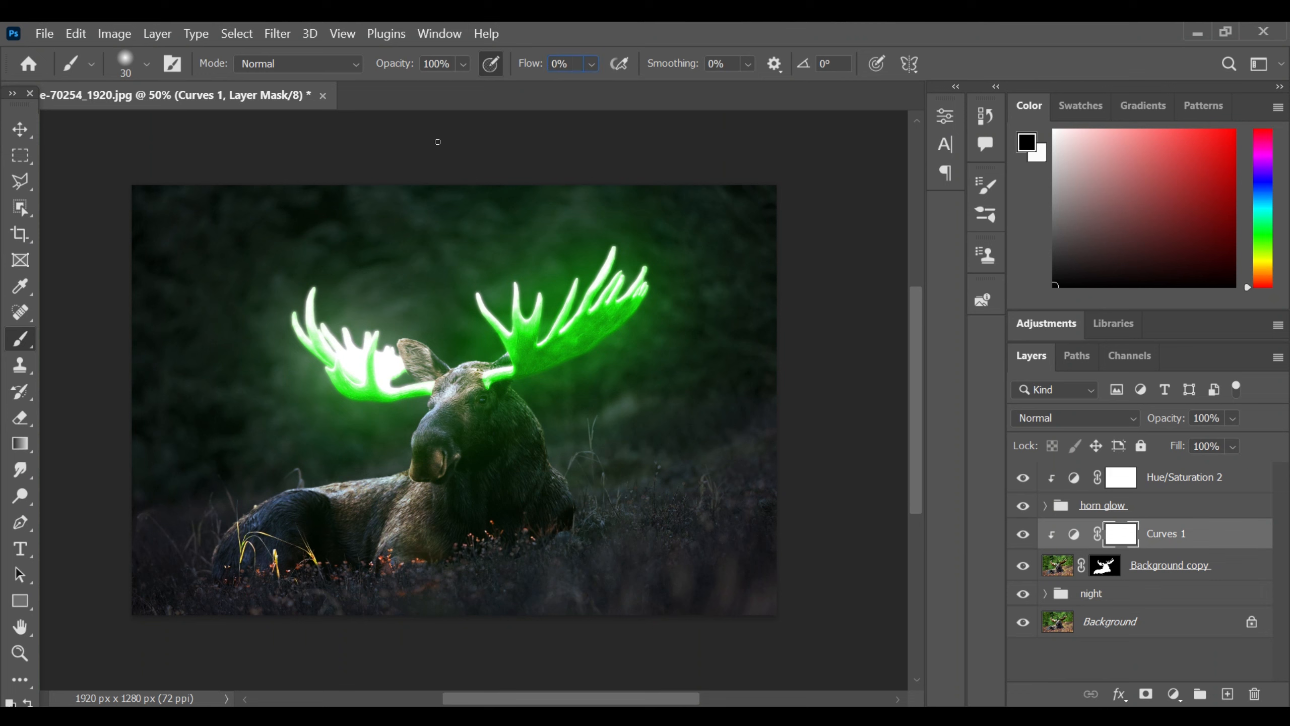
{"action": "key", "text": "Return"}
{"action": "left_click", "coordinate": [693, 311]}
{"action": "scroll", "coordinate": [581, 605], "scroll_direction": "left", "scroll_amount": 5}
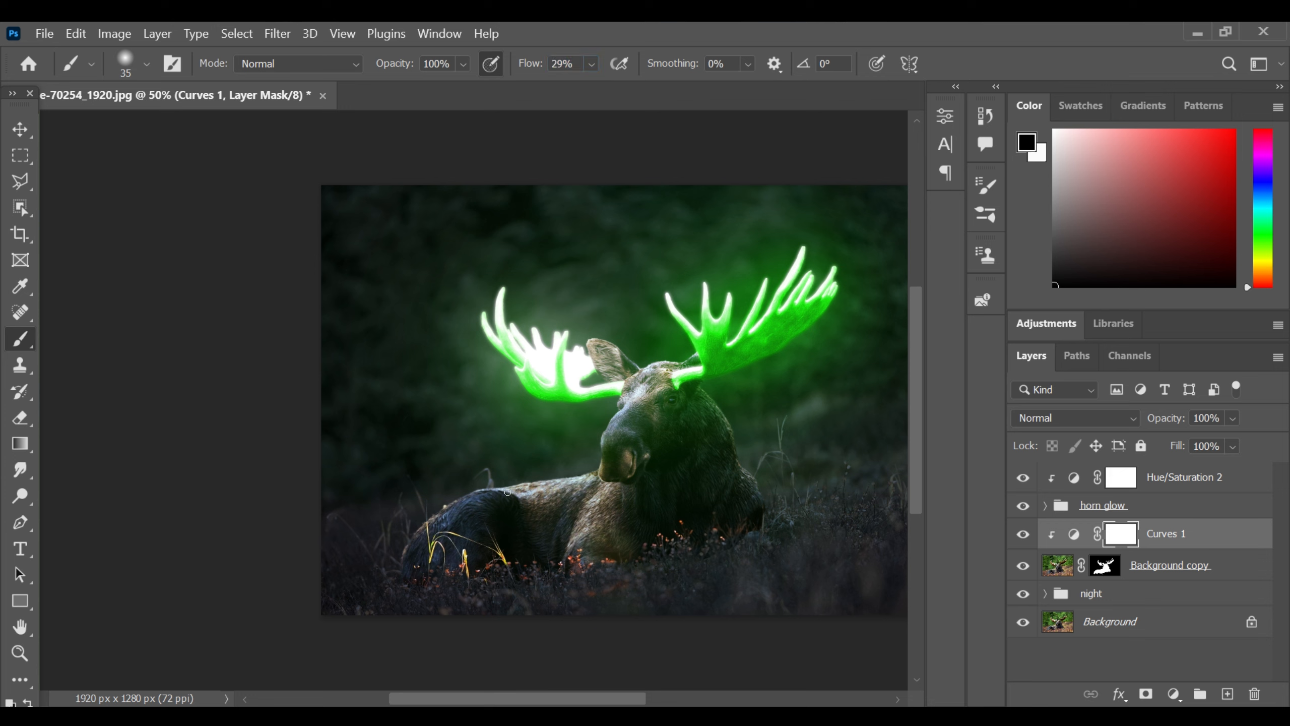
{"action": "key", "text": "bracketright"}
{"action": "key", "text": "bracketright"}
{"action": "key", "text": "bracketright"}
{"action": "key", "text": "bracketright"}
{"action": "key", "text": "bracketright"}
{"action": "key", "text": "bracketright"}
{"action": "key", "text": "bracketright"}
{"action": "key", "text": "bracketright"}
{"action": "key", "text": "bracketright"}
{"action": "key", "text": "bracketright"}
{"action": "key", "text": "bracketright"}
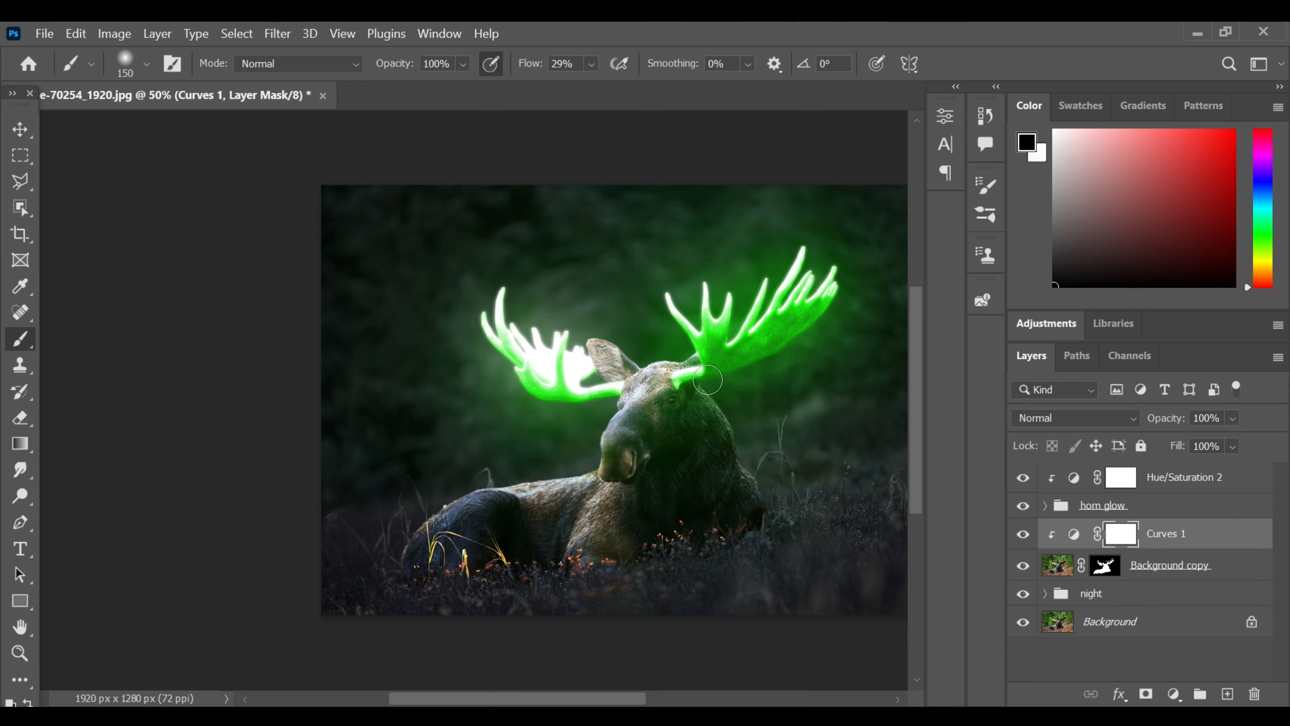
{"action": "mouse_move", "coordinate": [708, 407]}
{"action": "left_mouse_down"}
{"action": "mouse_move", "coordinate": [641, 407]}
{"action": "mouse_move", "coordinate": [635, 377]}
{"action": "mouse_move", "coordinate": [619, 396]}
{"action": "left_mouse_up"}
{"action": "key", "text": "bracketleft"}
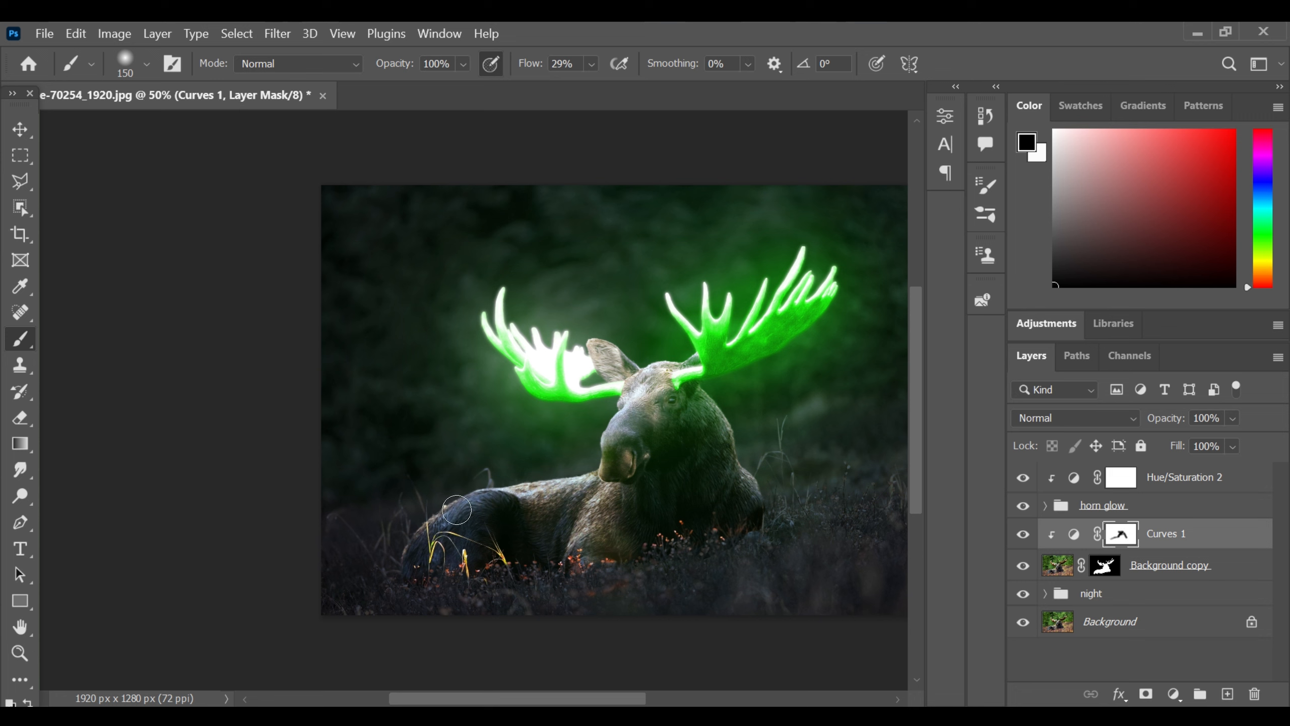
{"action": "mouse_move", "coordinate": [594, 516]}
{"action": "left_mouse_down"}
{"action": "mouse_move", "coordinate": [568, 496]}
{"action": "mouse_move", "coordinate": [579, 508]}
{"action": "left_mouse_up"}
Duplicate the Hue/Saturation 2 layer and place the copy between the horn glow group and Curves 1.
{"action": "left_click", "coordinate": [1120, 482]}
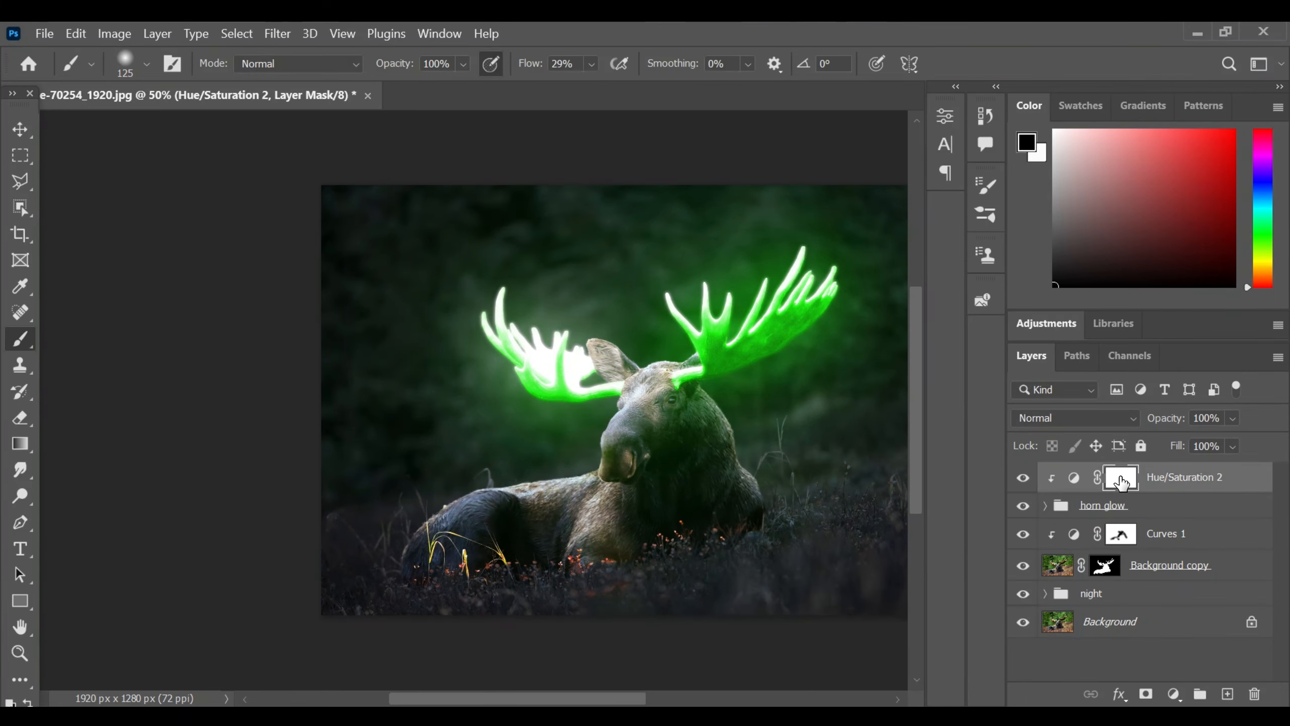
{"action": "key", "text": "j"}
{"action": "key", "text": "ctrl+j"}
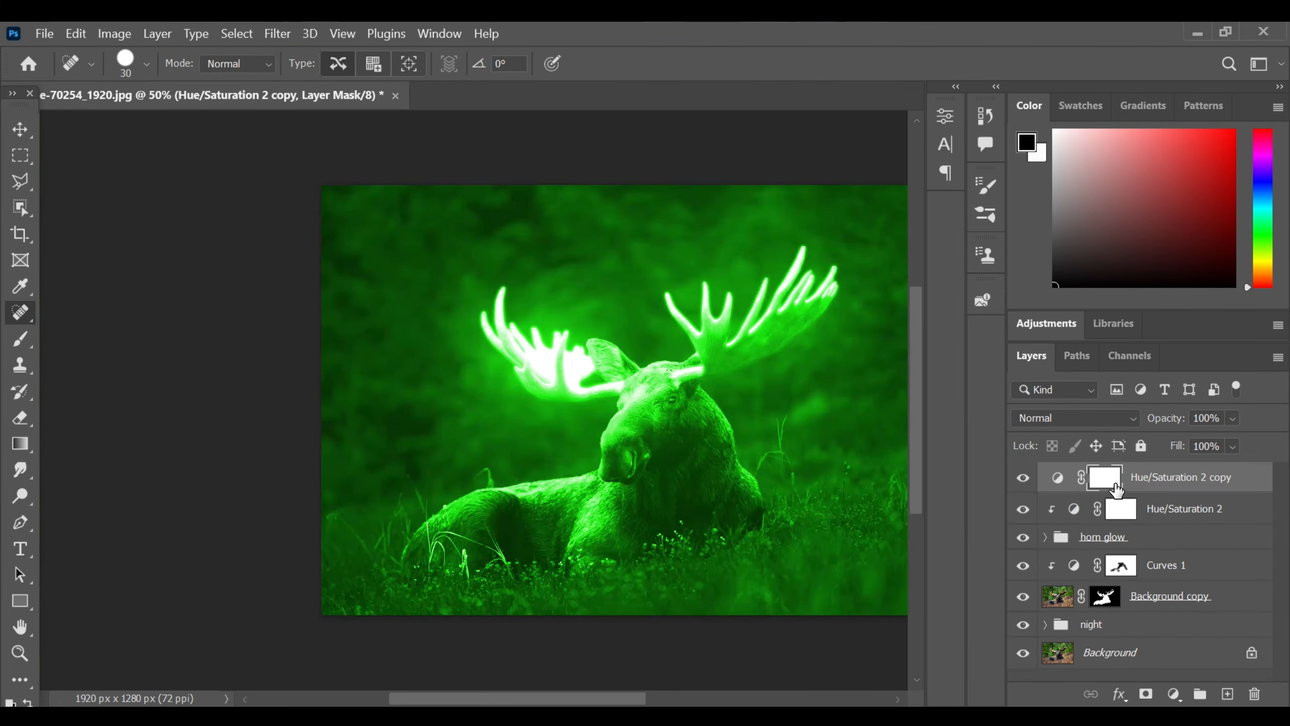
{"action": "left_click_drag", "start_coordinate": [1120, 485], "coordinate": [1070, 558]}
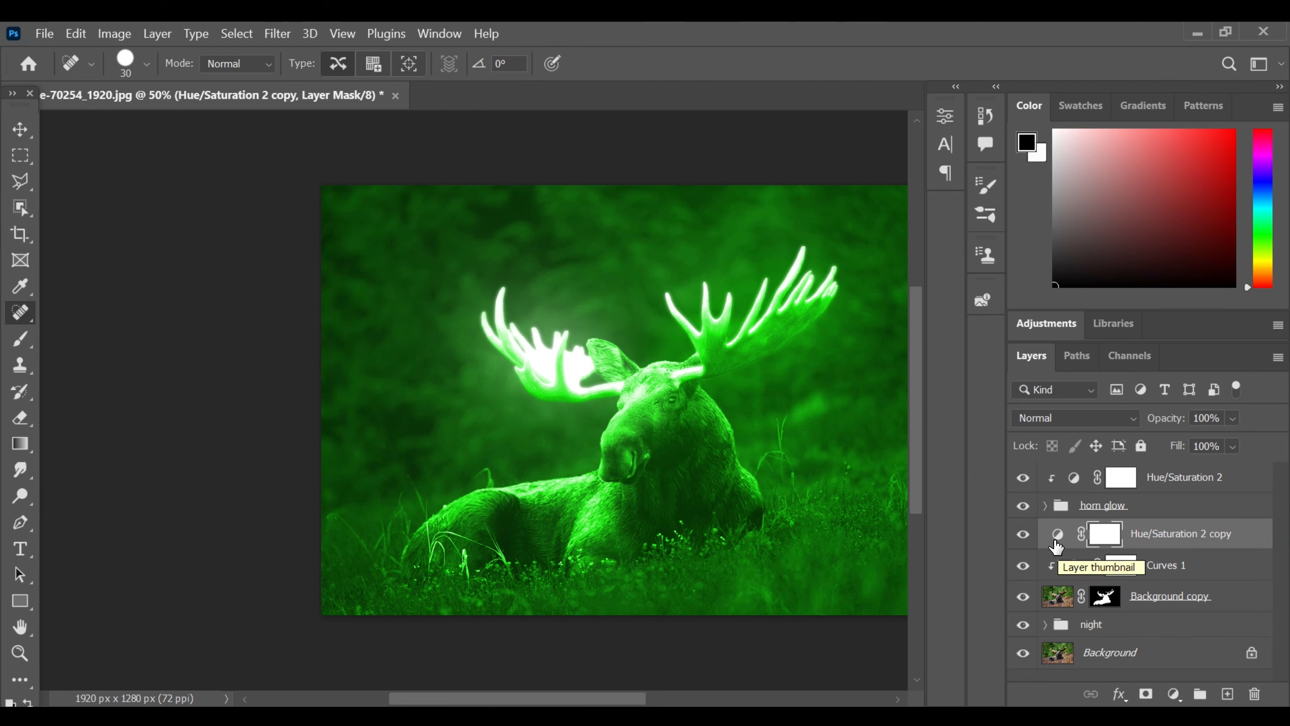
Clip the Hue/Saturation 2 copy to the moose layer and invert its mask to black.
{"action": "left_click", "coordinate": [1056, 541]}
{"action": "double_click", "coordinate": [1056, 541]}
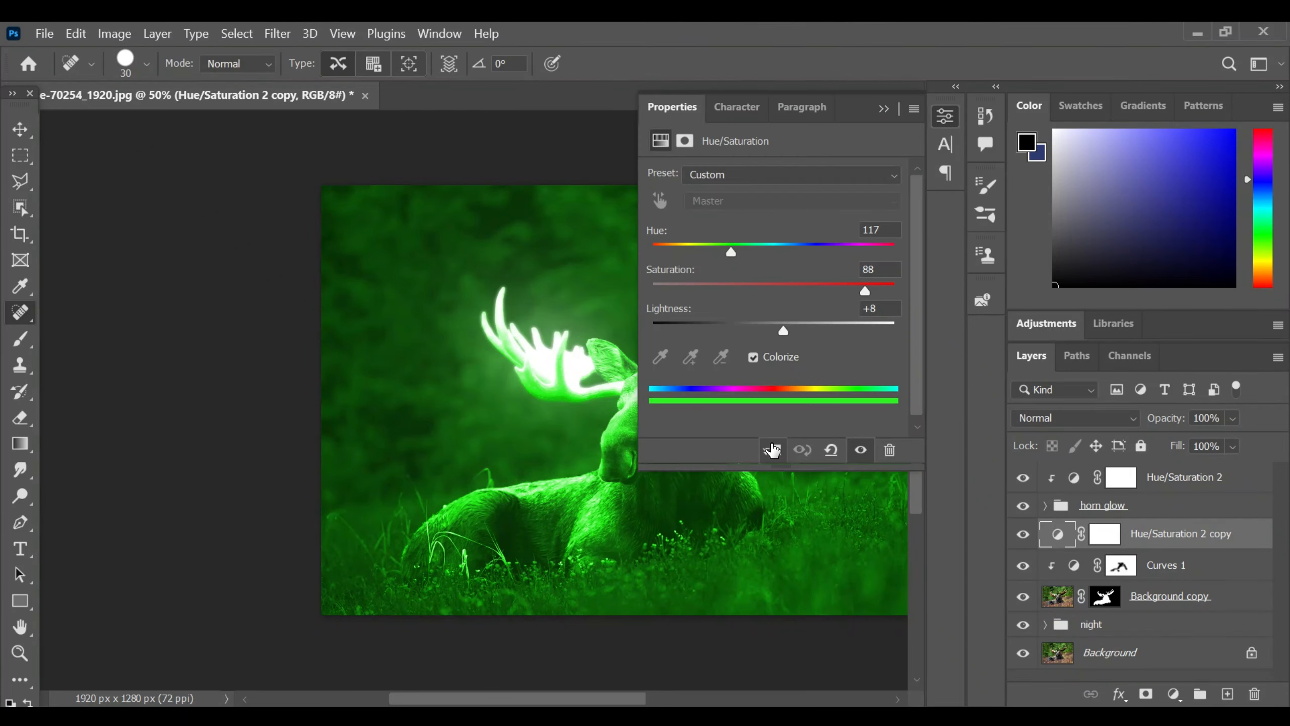
{"action": "left_click", "coordinate": [771, 450]}
{"action": "left_click", "coordinate": [882, 100]}
{"action": "left_click", "coordinate": [1121, 533]}
{"action": "key", "text": "ctrl+i"}
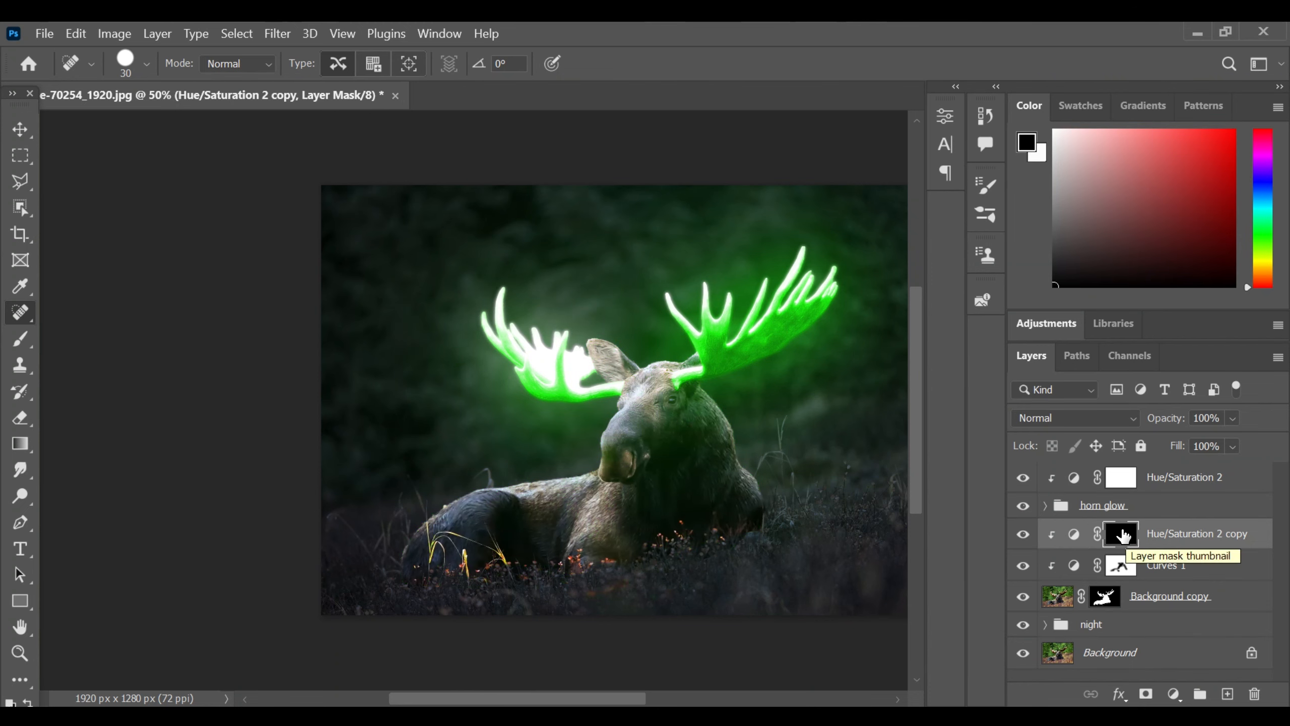
Paint white on the Hue/Saturation 2 copy mask along the moose's back, neck and head to add green light.
{"action": "key", "text": "ctrl+plus"}
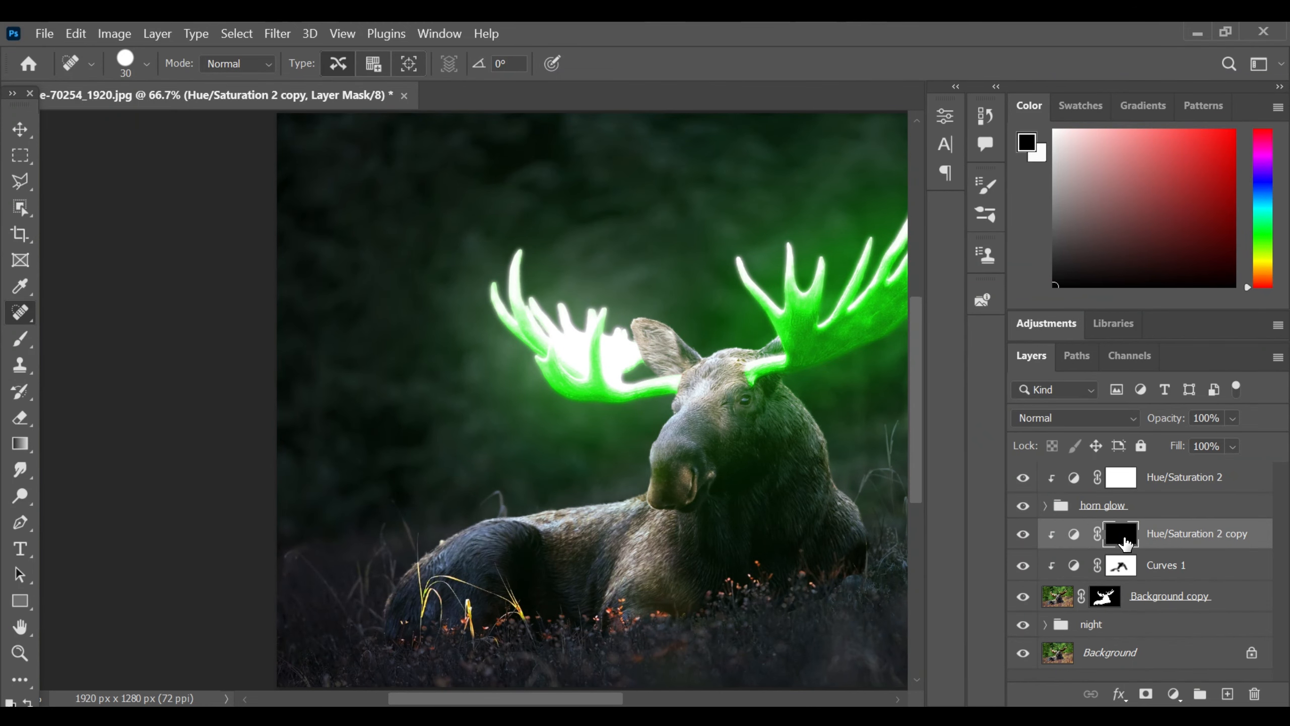
{"action": "left_click", "coordinate": [20, 339]}
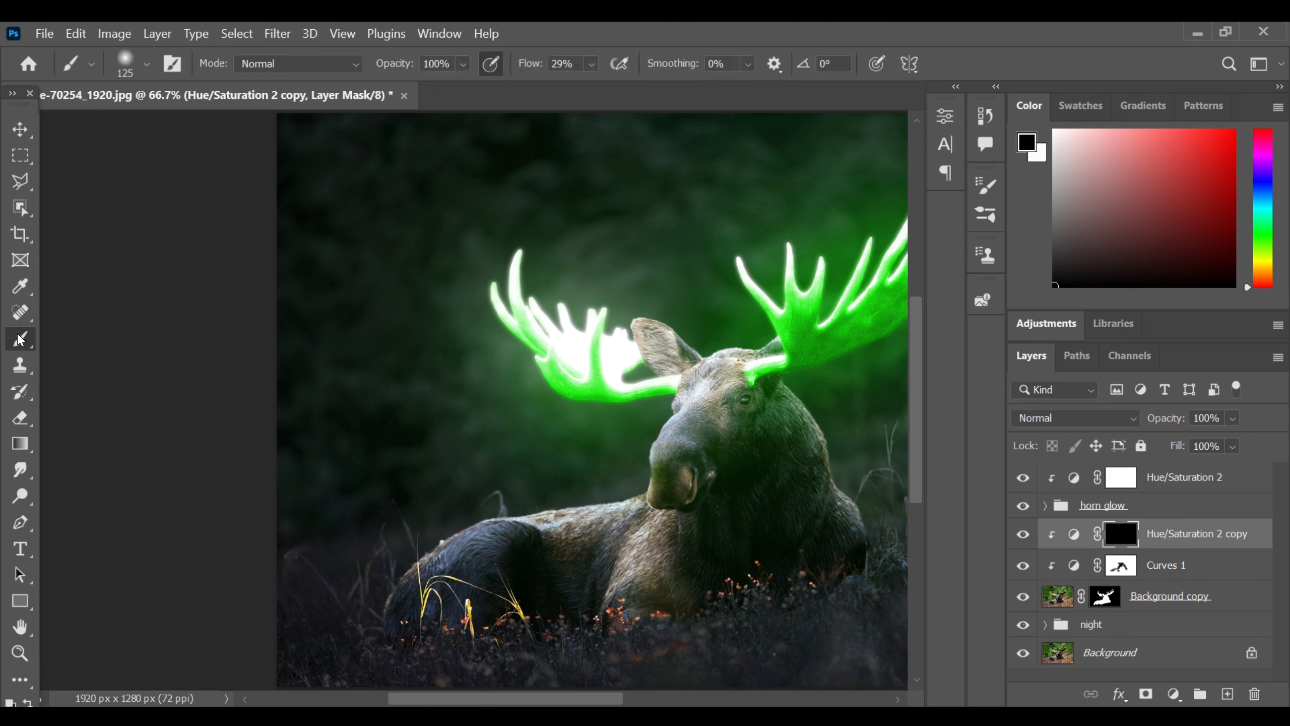
{"action": "left_click", "coordinate": [438, 63]}
{"action": "left_click", "coordinate": [441, 523]}
{"action": "key", "text": "x"}
{"action": "mouse_move", "coordinate": [432, 536]}
{"action": "left_mouse_down"}
{"action": "mouse_move", "coordinate": [422, 543]}
{"action": "mouse_move", "coordinate": [562, 481]}
{"action": "left_mouse_up"}
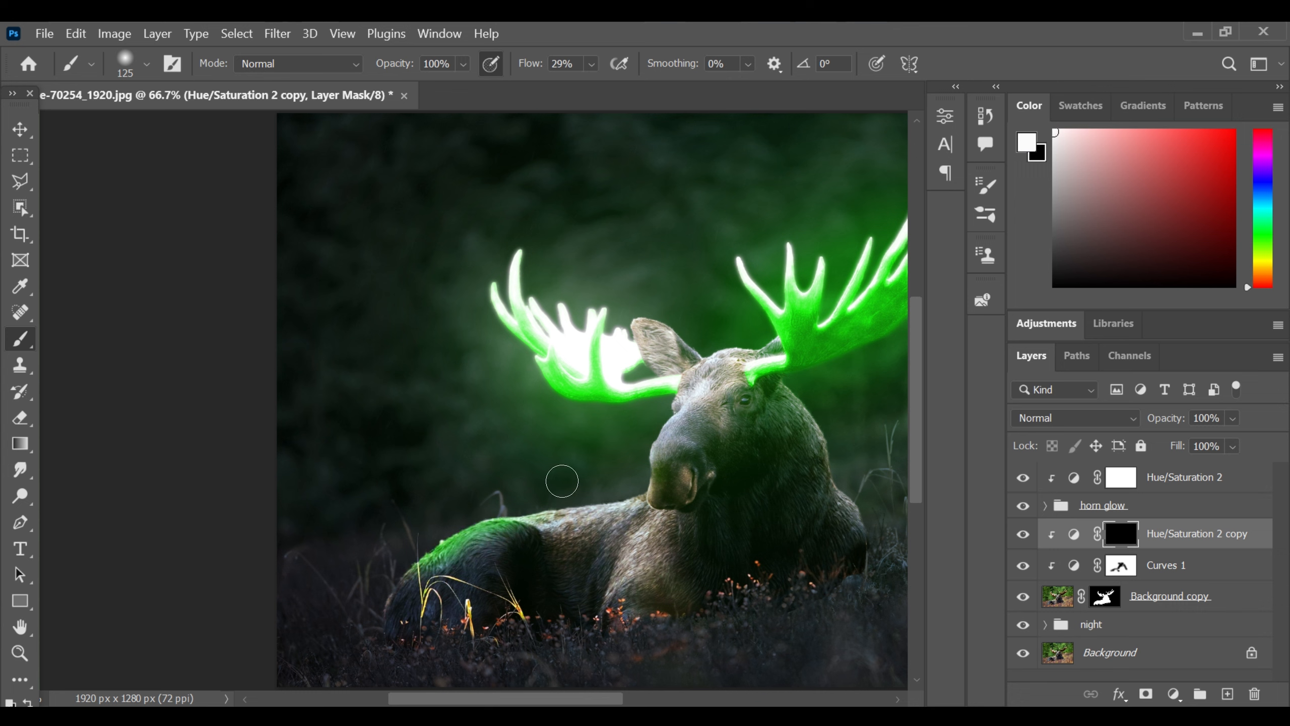
{"action": "key", "text": "bracketright"}
{"action": "key", "text": "bracketright"}
{"action": "mouse_move", "coordinate": [406, 533]}
{"action": "left_mouse_down"}
{"action": "mouse_move", "coordinate": [520, 477]}
{"action": "mouse_move", "coordinate": [609, 463]}
{"action": "mouse_move", "coordinate": [646, 435]}
{"action": "mouse_move", "coordinate": [674, 378]}
{"action": "mouse_move", "coordinate": [578, 298]}
{"action": "mouse_move", "coordinate": [612, 396]}
{"action": "mouse_move", "coordinate": [661, 373]}
{"action": "mouse_move", "coordinate": [630, 449]}
{"action": "mouse_move", "coordinate": [499, 454]}
{"action": "mouse_move", "coordinate": [684, 355]}
{"action": "mouse_move", "coordinate": [741, 341]}
{"action": "mouse_move", "coordinate": [697, 416]}
{"action": "left_mouse_up"}
Refine the green light on the moose's flank, chest and muzzle by alternating black and white on the mask with a 90 px brush.
{"action": "key", "text": "["}
{"action": "key", "text": "["}
{"action": "key", "text": "["}
{"action": "key", "text": "["}
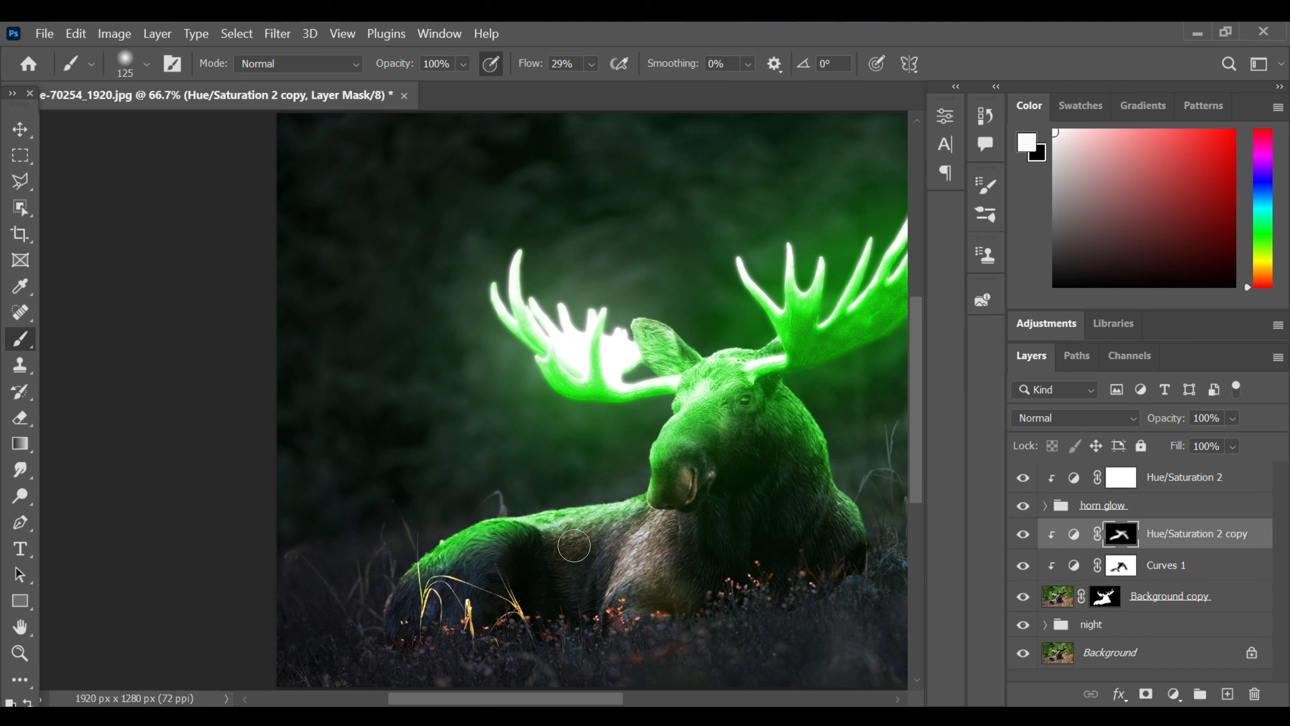
{"action": "key", "text": "x"}
{"action": "mouse_move", "coordinate": [510, 538]}
{"action": "left_mouse_down"}
{"action": "mouse_move", "coordinate": [478, 537]}
{"action": "mouse_move", "coordinate": [518, 527]}
{"action": "mouse_move", "coordinate": [490, 536]}
{"action": "mouse_move", "coordinate": [493, 591]}
{"action": "mouse_move", "coordinate": [481, 591]}
{"action": "mouse_move", "coordinate": [455, 571]}
{"action": "mouse_move", "coordinate": [500, 587]}
{"action": "mouse_move", "coordinate": [519, 533]}
{"action": "left_mouse_up"}
{"action": "key", "text": "x"}
{"action": "key", "text": "x"}
{"action": "key", "text": "x"}
{"action": "key", "text": "x"}
{"action": "key", "text": "x"}
{"action": "key", "text": "x"}
{"action": "key", "text": "x"}
{"action": "left_click_drag", "start_coordinate": [620, 508], "coordinate": [645, 568]}
{"action": "key", "text": "x"}
{"action": "key", "text": "x"}
{"action": "key", "text": "x"}
{"action": "key", "text": "x"}
{"action": "key", "text": "x"}
{"action": "mouse_move", "coordinate": [710, 451]}
{"action": "left_mouse_down"}
{"action": "mouse_move", "coordinate": [741, 452]}
{"action": "mouse_move", "coordinate": [709, 458]}
{"action": "mouse_move", "coordinate": [726, 423]}
{"action": "mouse_move", "coordinate": [711, 460]}
{"action": "left_mouse_up"}
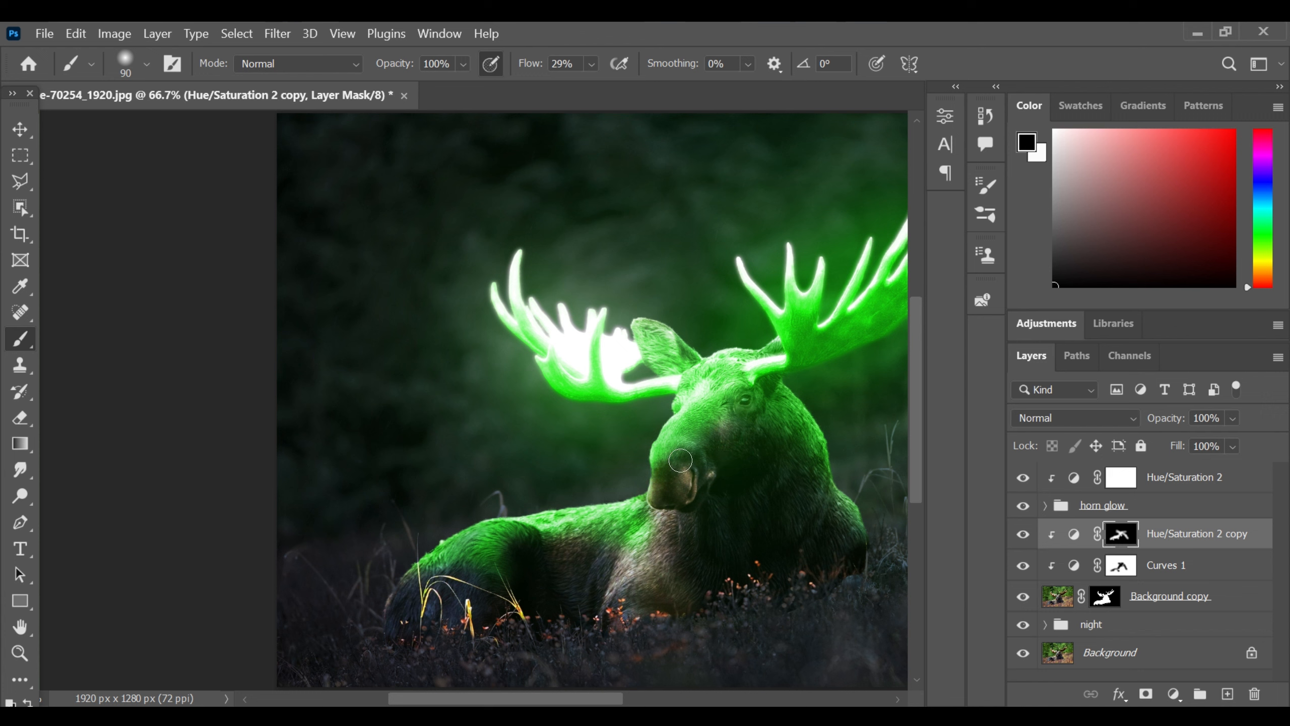
{"action": "key", "text": "x"}
{"action": "key", "text": "x"}
Set the opacity of the Hue/Saturation 2 copy layer to 80%.
{"action": "key", "text": "ctrl+minus"}
{"action": "key", "text": "ctrl+minus"}
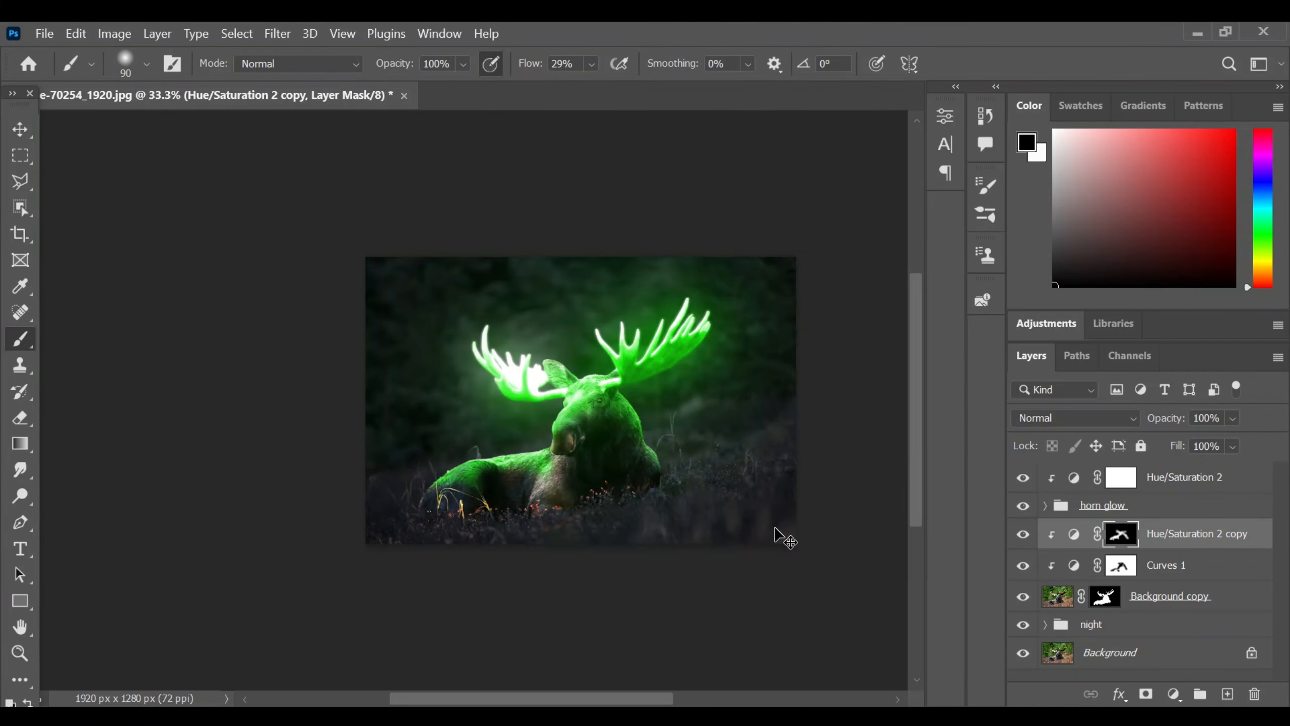
{"action": "key", "text": "ctrl+plus"}
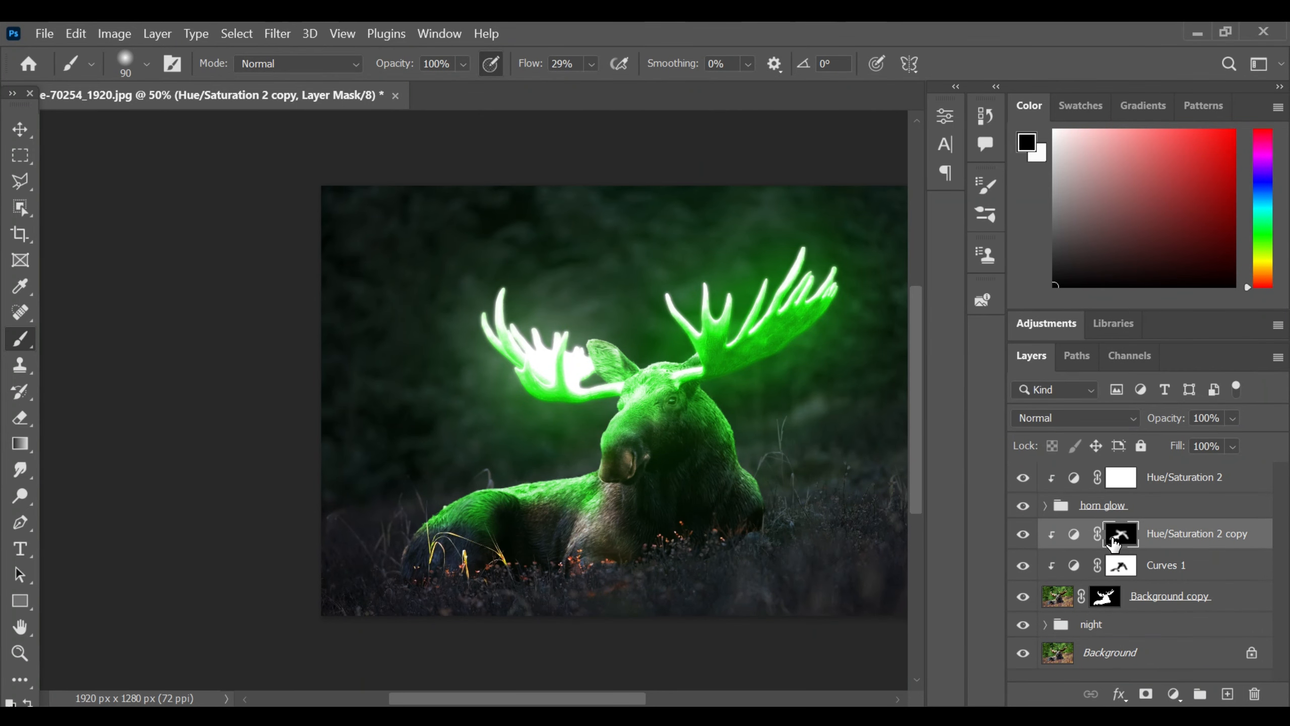
{"action": "left_click", "coordinate": [1233, 417]}
{"action": "left_click_drag", "start_coordinate": [1250, 441], "coordinate": [1161, 427]}
{"action": "type", "text": "80"}
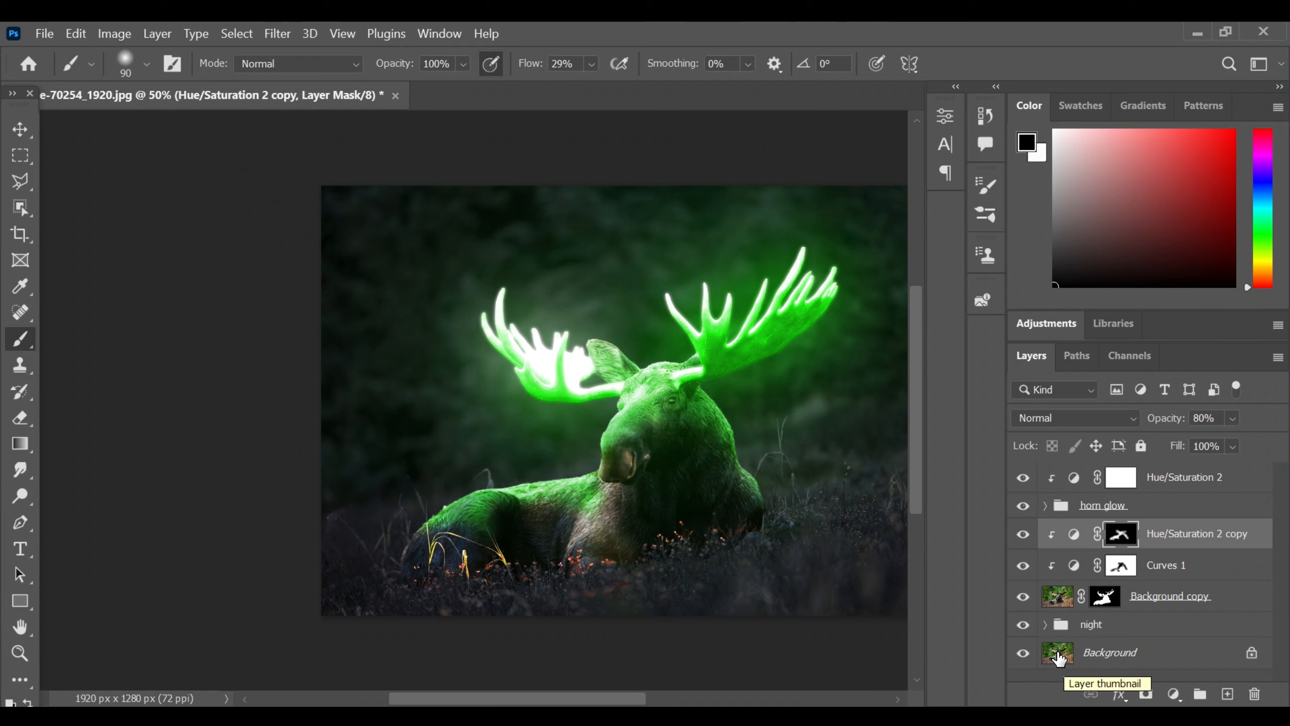
{"action": "left_click", "coordinate": [1050, 600]}
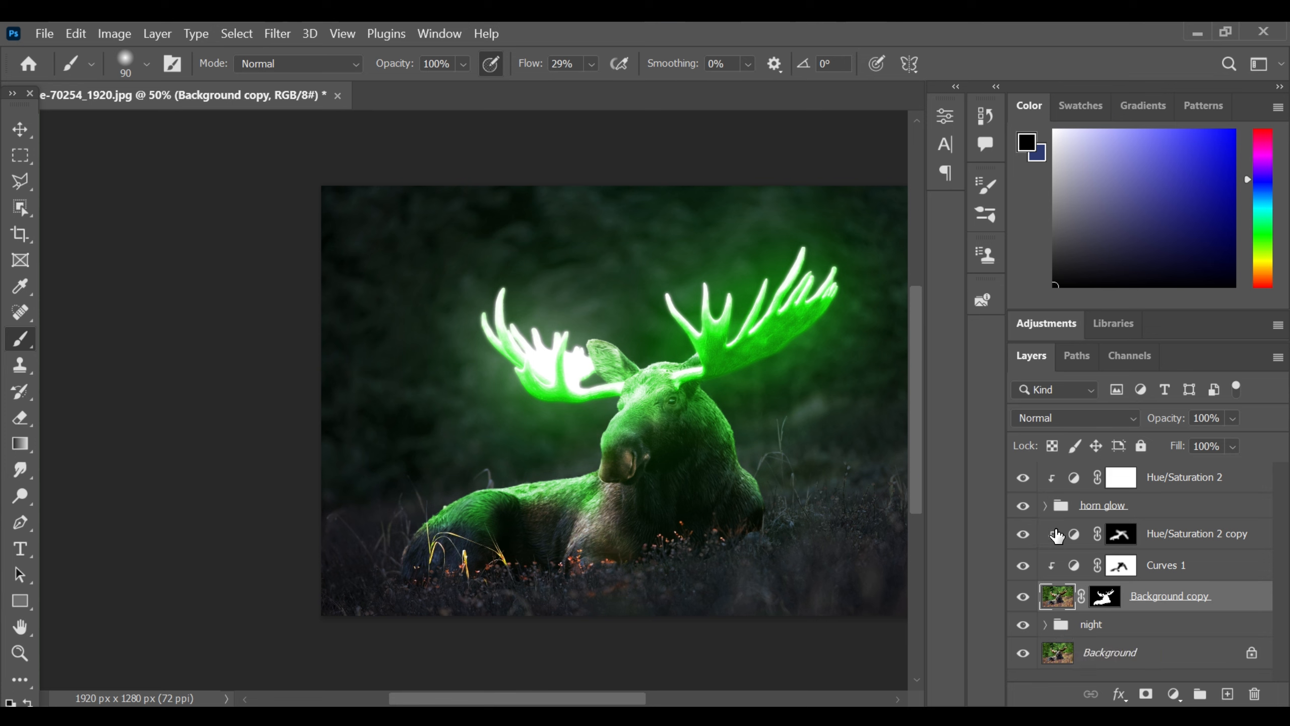
{"action": "left_click", "coordinate": [1116, 537]}
{"action": "key", "text": "ctrl+j"}
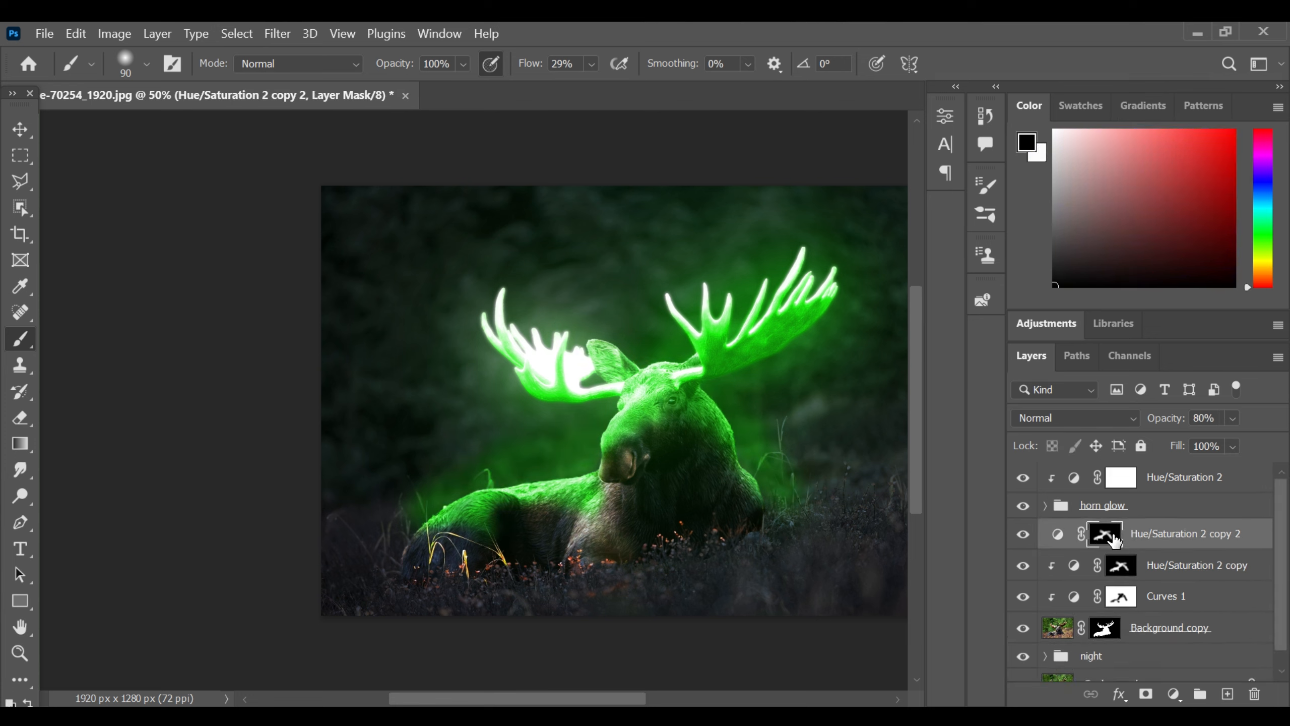
{"action": "key", "text": "ctrl+z"}
Duplicate the Hue/Saturation 2 copy layer and fill the duplicate's mask with black.
{"action": "left_click", "coordinate": [1071, 533]}
{"action": "key", "text": "ctrl+j"}
{"action": "key", "text": "Delete"}
{"action": "key", "text": "ctrl+z"}
{"action": "key", "text": "ctrl+BackSpace"}
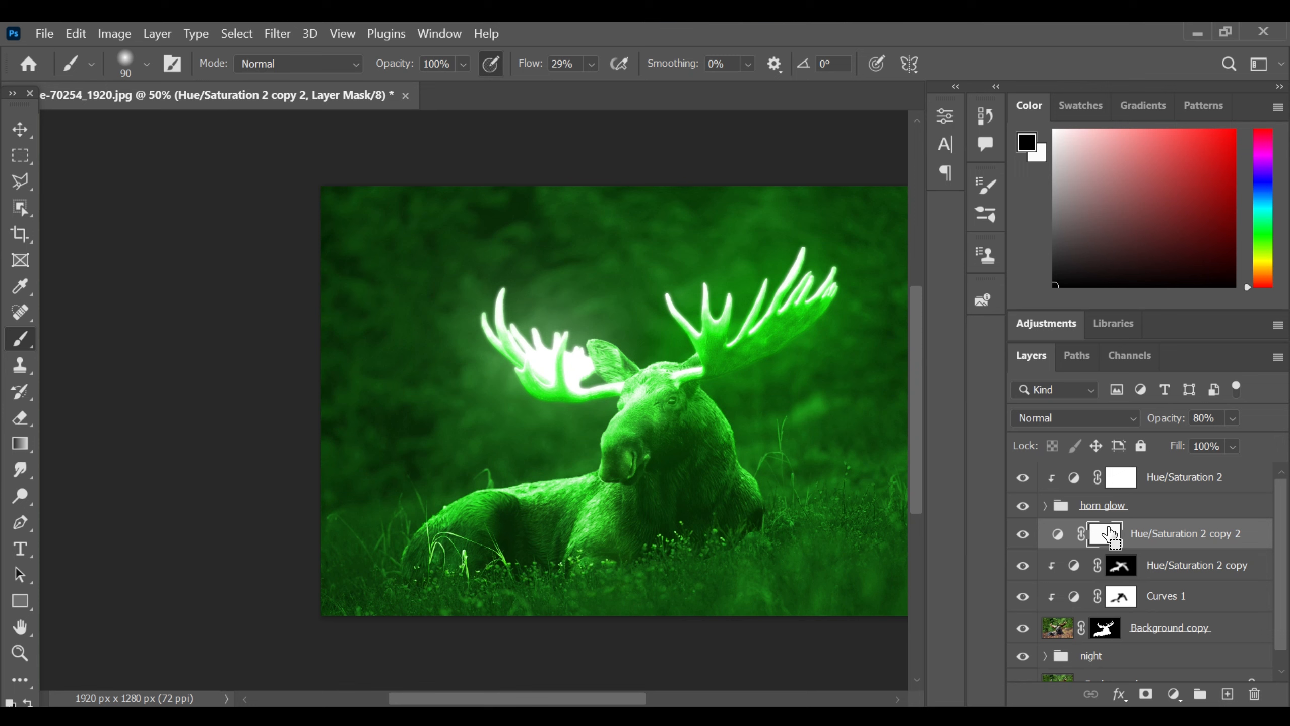
{"action": "key", "text": "alt+BackSpace"}
Set the Hue/Saturation 2 copy 2 layer to Color Dodge and paint white on its mask over the grass with a large soft brush.
{"action": "left_click", "coordinate": [1045, 418]}
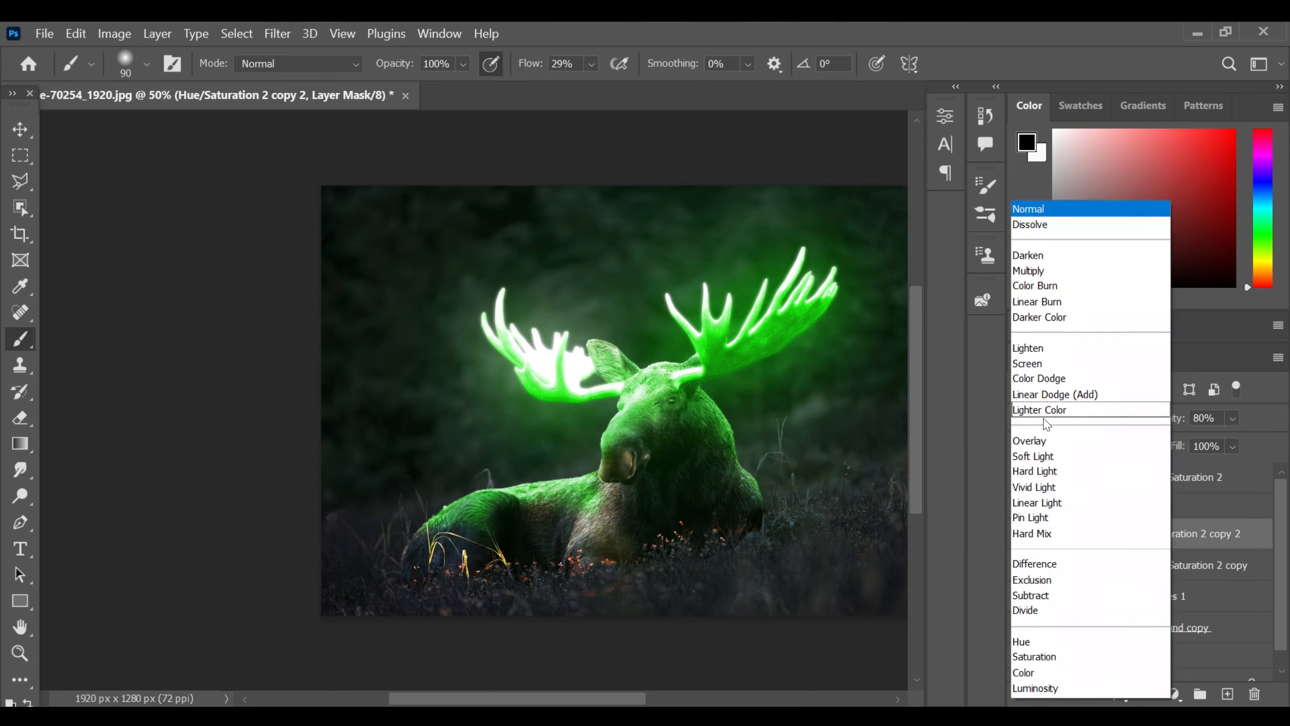
{"action": "left_click", "coordinate": [1046, 380]}
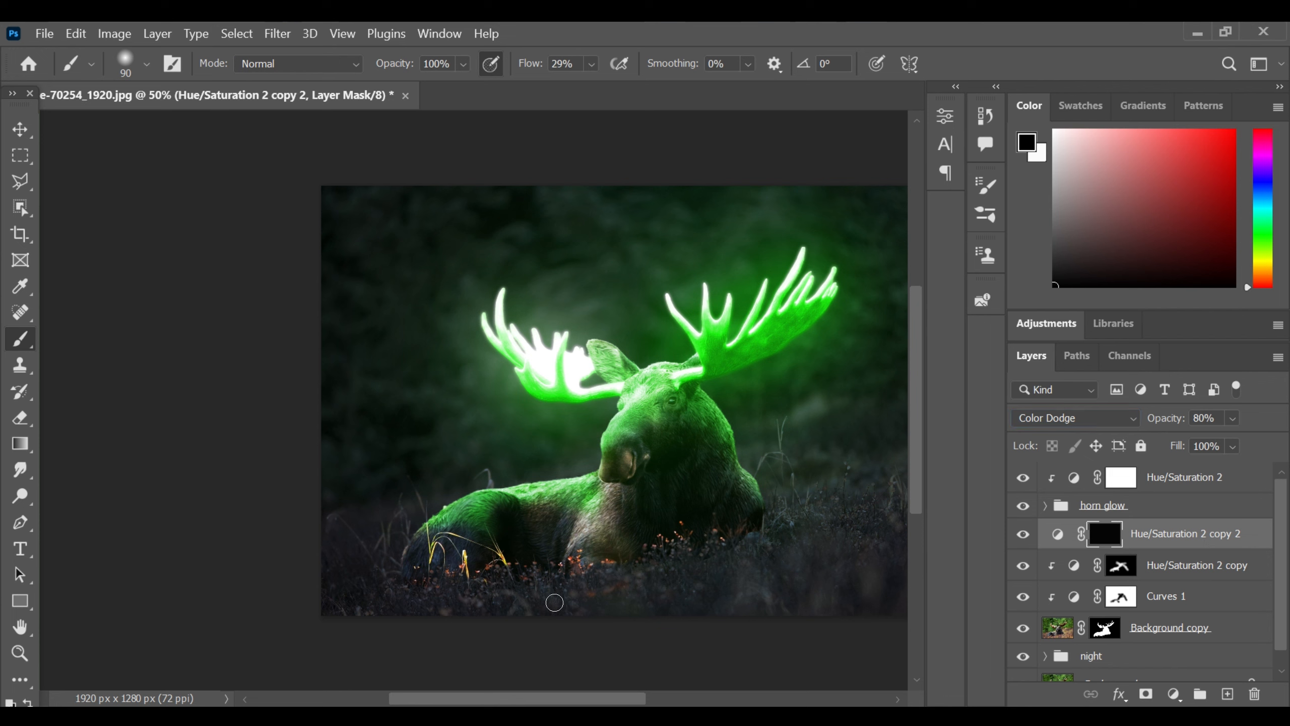
{"action": "key", "text": "x"}
{"action": "key", "text": "bracketright"}
{"action": "key", "text": "bracketright"}
{"action": "key", "text": "bracketright"}
{"action": "key", "text": "bracketright"}
{"action": "key", "text": "bracketright"}
{"action": "key", "text": "bracketright"}
{"action": "key", "text": "bracketright"}
{"action": "key", "text": "bracketright"}
{"action": "key", "text": "bracketleft"}
{"action": "key", "text": "bracketleft"}
{"action": "mouse_move", "coordinate": [642, 599]}
{"action": "left_mouse_down"}
{"action": "mouse_move", "coordinate": [790, 537]}
{"action": "mouse_move", "coordinate": [716, 590]}
{"action": "mouse_move", "coordinate": [666, 551]}
{"action": "mouse_move", "coordinate": [672, 564]}
{"action": "mouse_move", "coordinate": [500, 593]}
{"action": "mouse_move", "coordinate": [383, 566]}
{"action": "mouse_move", "coordinate": [523, 578]}
{"action": "mouse_move", "coordinate": [659, 560]}
{"action": "mouse_move", "coordinate": [673, 574]}
{"action": "mouse_move", "coordinate": [756, 552]}
{"action": "mouse_move", "coordinate": [675, 538]}
{"action": "left_mouse_up"}
{"action": "key", "text": "bracketleft"}
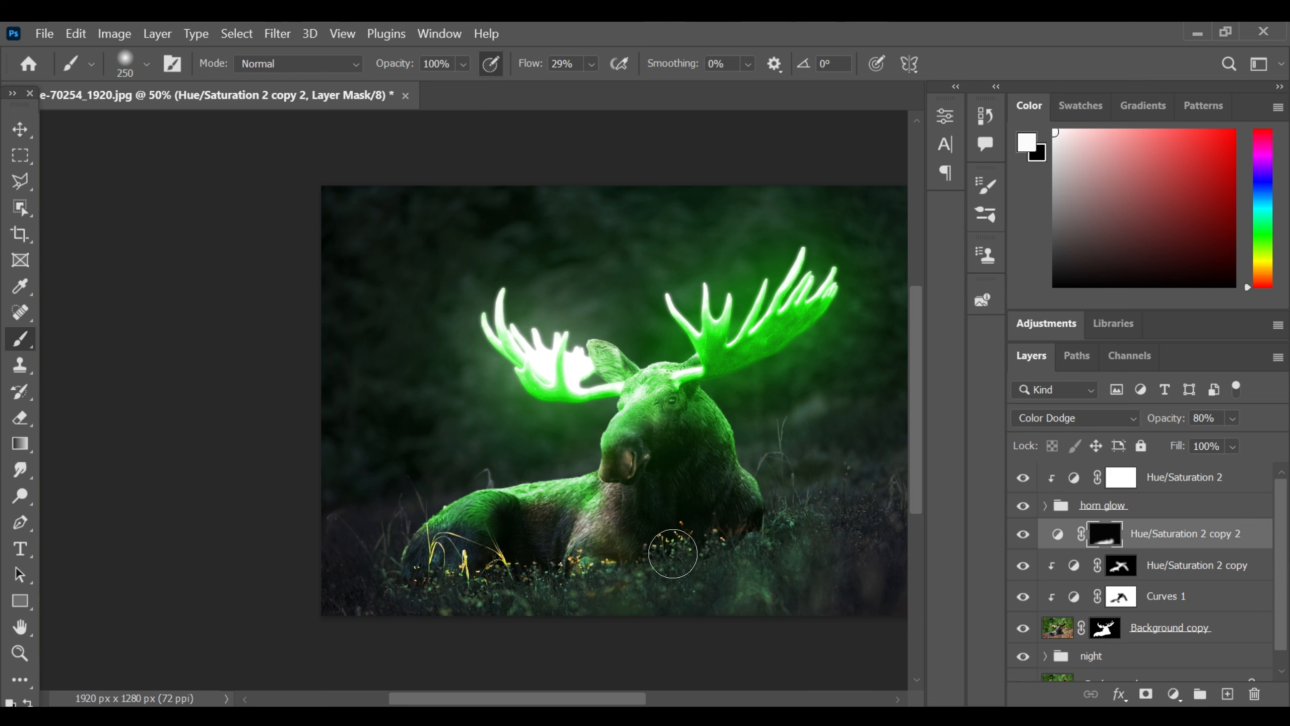
{"action": "mouse_move", "coordinate": [792, 490]}
{"action": "left_mouse_down"}
{"action": "mouse_move", "coordinate": [756, 614]}
{"action": "mouse_move", "coordinate": [550, 628]}
{"action": "left_mouse_up"}
Extend the green light on the mask to the grass behind the moose's rump with a 125 px white brush.
{"action": "key", "text": "bracketleft"}
{"action": "key", "text": "bracketleft"}
{"action": "key", "text": "bracketleft"}
{"action": "key", "text": "bracketleft"}
{"action": "left_click_drag", "start_coordinate": [486, 471], "coordinate": [409, 532]}
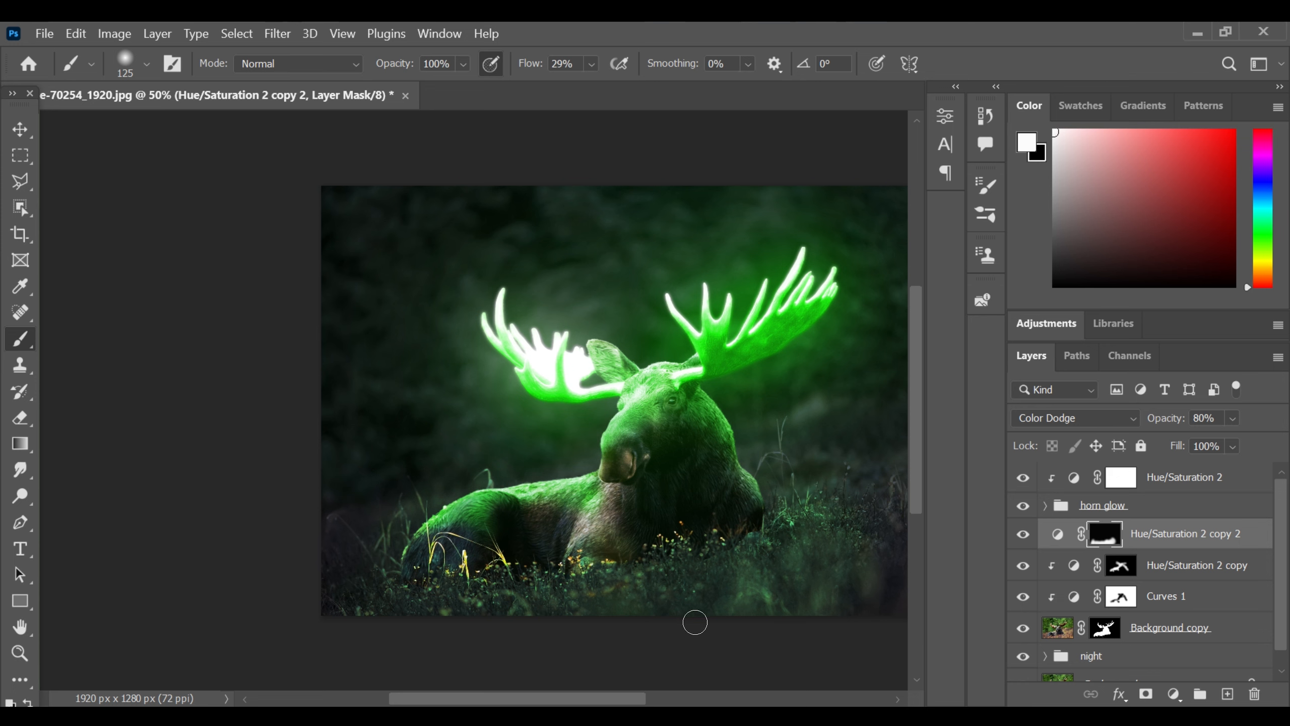
Compare the grass with the Hue/Saturation 2 copy 2 layer hidden and shown, and check its blend modes, keeping Color Dodge.
{"action": "key", "text": "ctrl+minus"}
{"action": "left_click", "coordinate": [1024, 534]}
{"action": "left_click", "coordinate": [1024, 535]}
{"action": "left_click", "coordinate": [1087, 418]}
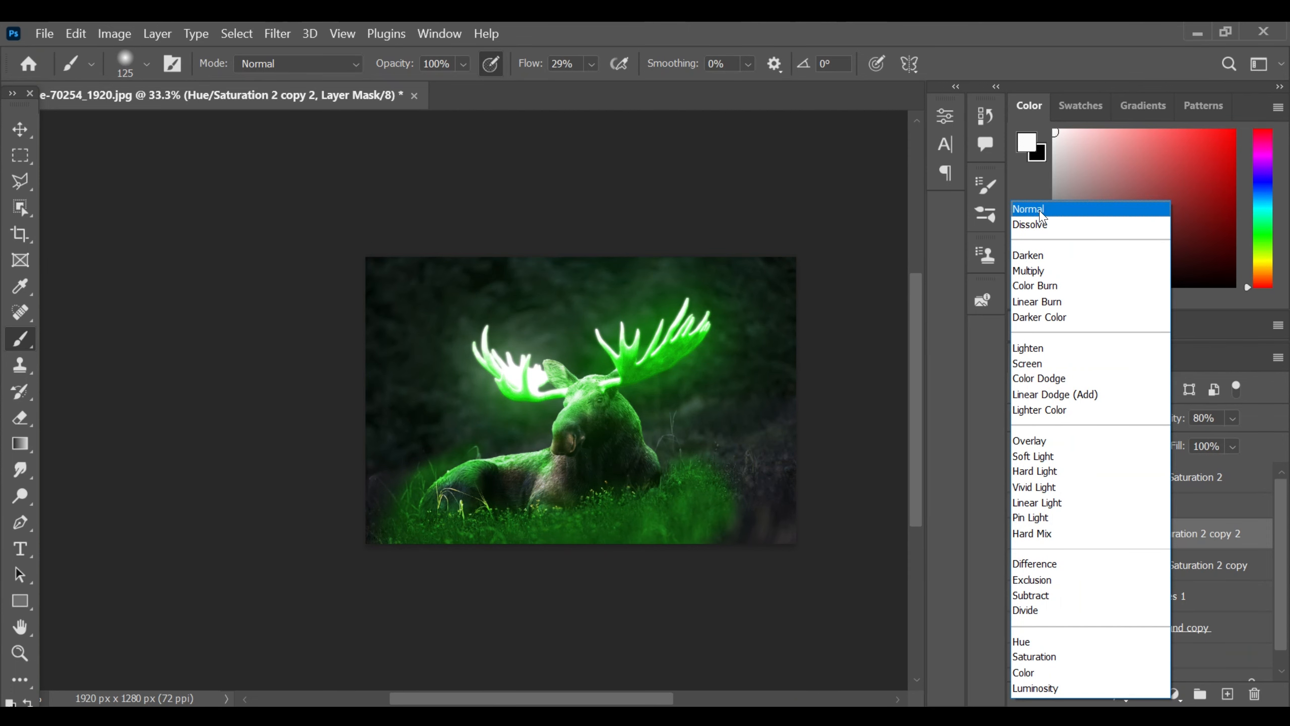
{"action": "left_click", "coordinate": [1038, 378]}
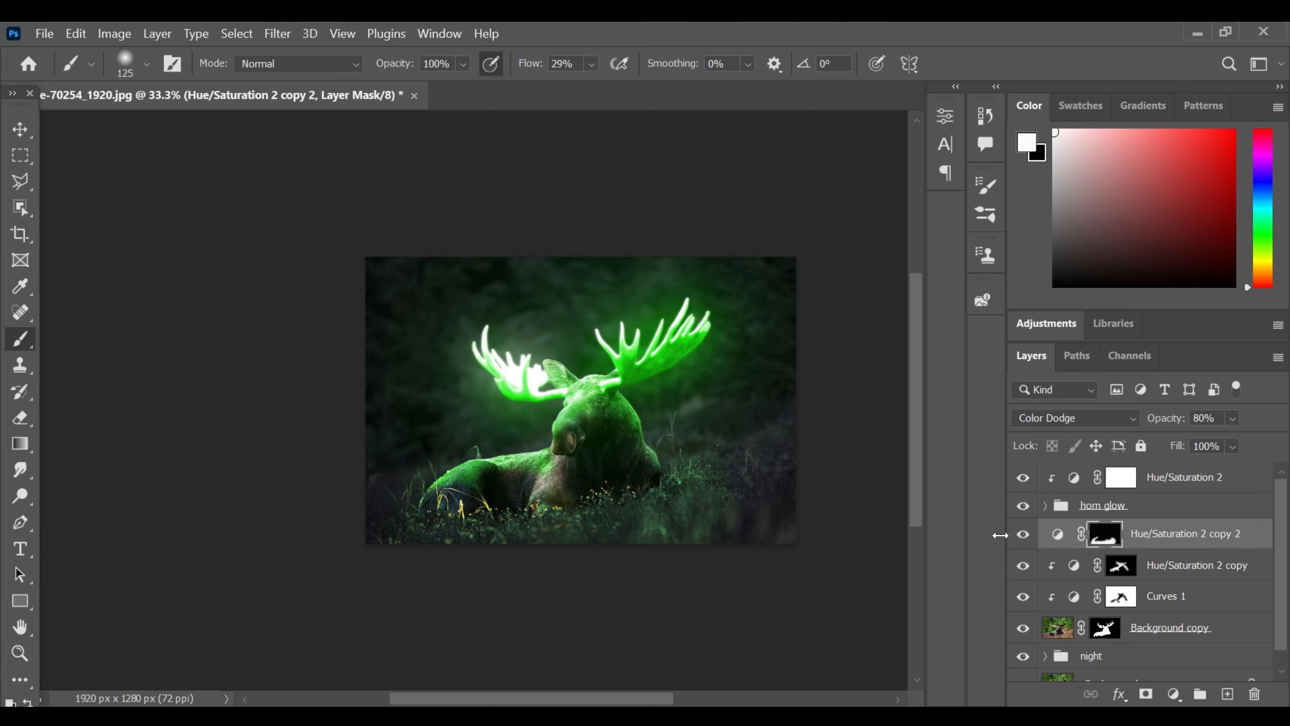
Paint black on the Hue/Saturation 2 copy mask along the moose's lower chest and belly to reduce the green light.
{"action": "left_click", "coordinate": [1117, 565]}
{"action": "key", "text": "ctrl+plus"}
{"action": "key", "text": "ctrl+plus"}
{"action": "key", "text": "x"}
{"action": "mouse_move", "coordinate": [646, 553]}
{"action": "left_mouse_down"}
{"action": "mouse_move", "coordinate": [566, 555]}
{"action": "mouse_move", "coordinate": [646, 542]}
{"action": "mouse_move", "coordinate": [664, 519]}
{"action": "mouse_move", "coordinate": [644, 537]}
{"action": "mouse_move", "coordinate": [527, 568]}
{"action": "left_mouse_up"}
{"action": "key", "text": "ctrl+minus"}
{"action": "key", "text": "ctrl+minus"}
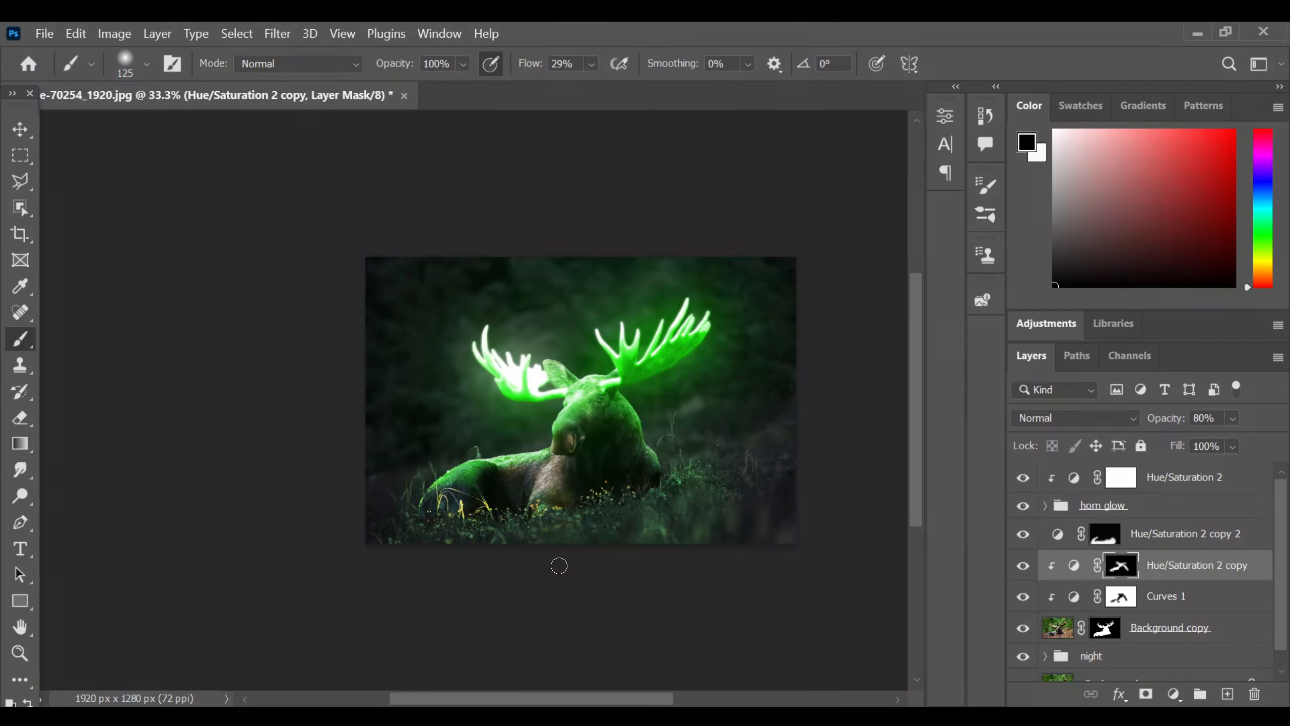
{"action": "key", "text": "ctrl+plus"}
{"action": "key", "text": "ctrl+plus"}
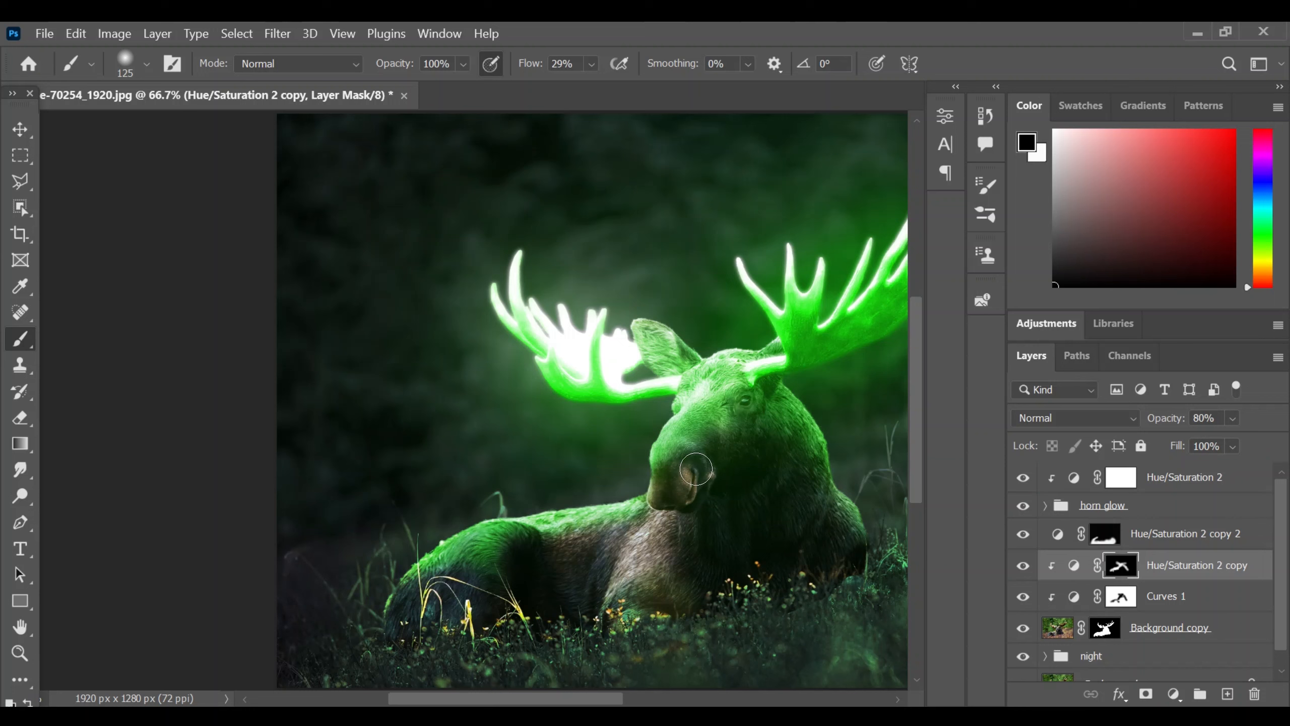
{"action": "key", "text": "x"}
{"action": "key", "text": "x"}
{"action": "key", "text": "ctrl+minus"}
{"action": "key", "text": "ctrl+minus"}
{"action": "key", "text": "ctrl+minus"}
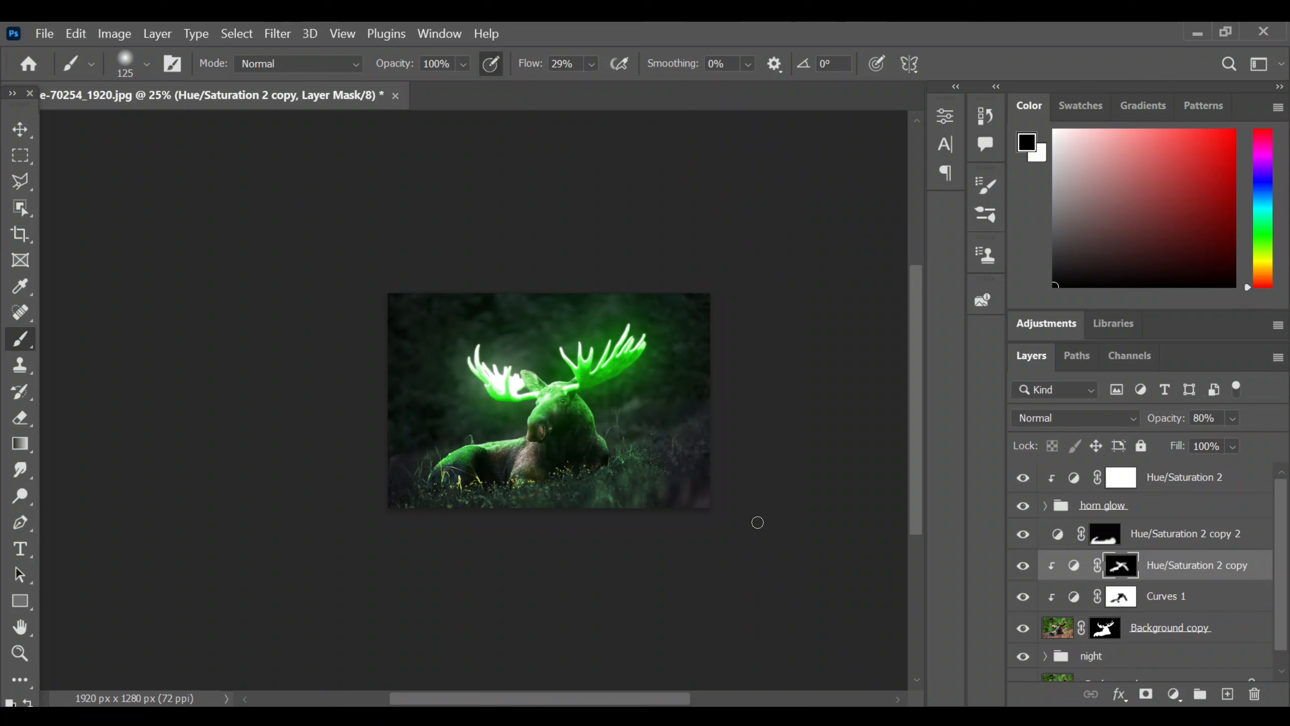
Compare the image with the Hue/Saturation 2 copy and Hue/Saturation 2 copy 2 layers hidden and shown in turn.
{"action": "left_click", "coordinate": [1023, 564]}
{"action": "left_click", "coordinate": [1023, 565]}
{"action": "left_click", "coordinate": [1023, 533]}
{"action": "left_click", "coordinate": [1022, 536]}
{"action": "key", "text": "ctrl+plus"}
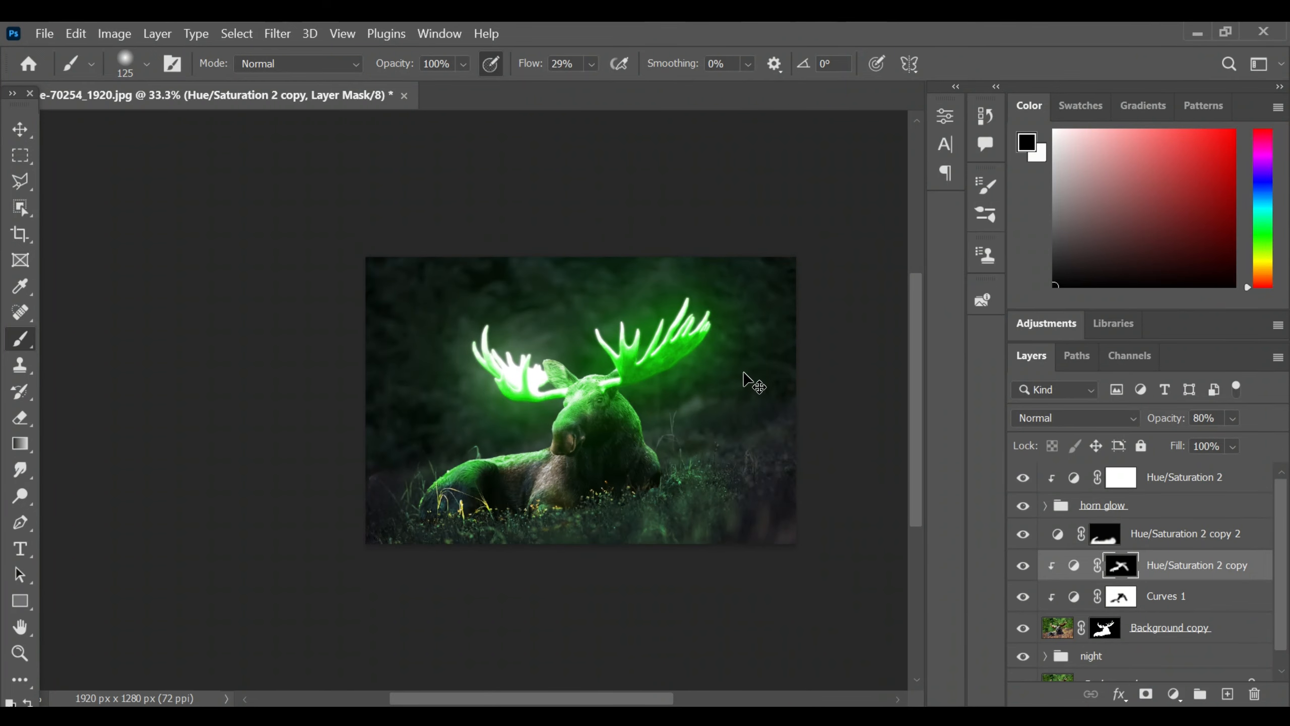
Reduce the brush size to 60 px.
{"action": "key", "text": "ctrl+plus"}
{"action": "key", "text": "ctrl+plus"}
{"action": "key", "text": "bracketleft"}
{"action": "key", "text": "bracketleft"}
{"action": "key", "text": "bracketleft"}
{"action": "key", "text": "bracketleft"}
{"action": "key", "text": "bracketleft"}
{"action": "key", "text": "ctrl+minus"}
{"action": "key", "text": "ctrl+minus"}
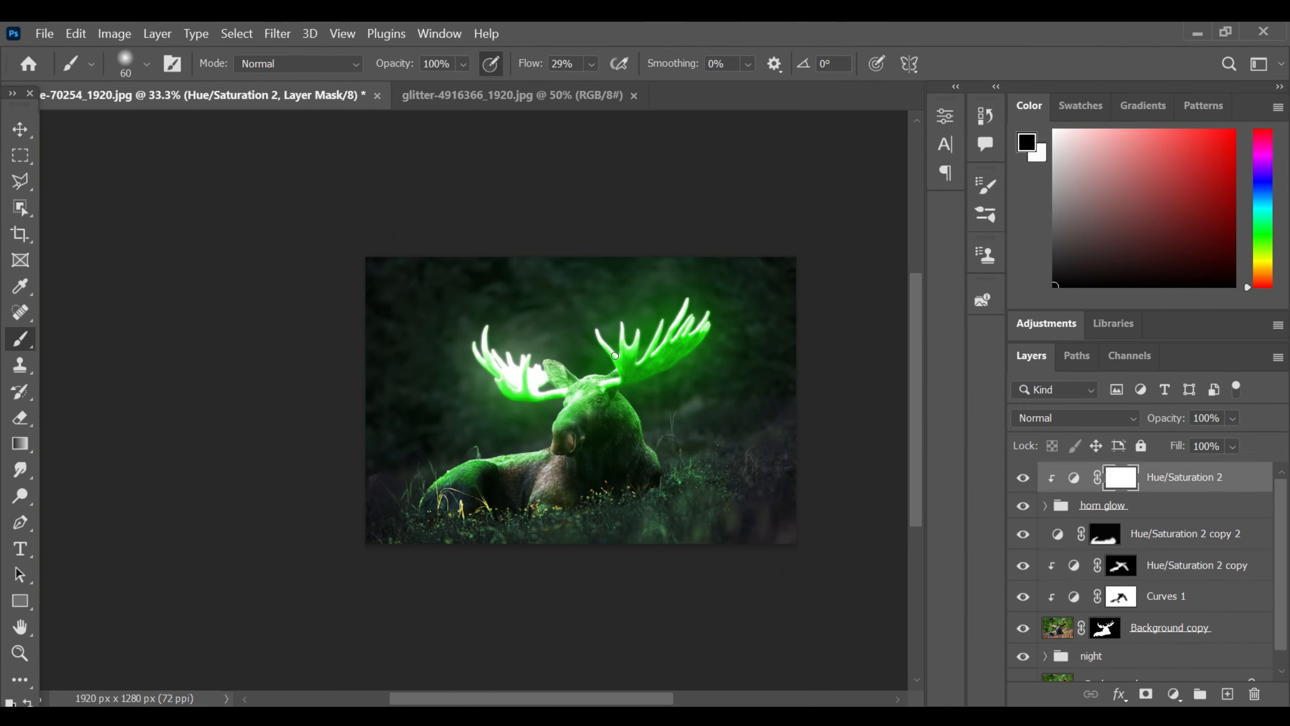
Select the entire glitter image and move it into the moose document as a new layer.
{"action": "left_click", "coordinate": [20, 129]}
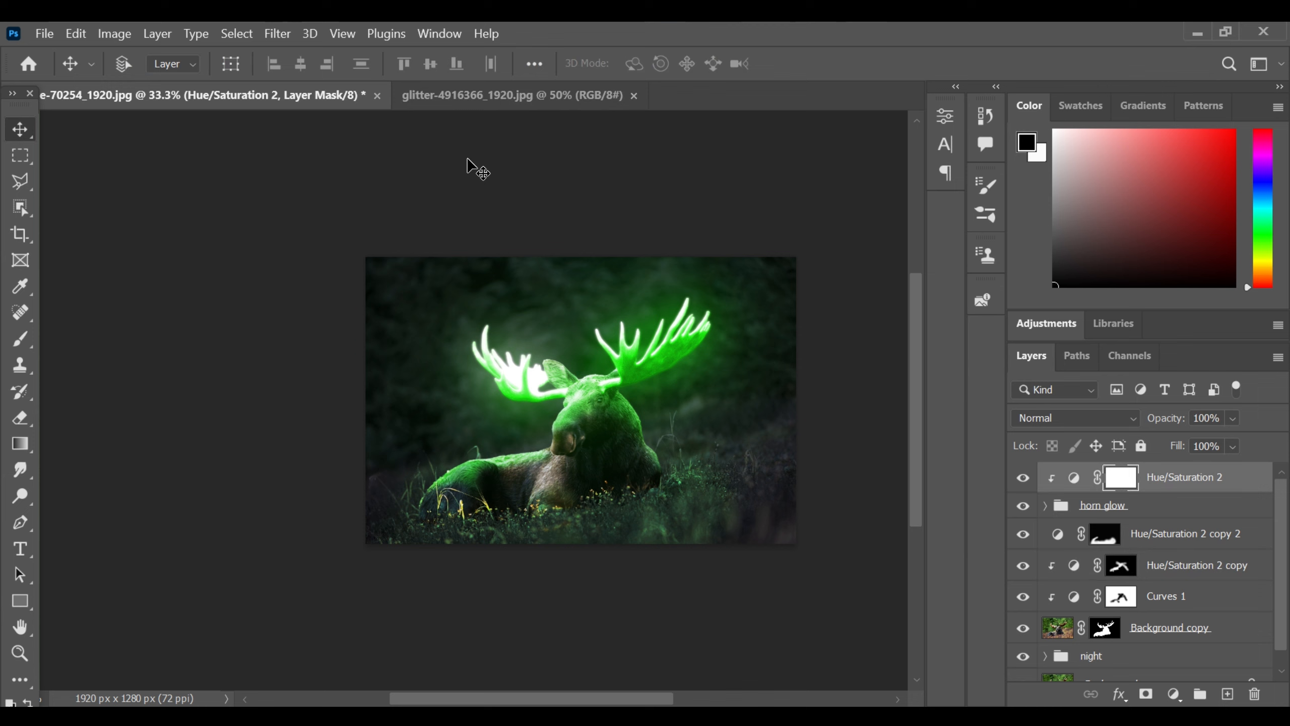
{"action": "left_click", "coordinate": [512, 95]}
{"action": "key", "text": "ctrl+a"}
{"action": "left_click", "coordinate": [229, 95]}
{"action": "left_click", "coordinate": [486, 97]}
{"action": "left_click_drag", "start_coordinate": [363, 346], "coordinate": [562, 390]}
Scale the glitter layer down and position it over the moose's antlers and head.
{"action": "key", "text": "ctrl+t"}
{"action": "left_click_drag", "start_coordinate": [838, 286], "coordinate": [769, 328]}
{"action": "left_click_drag", "start_coordinate": [675, 483], "coordinate": [654, 429]}
{"action": "key", "text": "Return"}
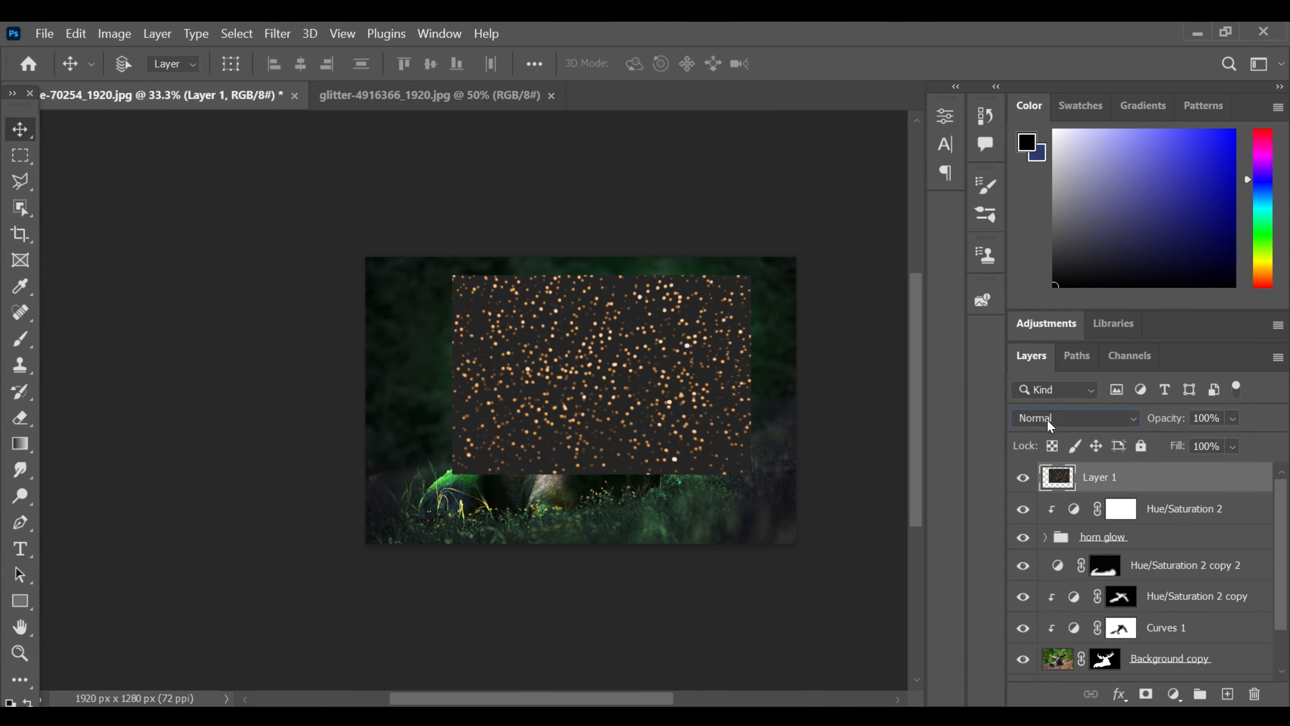
Set the glitter layer's blend mode to Screen and darken its background with Levels.
{"action": "left_click", "coordinate": [1056, 418]}
{"action": "left_click", "coordinate": [1030, 365]}
{"action": "key", "text": "ctrl+l"}
{"action": "left_click_drag", "start_coordinate": [661, 336], "coordinate": [710, 337]}
{"action": "left_click", "coordinate": [995, 149]}
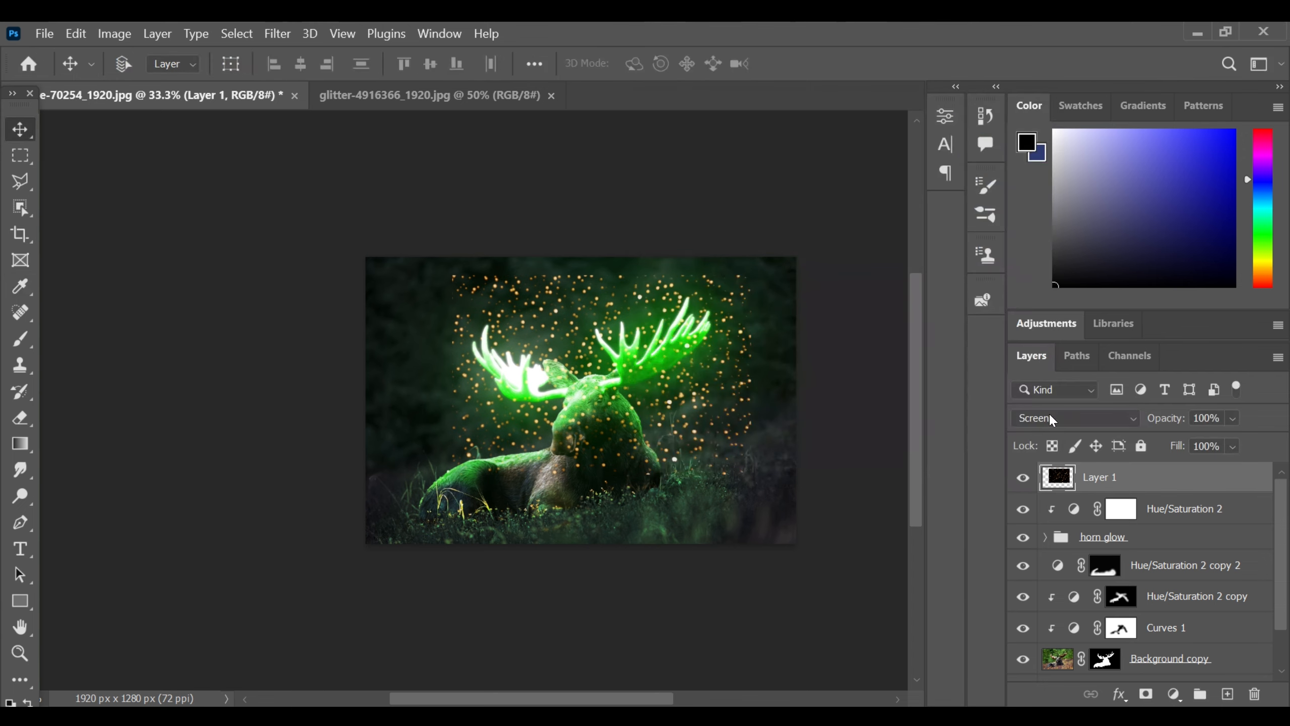
Add a layer mask to the glitter layer and fill it with black.
{"action": "key", "text": "ctrl+i"}
{"action": "key", "text": "ctrl+z"}
{"action": "left_click", "coordinate": [1145, 694], "text": "alt"}
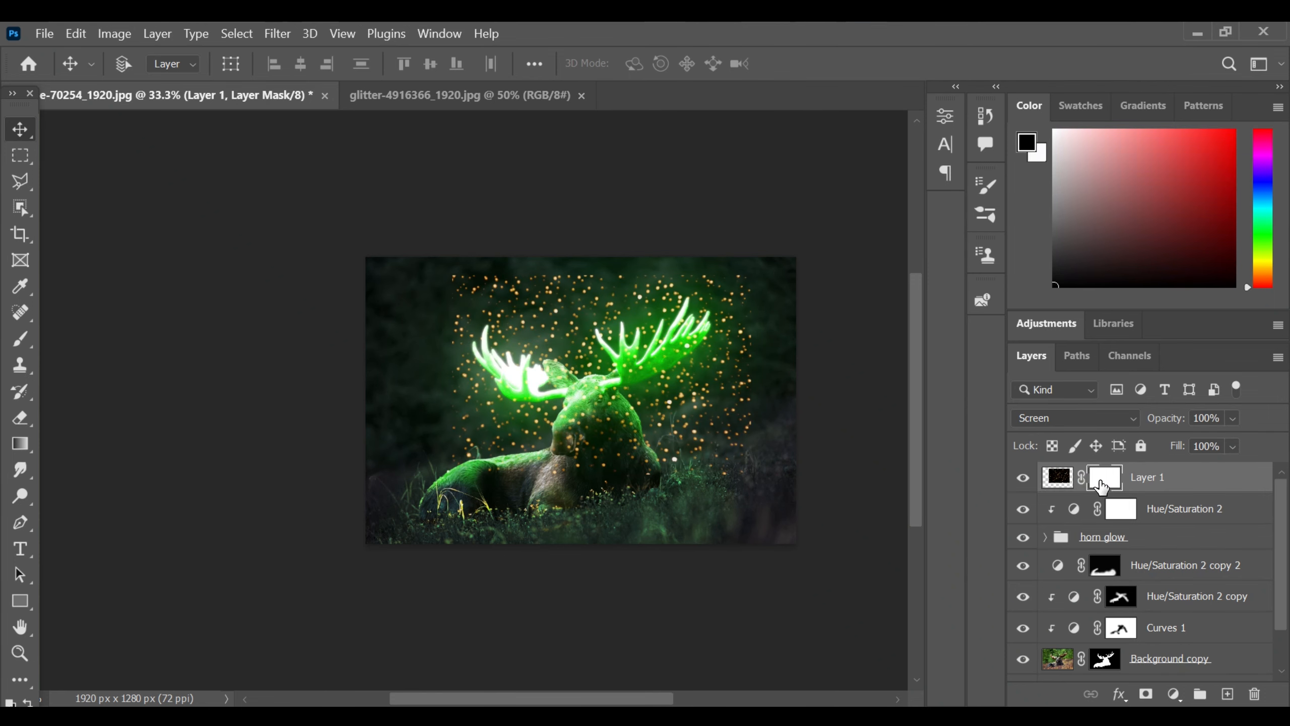
Paint white on the glitter layer's mask with a 35 px brush to reveal particles along the lower edge of the left antler.
{"action": "key", "text": "ctrl+plus"}
{"action": "key", "text": "ctrl+plus"}
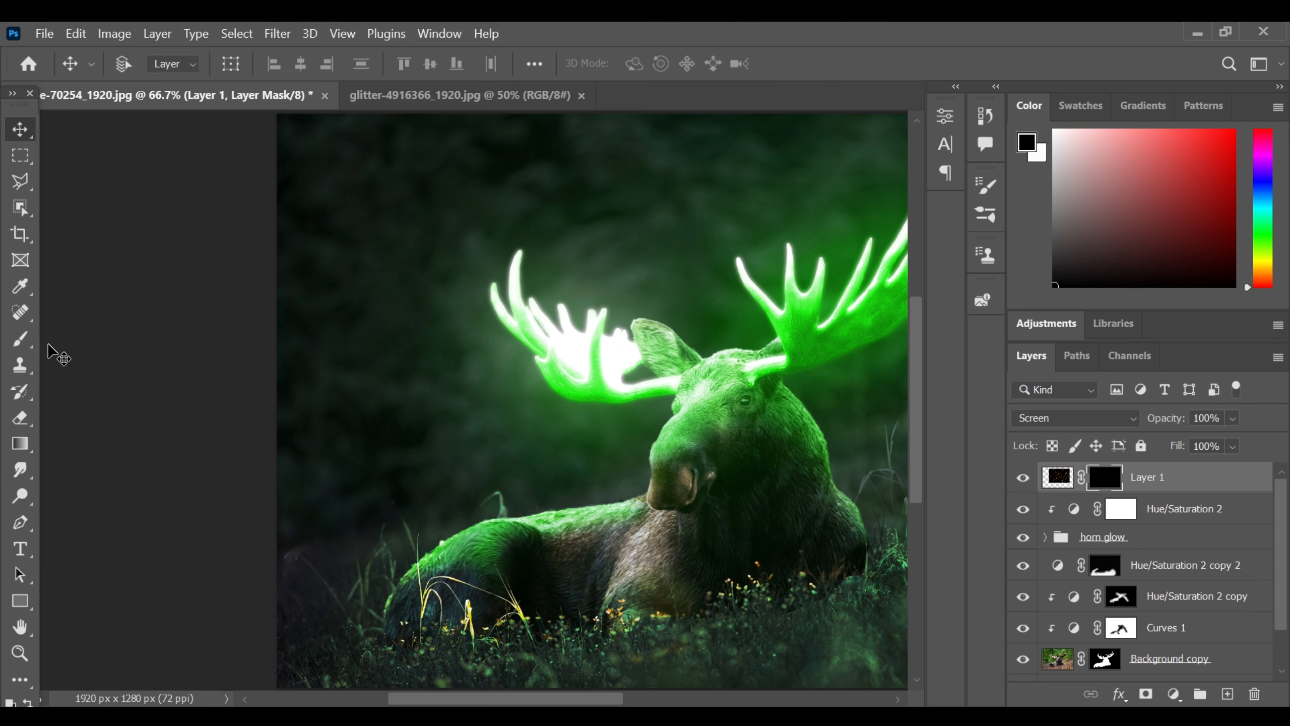
{"action": "left_click", "coordinate": [20, 339]}
{"action": "key", "text": "ctrl+plus"}
{"action": "key", "text": "ctrl+plus"}
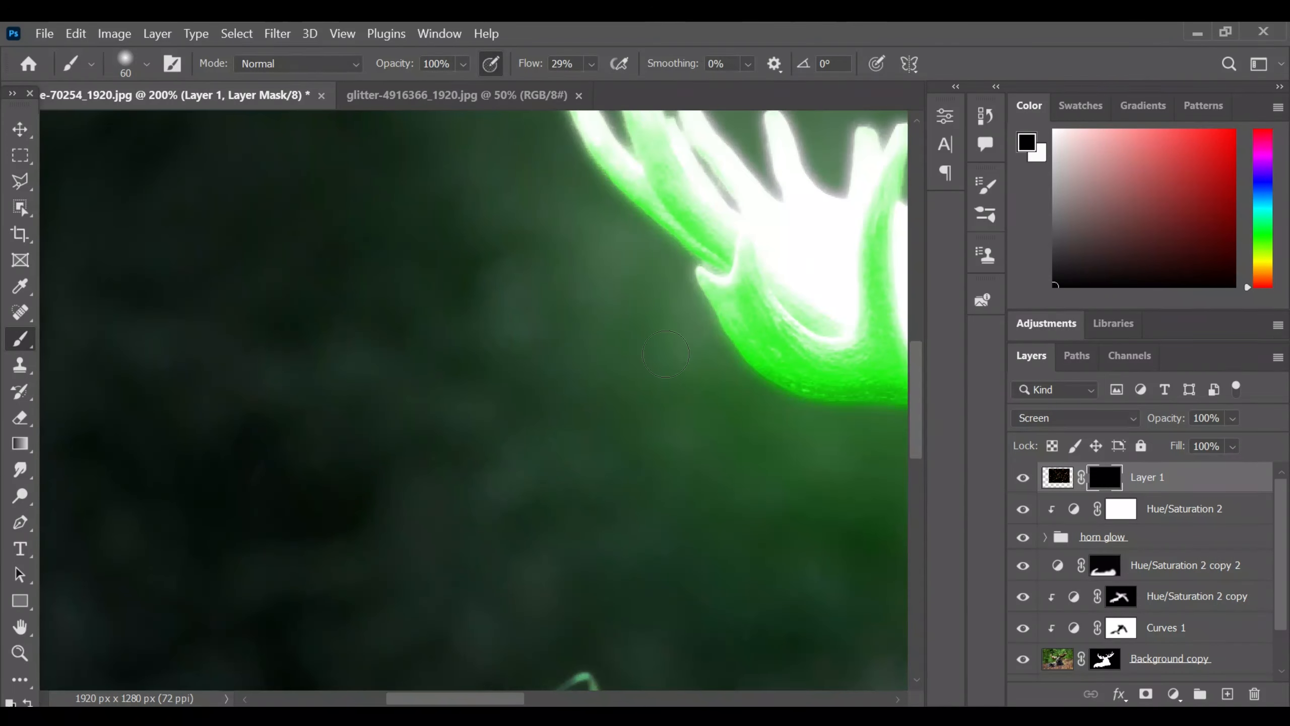
{"action": "left_click_drag", "start_coordinate": [515, 700], "coordinate": [570, 700]}
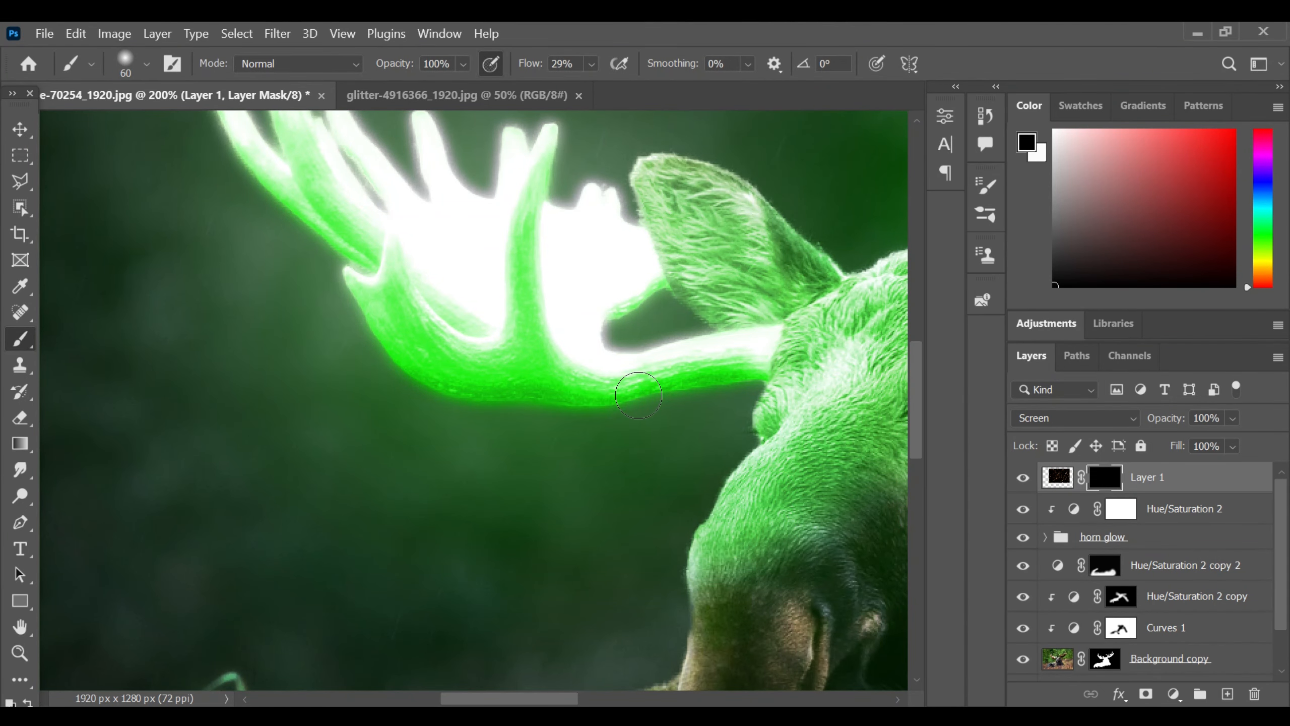
{"action": "key", "text": "x"}
{"action": "key", "text": "bracketleft"}
{"action": "key", "text": "bracketleft"}
{"action": "key", "text": "bracketleft"}
{"action": "key", "text": "bracketleft"}
{"action": "left_click_drag", "start_coordinate": [674, 400], "coordinate": [500, 419]}
Reveal glitter particles around the tips of the left antler and all around the right antler by painting white on the mask.
{"action": "key", "text": "ctrl+minus"}
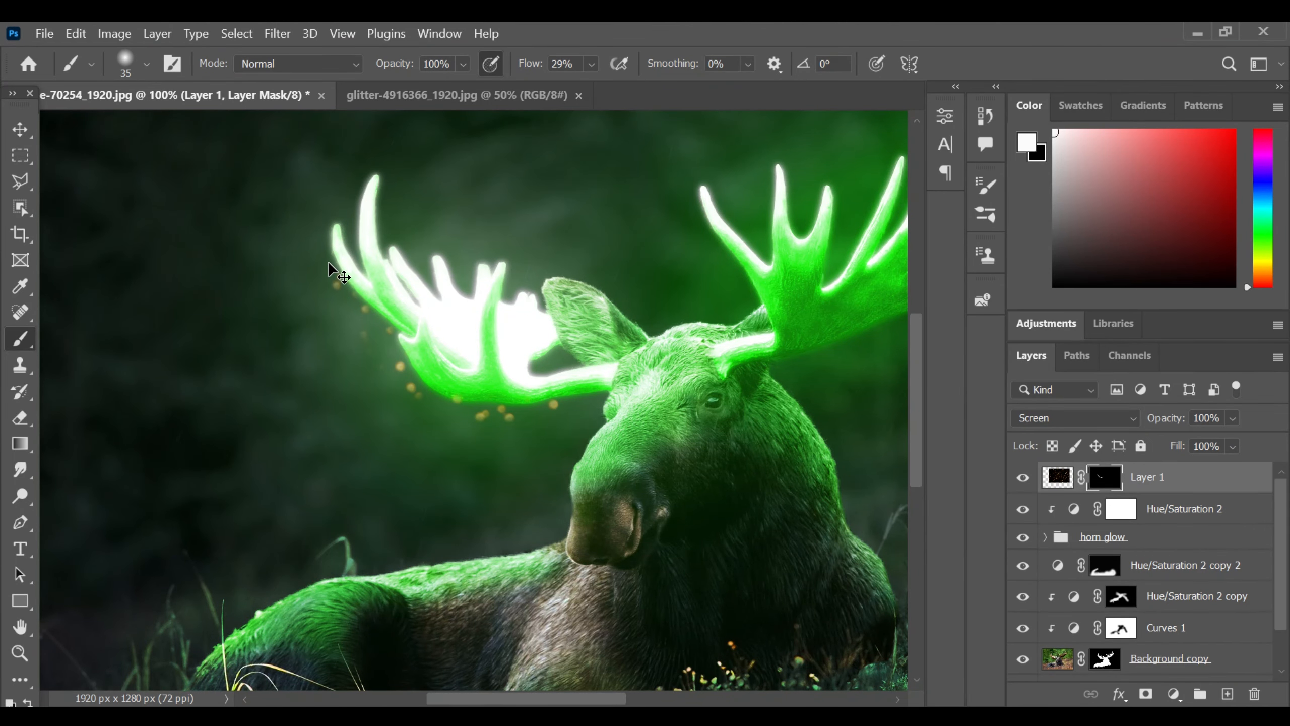
{"action": "key", "text": "ctrl+minus"}
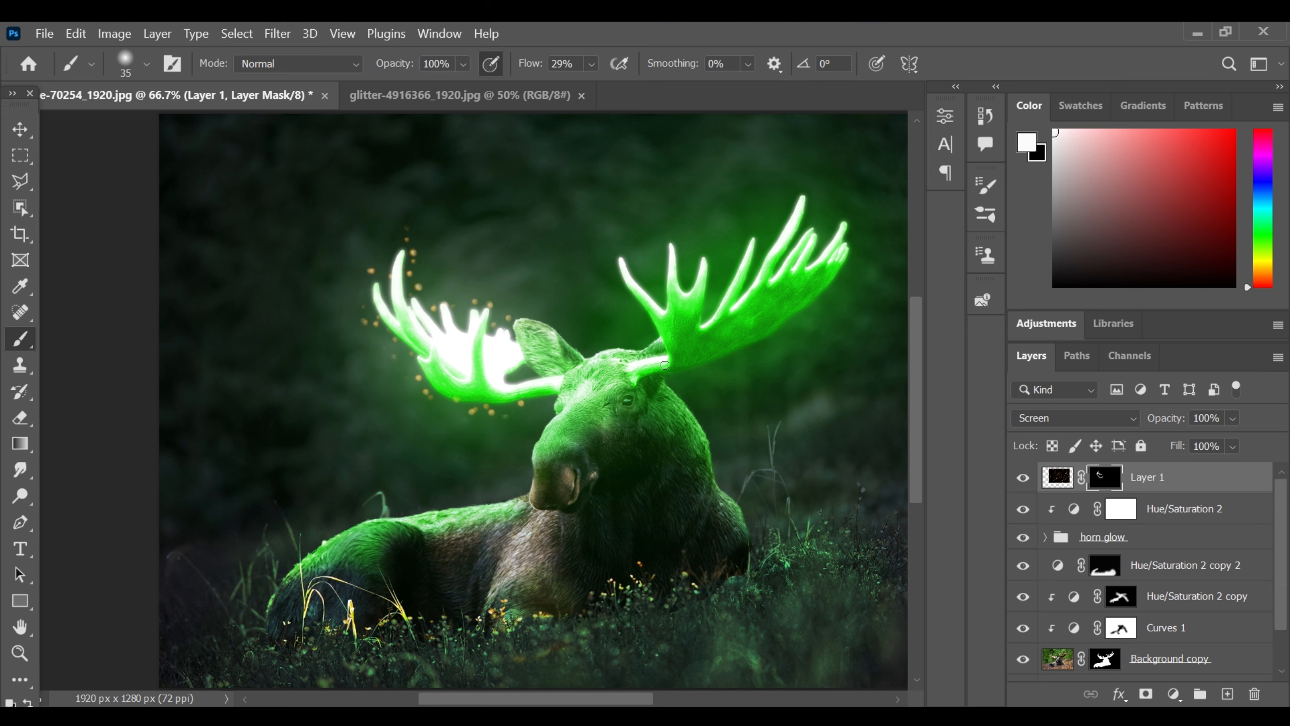
{"action": "left_click_drag", "start_coordinate": [700, 375], "coordinate": [771, 340]}
{"action": "key", "text": "ctrl+minus"}
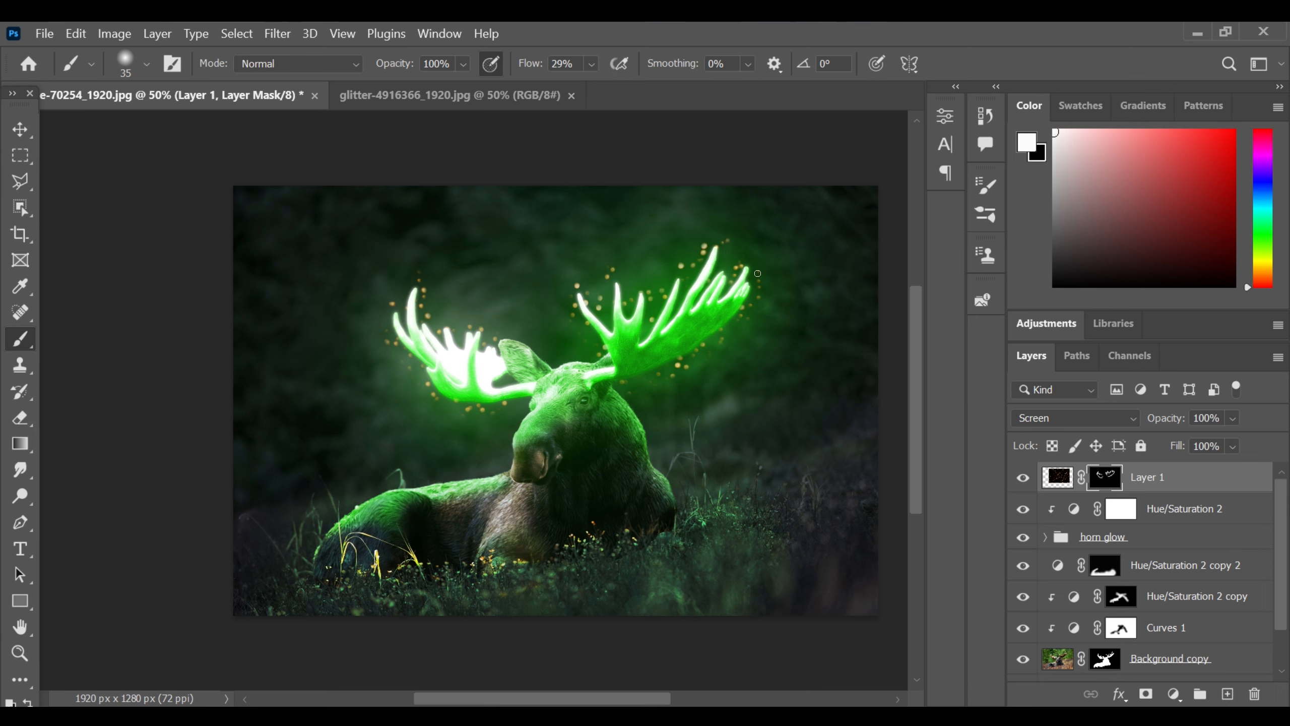
Duplicate the Hue/Saturation 2 layer, move the copy above the glitter layer and clip it to that layer.
{"action": "left_click", "coordinate": [1179, 510]}
{"action": "key", "text": "ctrl+j"}
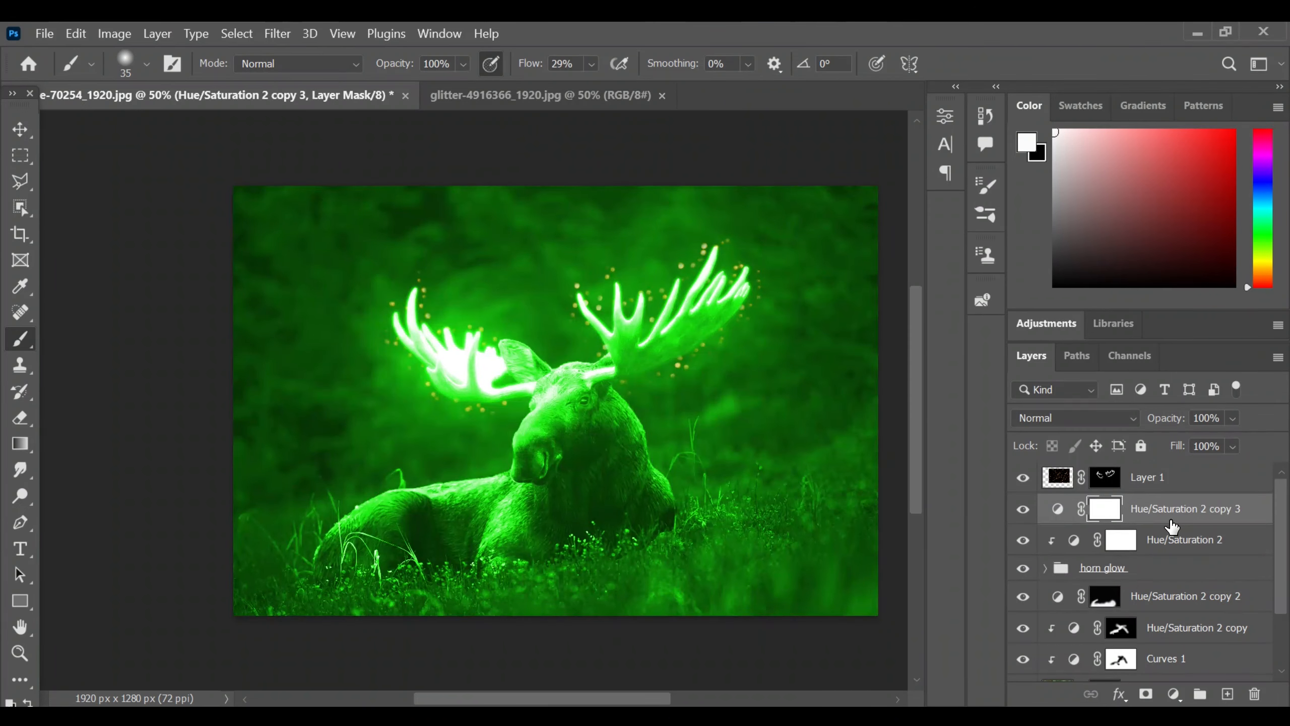
{"action": "left_click_drag", "start_coordinate": [1176, 509], "coordinate": [1156, 467]}
{"action": "double_click", "coordinate": [1057, 477]}
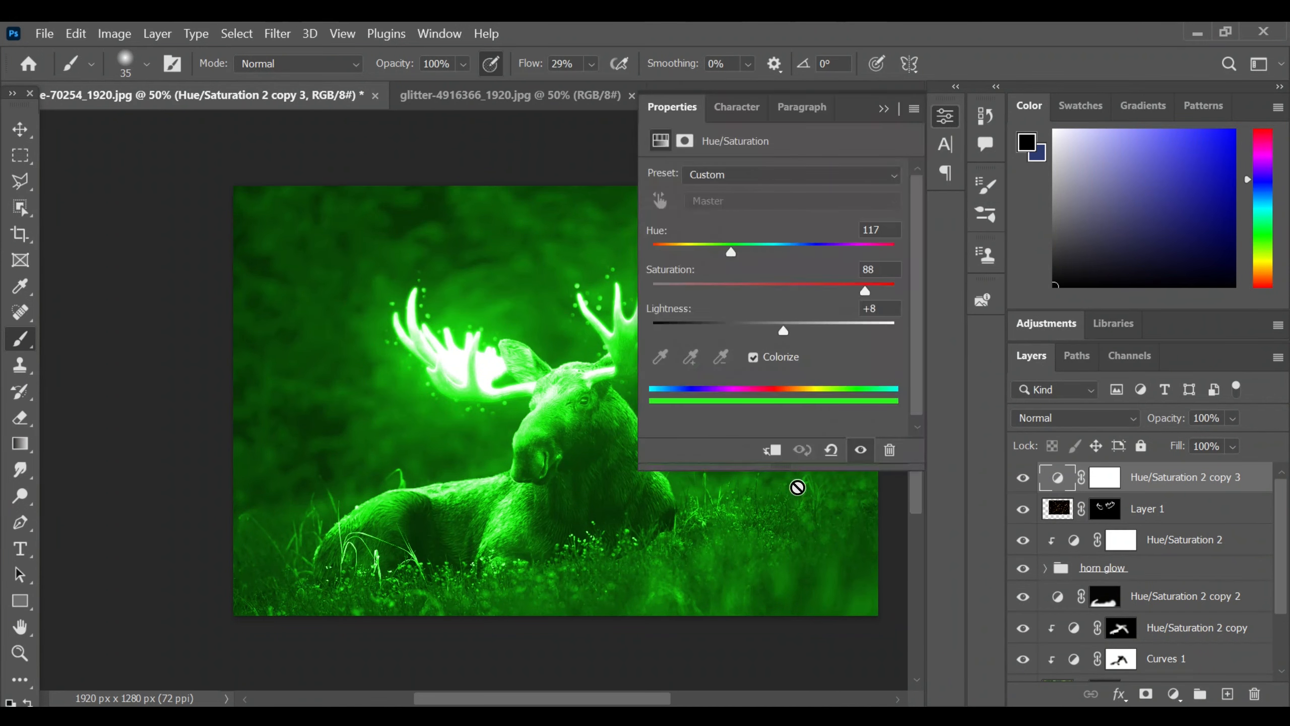
{"action": "left_click", "coordinate": [771, 450]}
{"action": "left_click", "coordinate": [944, 116]}
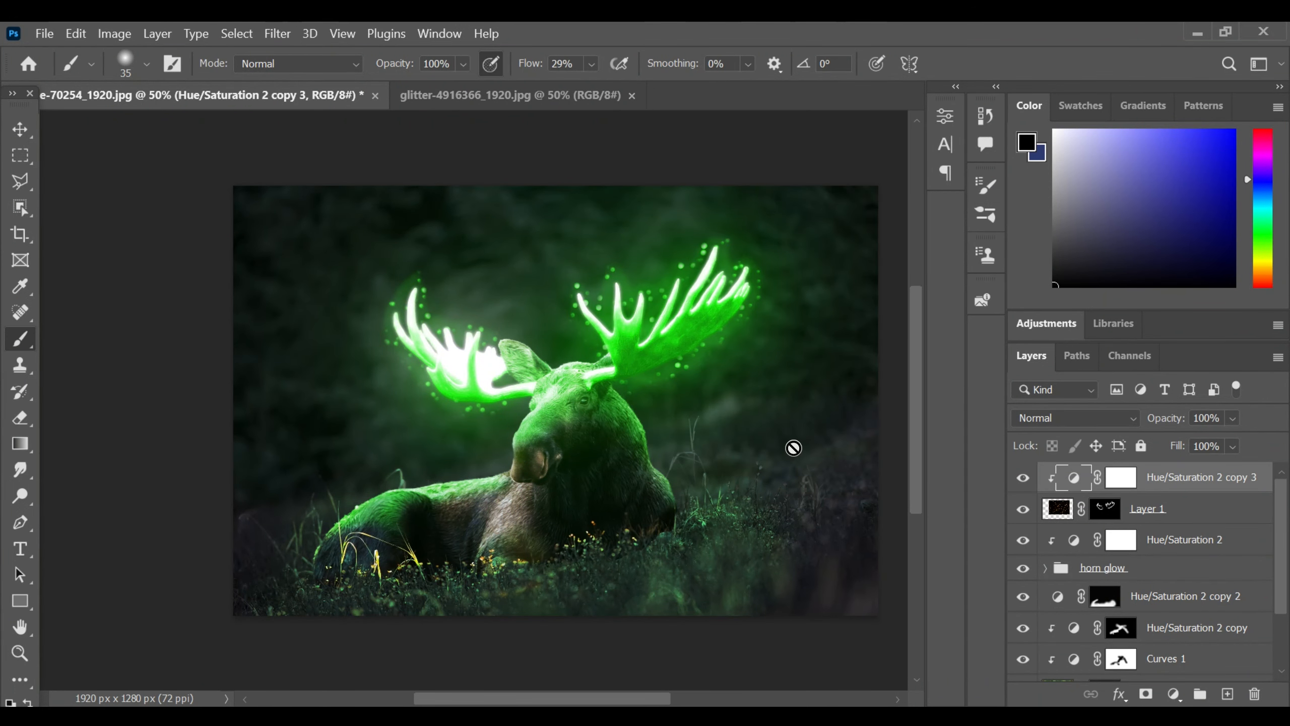
Set the blend mode of the Hue/Saturation 2 copy 3 layer to Overlay.
{"action": "left_click", "coordinate": [1072, 412]}
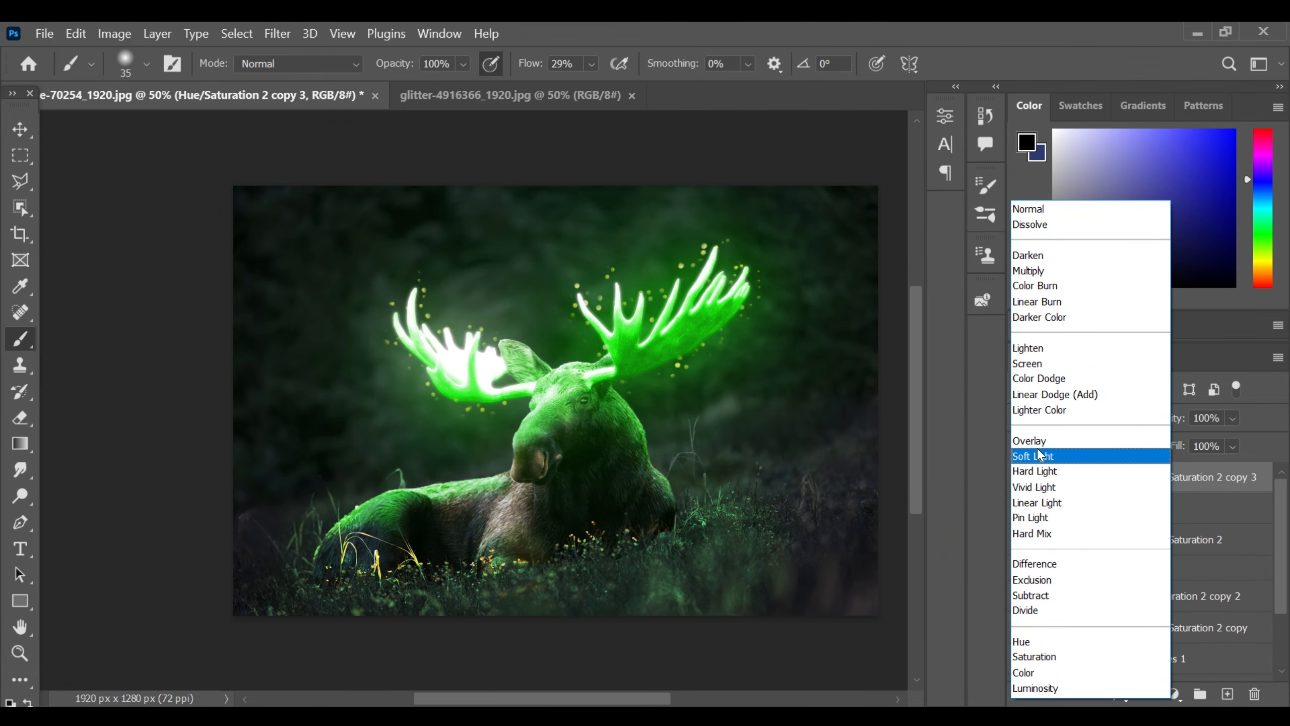
{"action": "left_click", "coordinate": [1038, 441]}
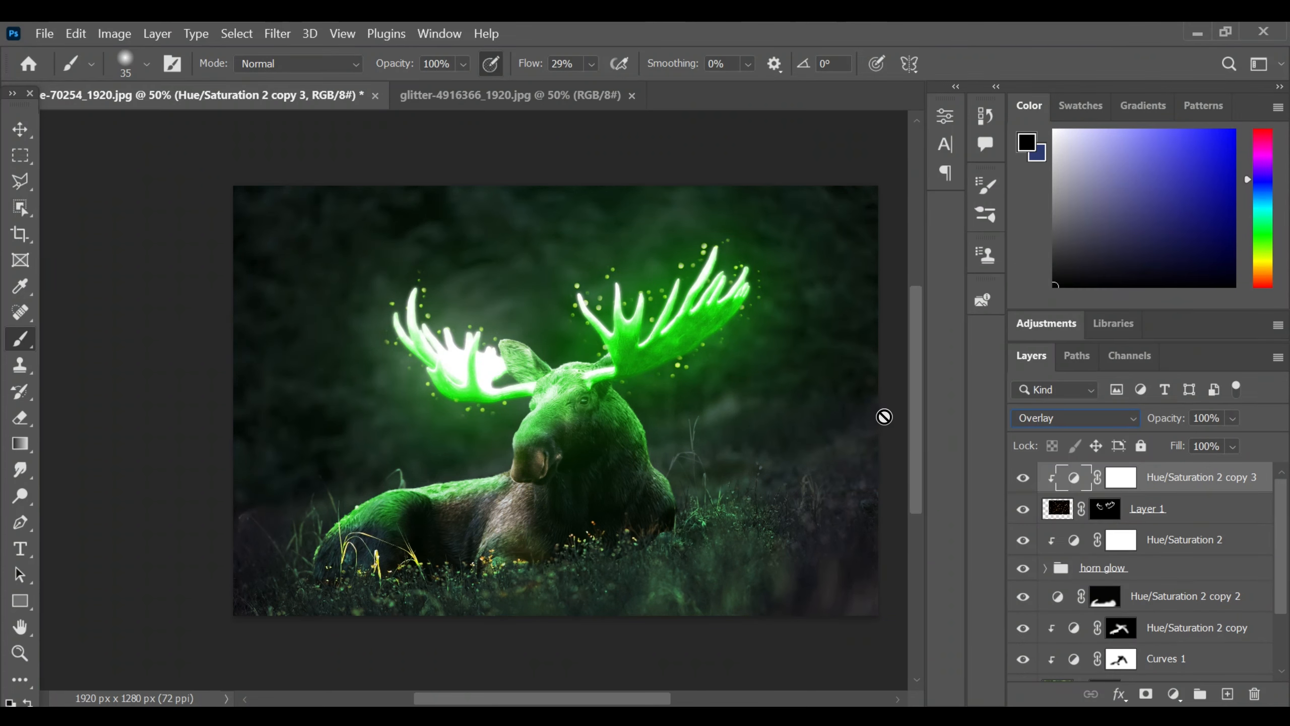
{"action": "key", "text": "v"}
{"action": "key", "text": "ctrl+minus"}
{"action": "key", "text": "ctrl+plus"}
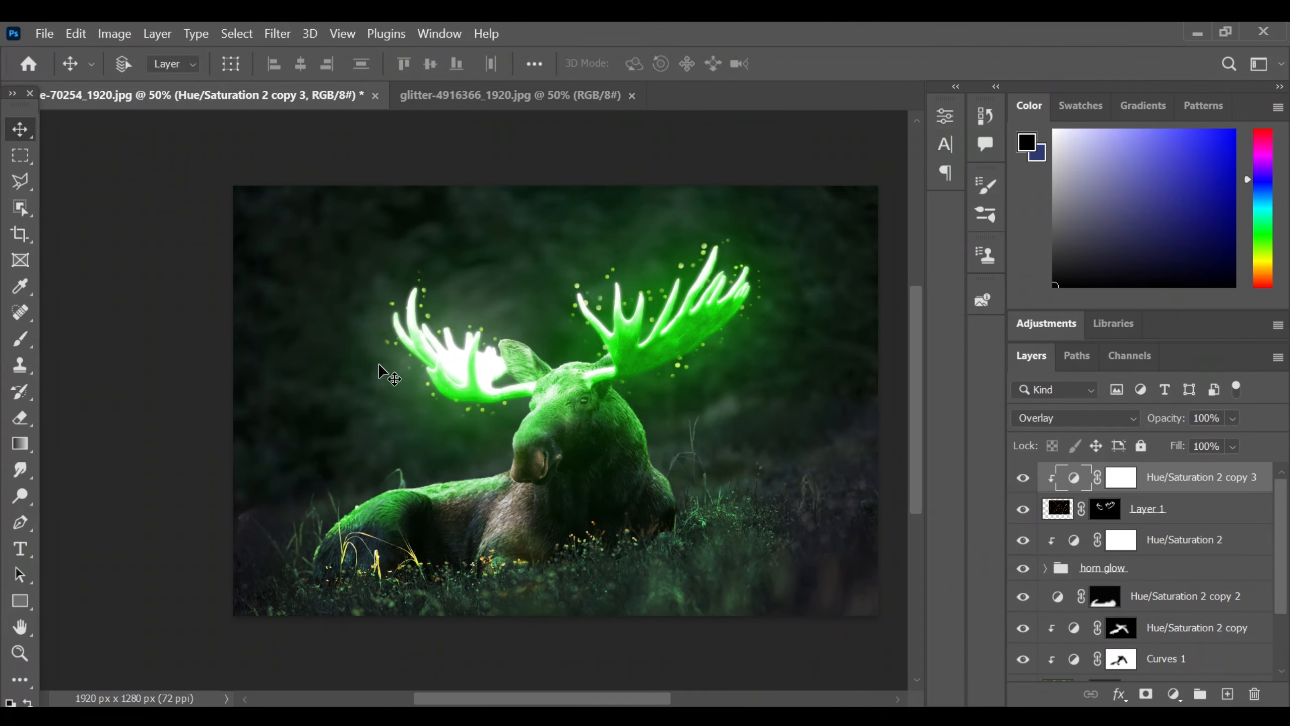
Apply a Gaussian Blur with a 4.0 px radius to the glitter layer's image.
{"action": "right_click", "coordinate": [1058, 509]}
{"action": "key", "text": "Escape"}
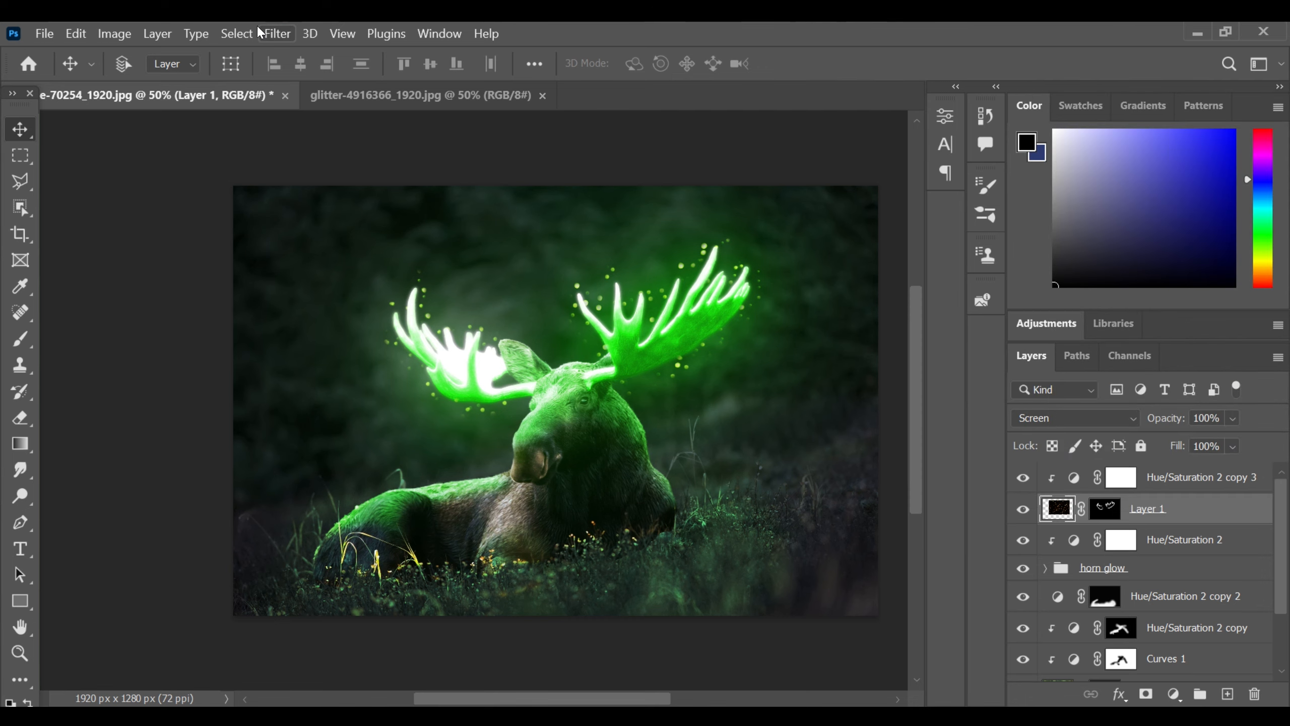
{"action": "left_click", "coordinate": [277, 33]}
{"action": "mouse_move", "coordinate": [315, 253]}
{"action": "left_click", "coordinate": [559, 328]}
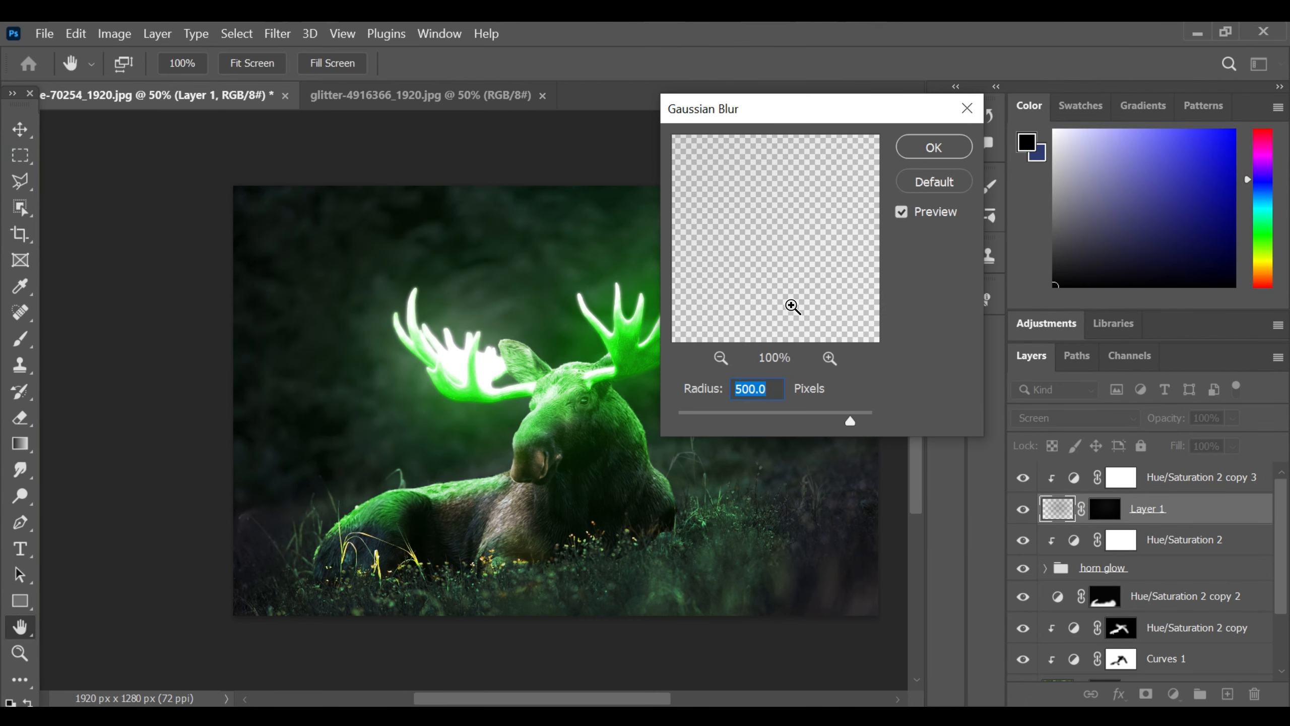
{"action": "left_click_drag", "start_coordinate": [851, 420], "coordinate": [719, 423]}
{"action": "key", "text": "ctrl+plus"}
{"action": "key", "text": "ctrl+plus"}
{"action": "key", "text": "ctrl+minus"}
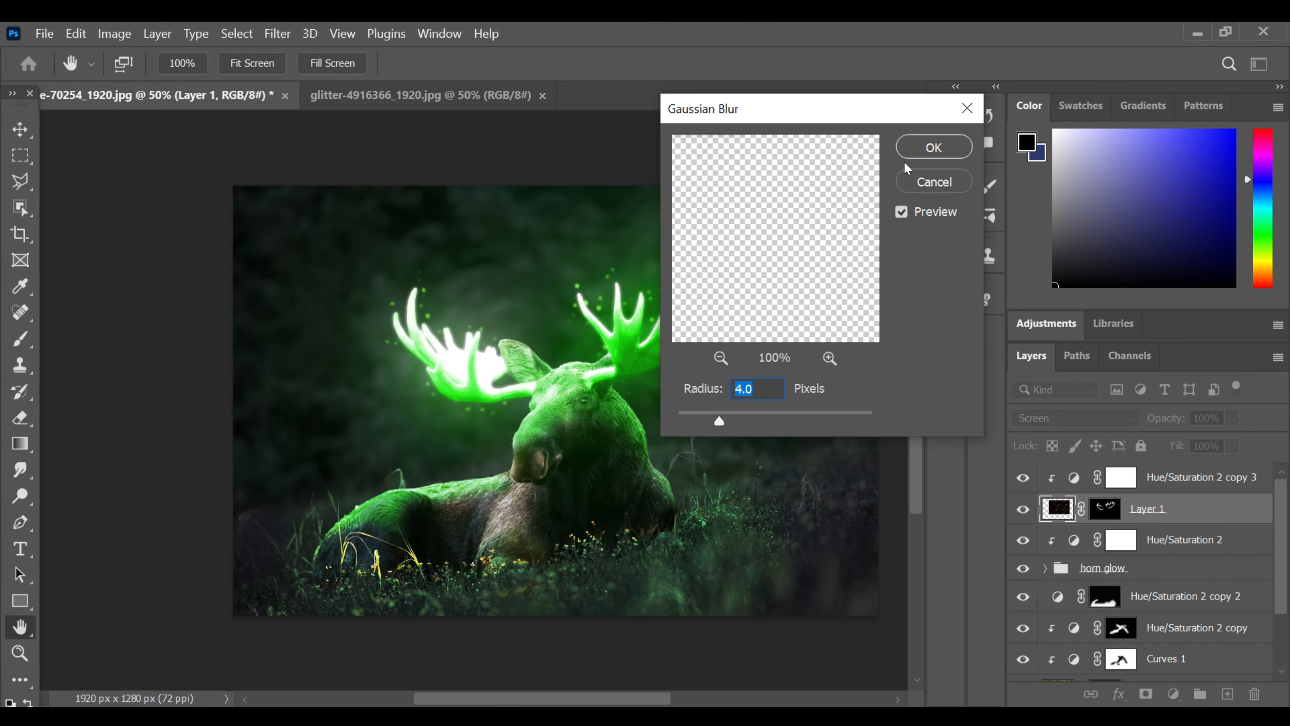
{"action": "left_click", "coordinate": [934, 147]}
Compare the antlers with the glitter layer hidden and shown.
{"action": "key", "text": "ctrl+minus"}
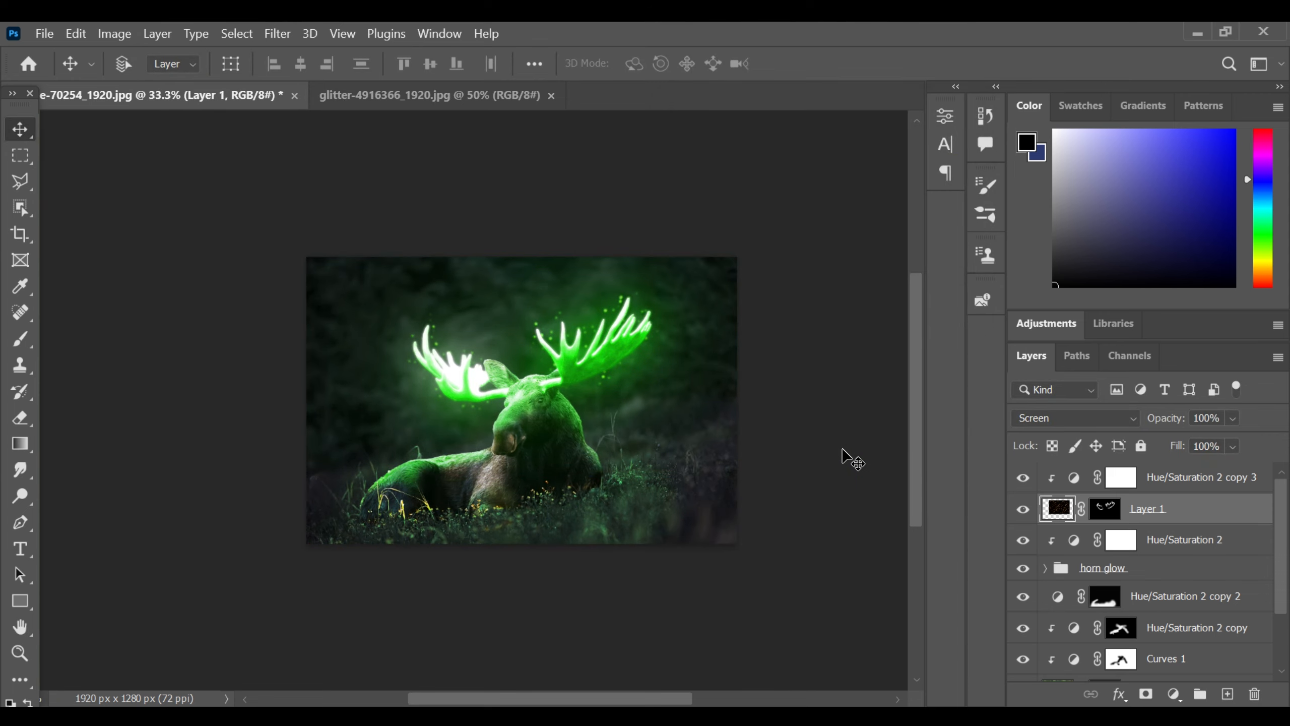
{"action": "left_click", "coordinate": [1022, 507]}
{"action": "left_click", "coordinate": [1022, 508]}
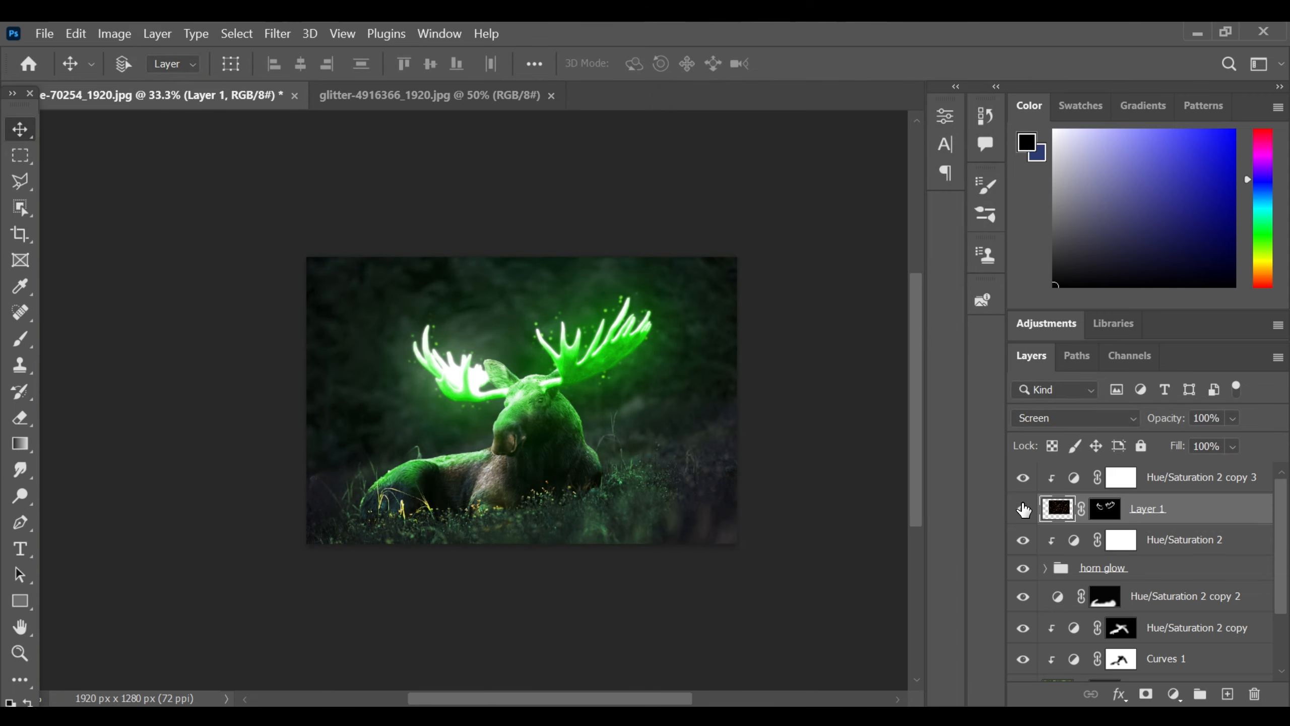